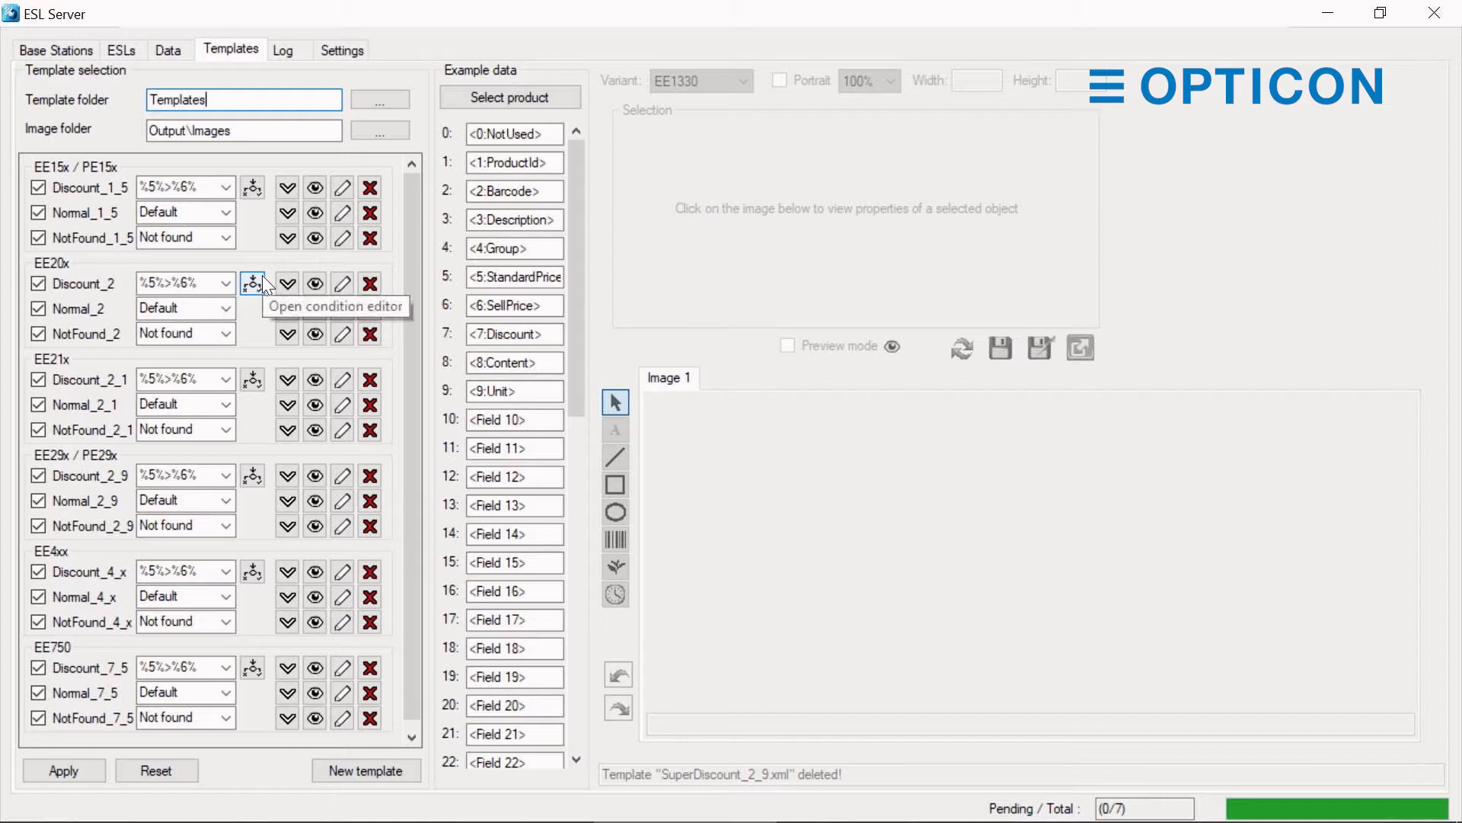
# Change the template folder to Templates2 and apply the change.
pyautogui.click(373, 98)
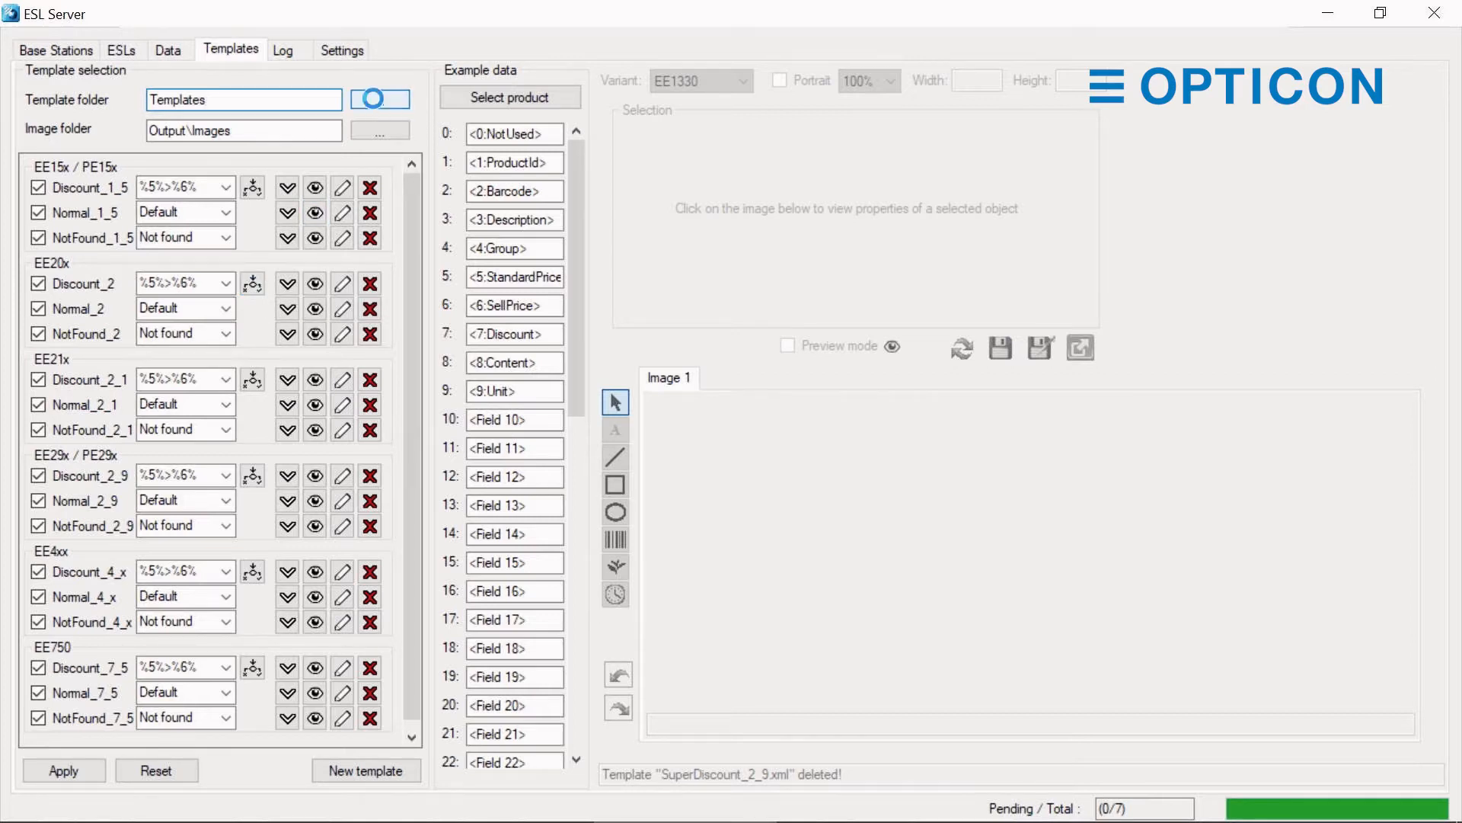
pyautogui.moveTo(888, 375); pyautogui.dragTo(880, 473)
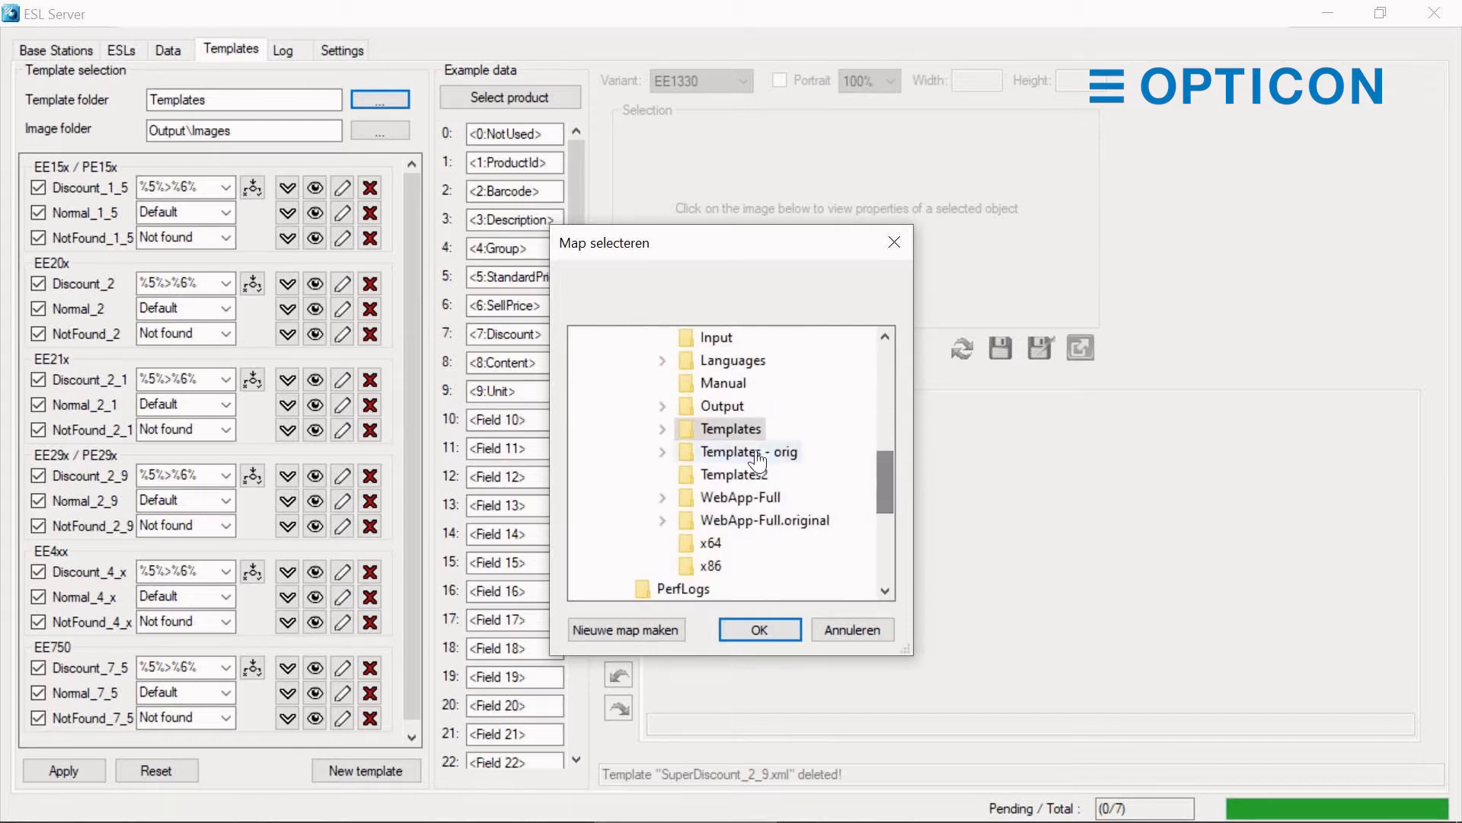
pyautogui.click(723, 479)
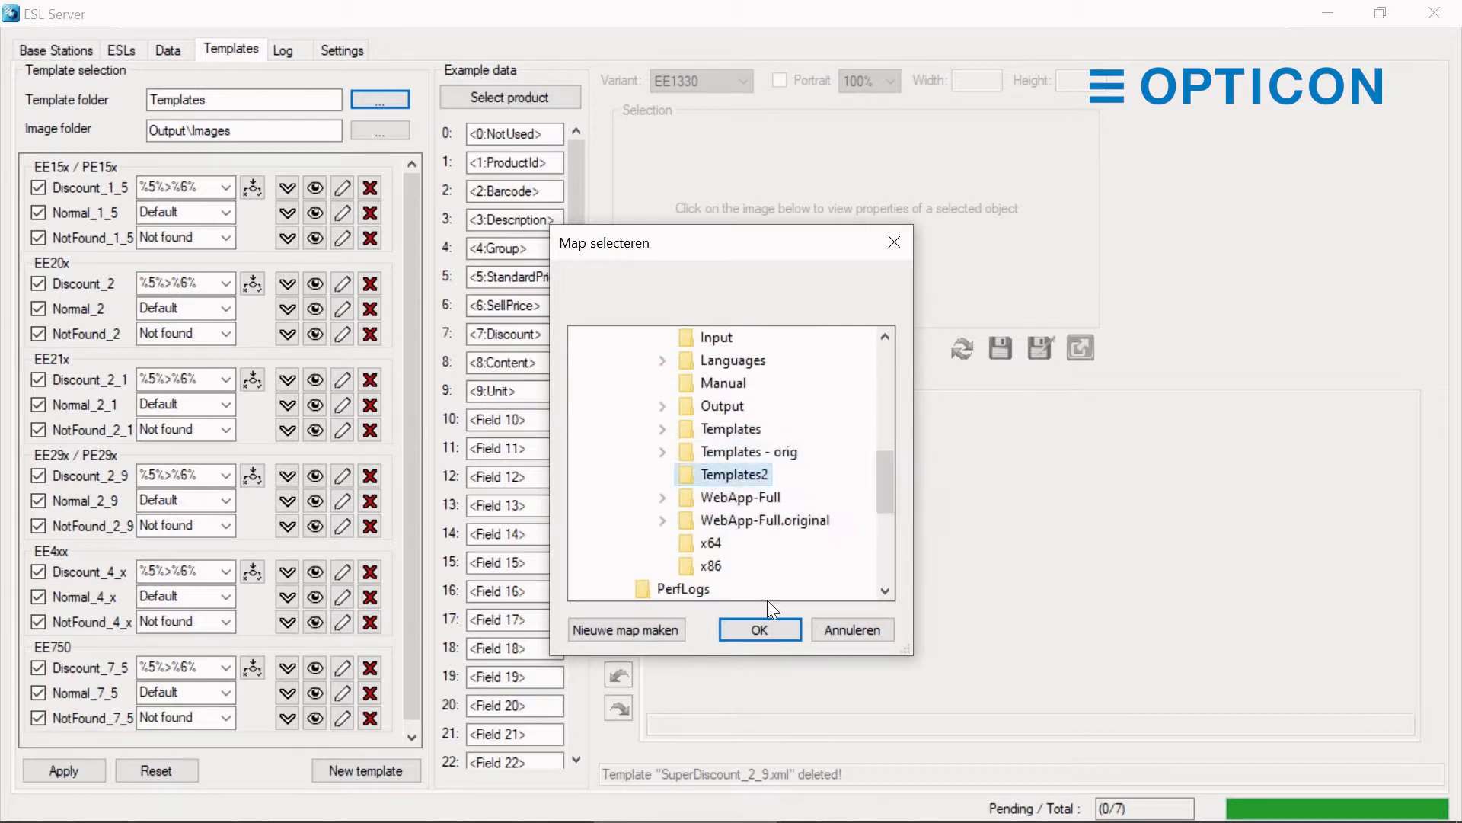
pyautogui.click(752, 629)
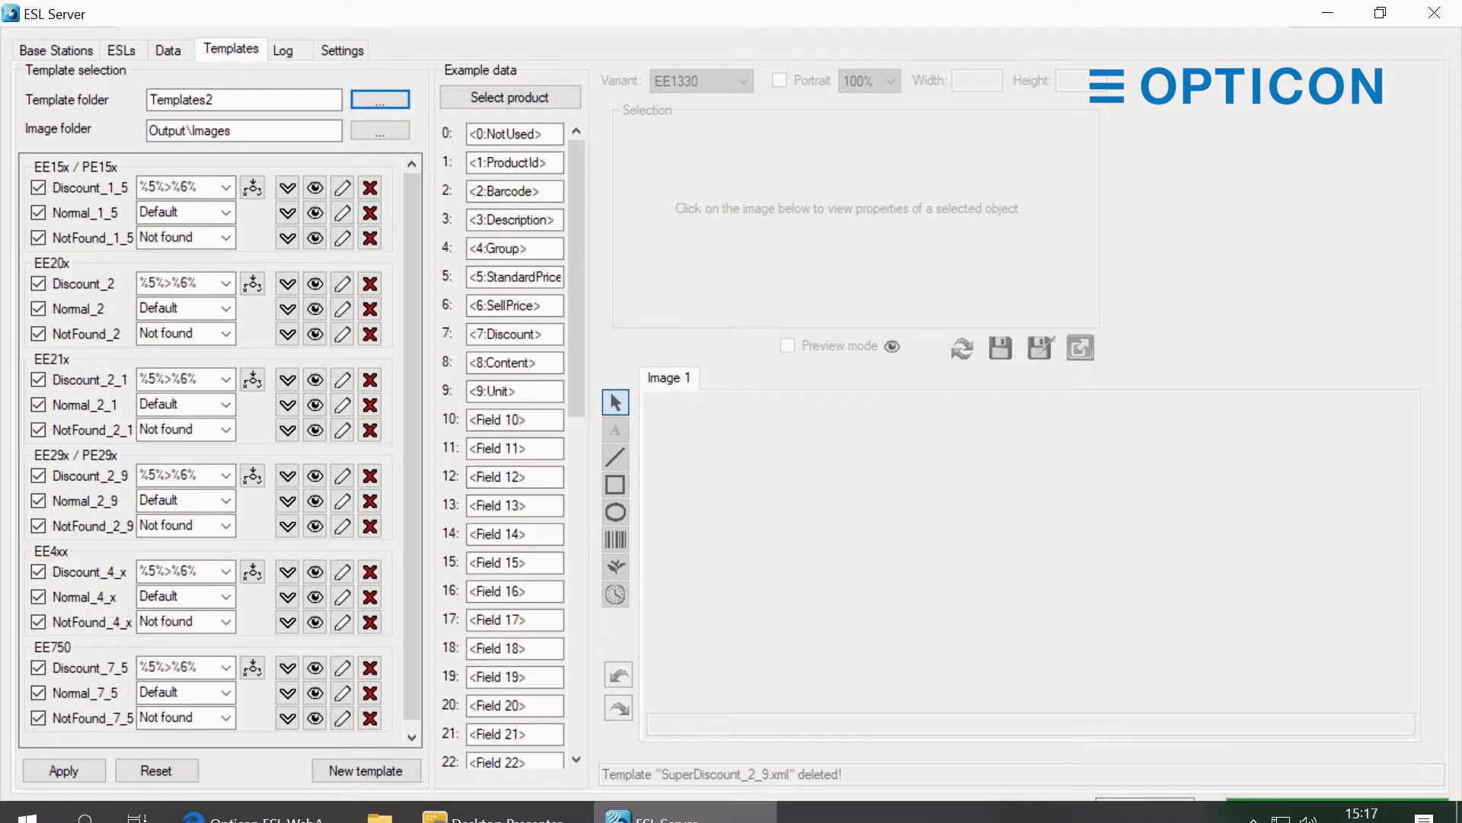
pyautogui.click(53, 765)
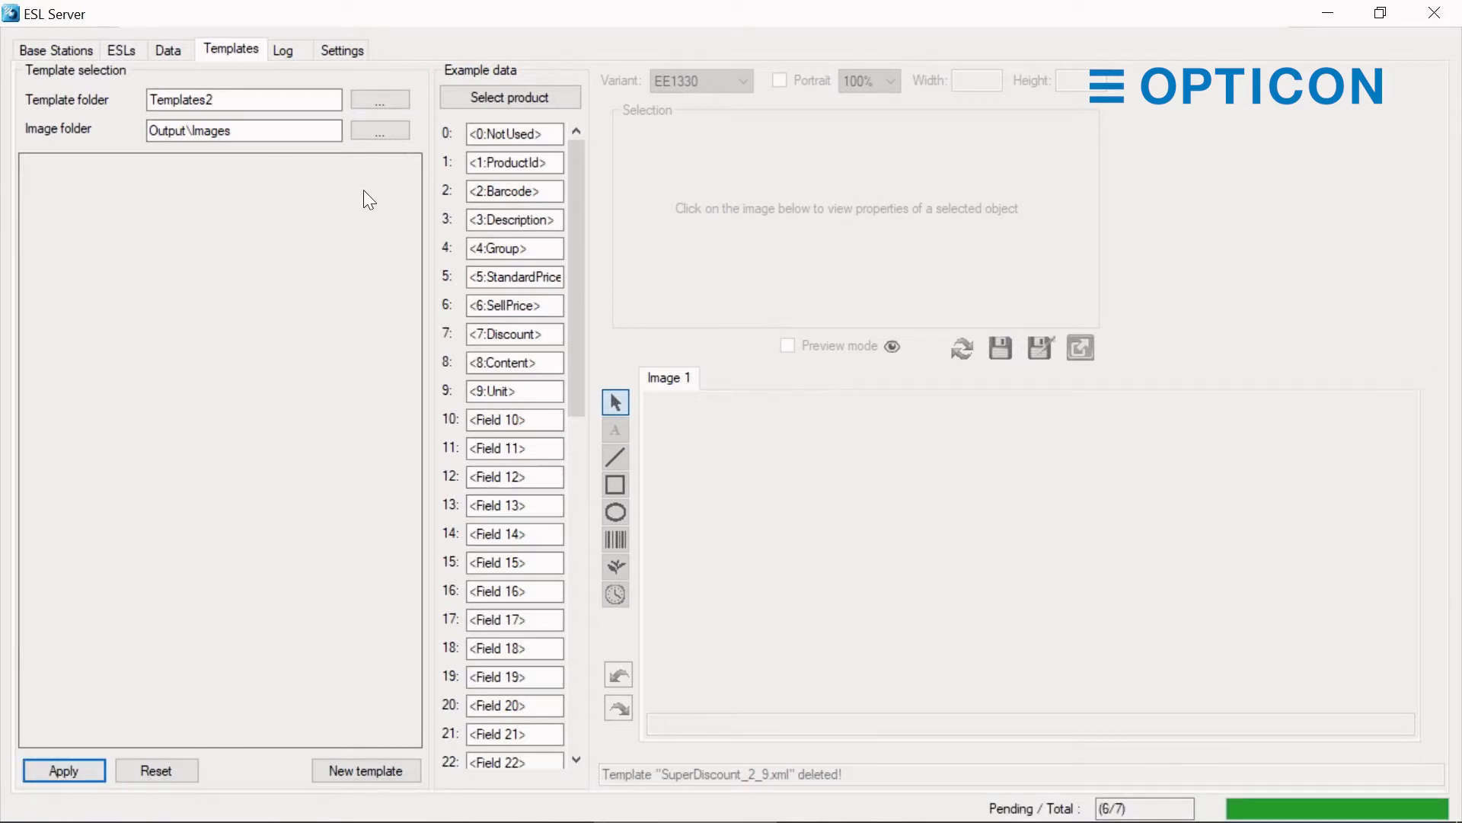
pyautogui.click(316, 100)
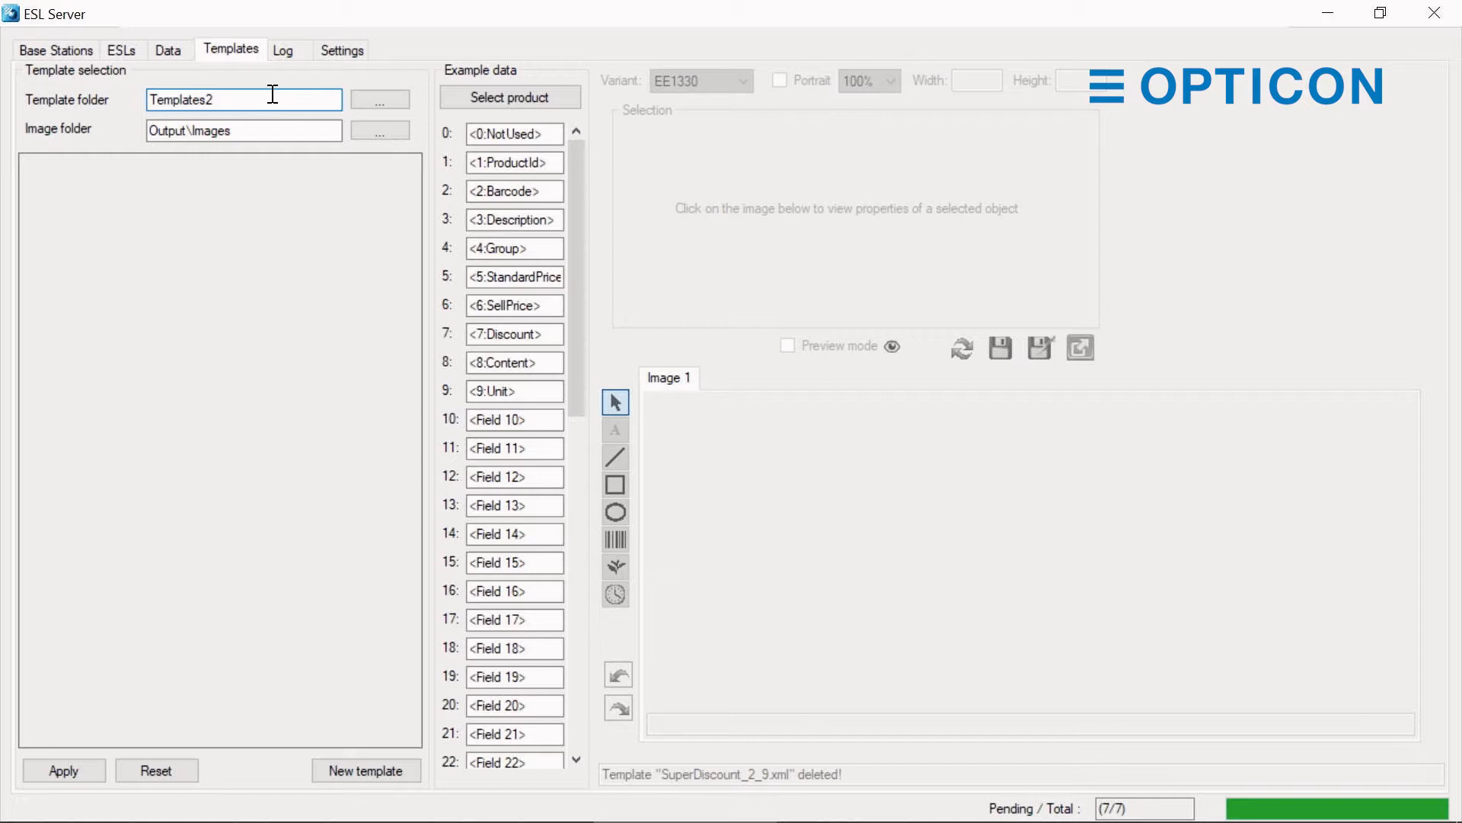
pyautogui.moveTo(257, 100); pyautogui.dragTo(136, 108)
pyautogui.click(252, 131)
pyautogui.moveTo(251, 130); pyautogui.dragTo(138, 131)
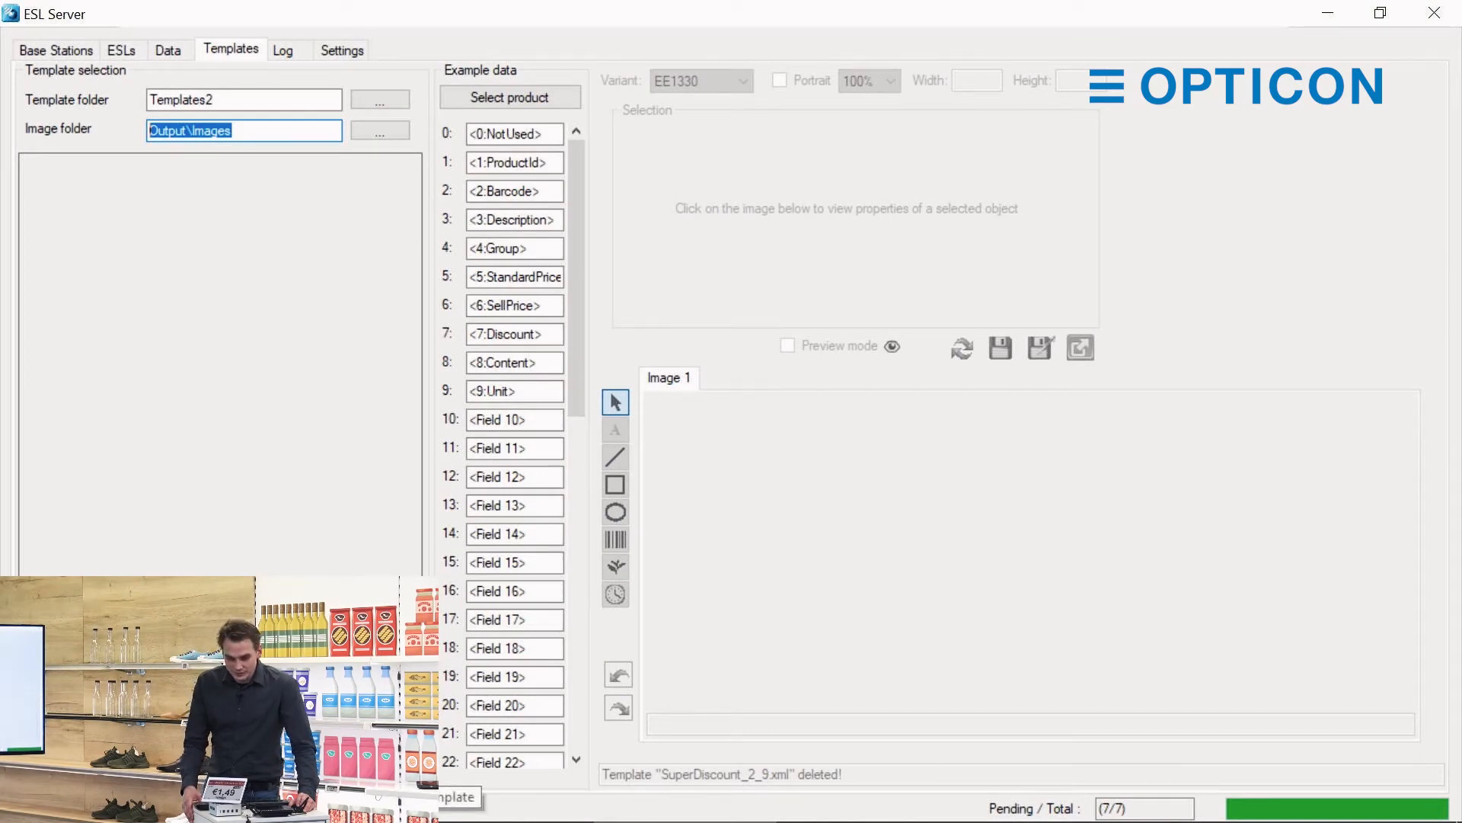
# Create a new template with the file name NewDefault for the EE750 variant.
pyautogui.click(350, 770)
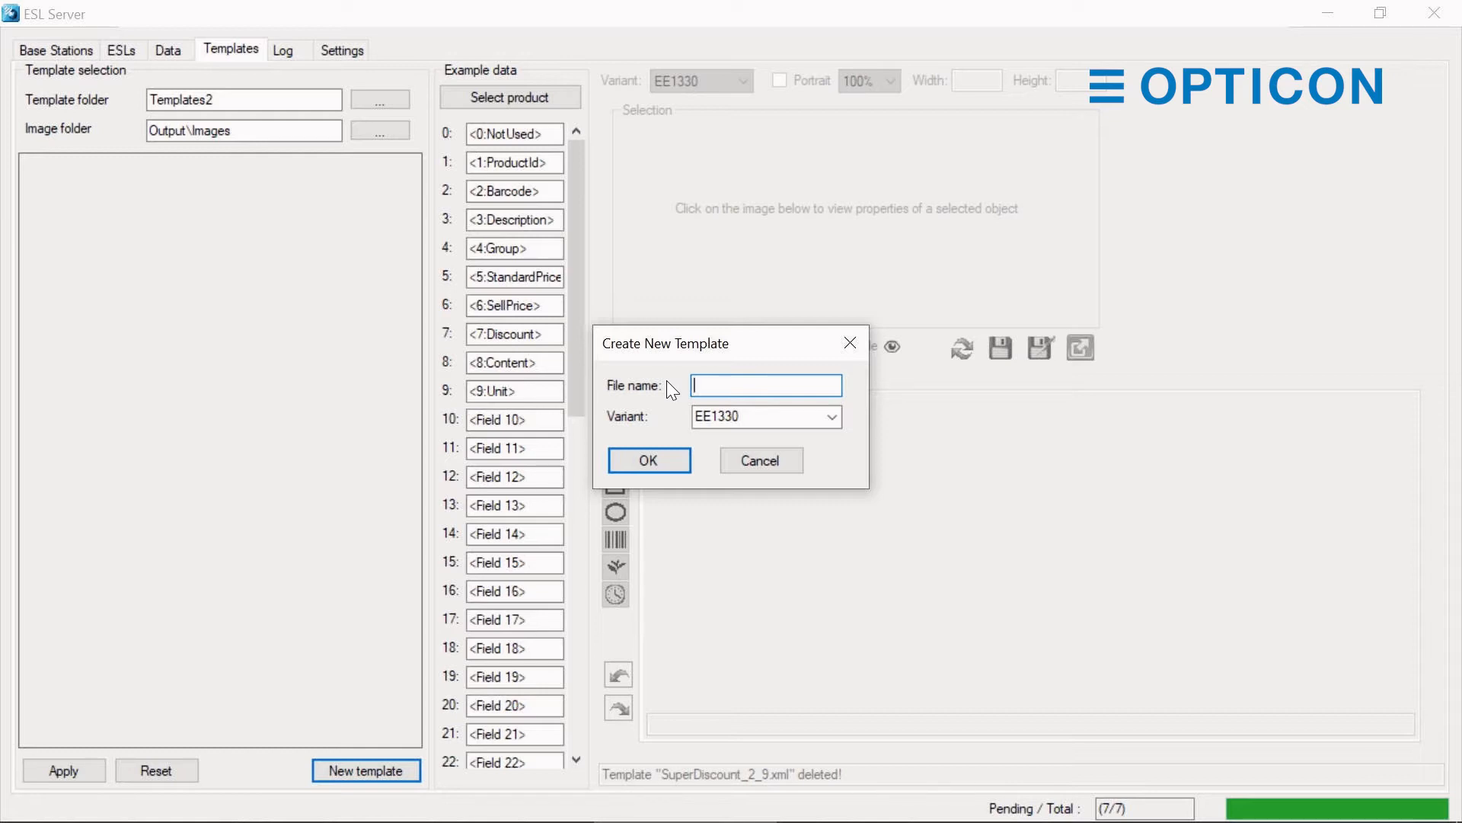
pyautogui.click(831, 417)
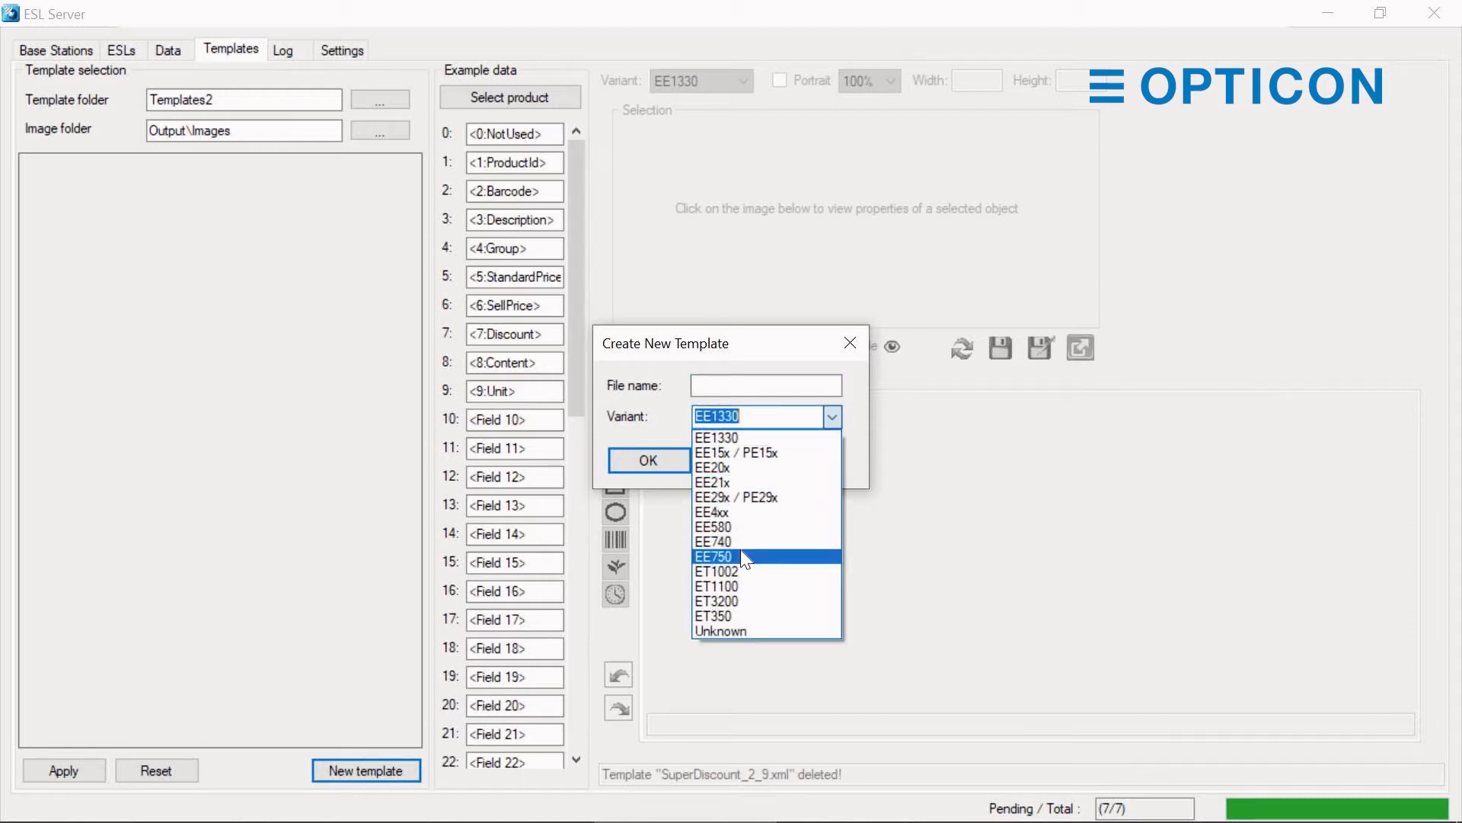
pyautogui.click(738, 556)
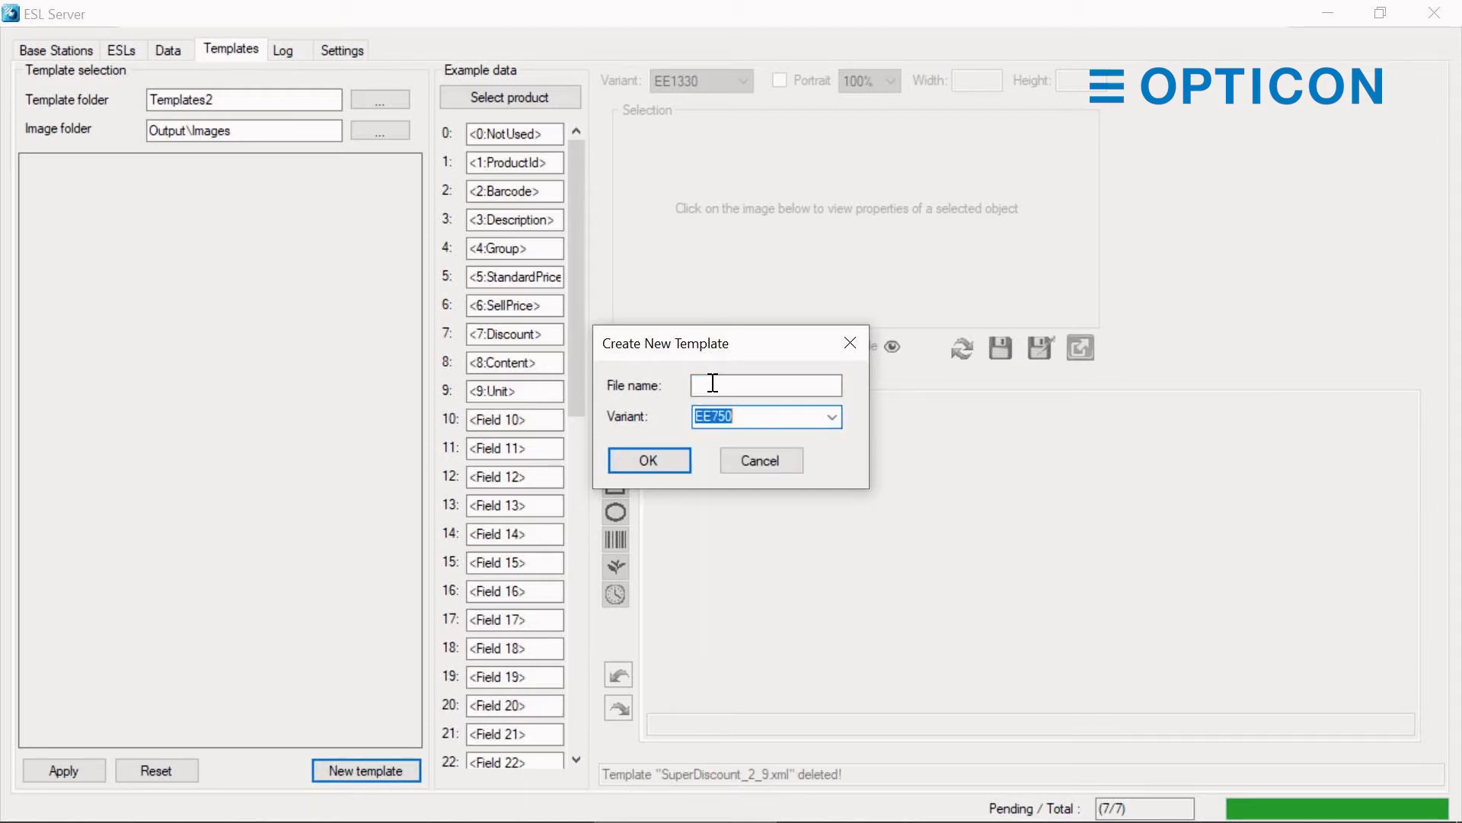
pyautogui.click(831, 418)
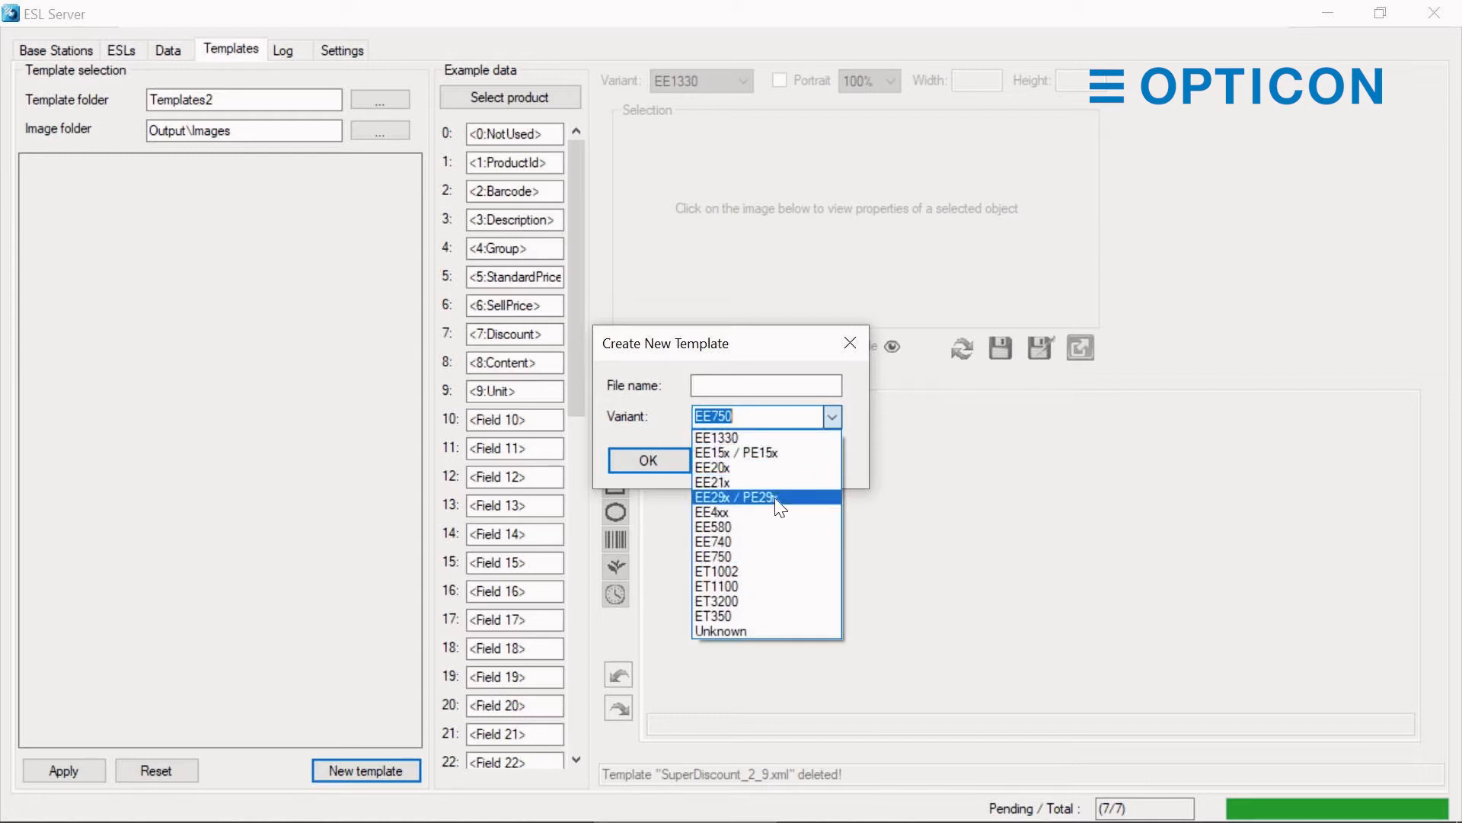
pyautogui.click(774, 557)
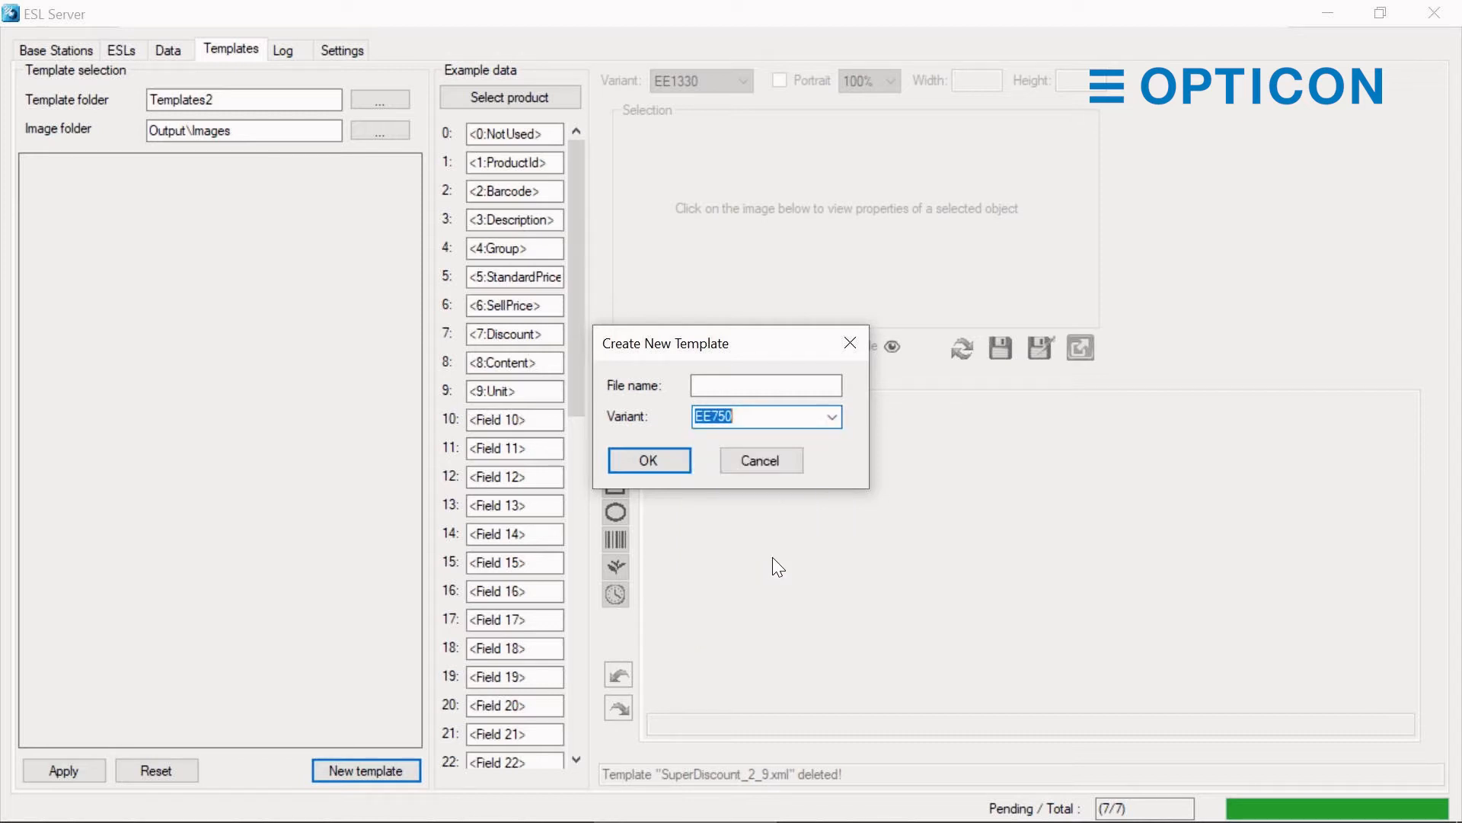
pyautogui.click(717, 390)
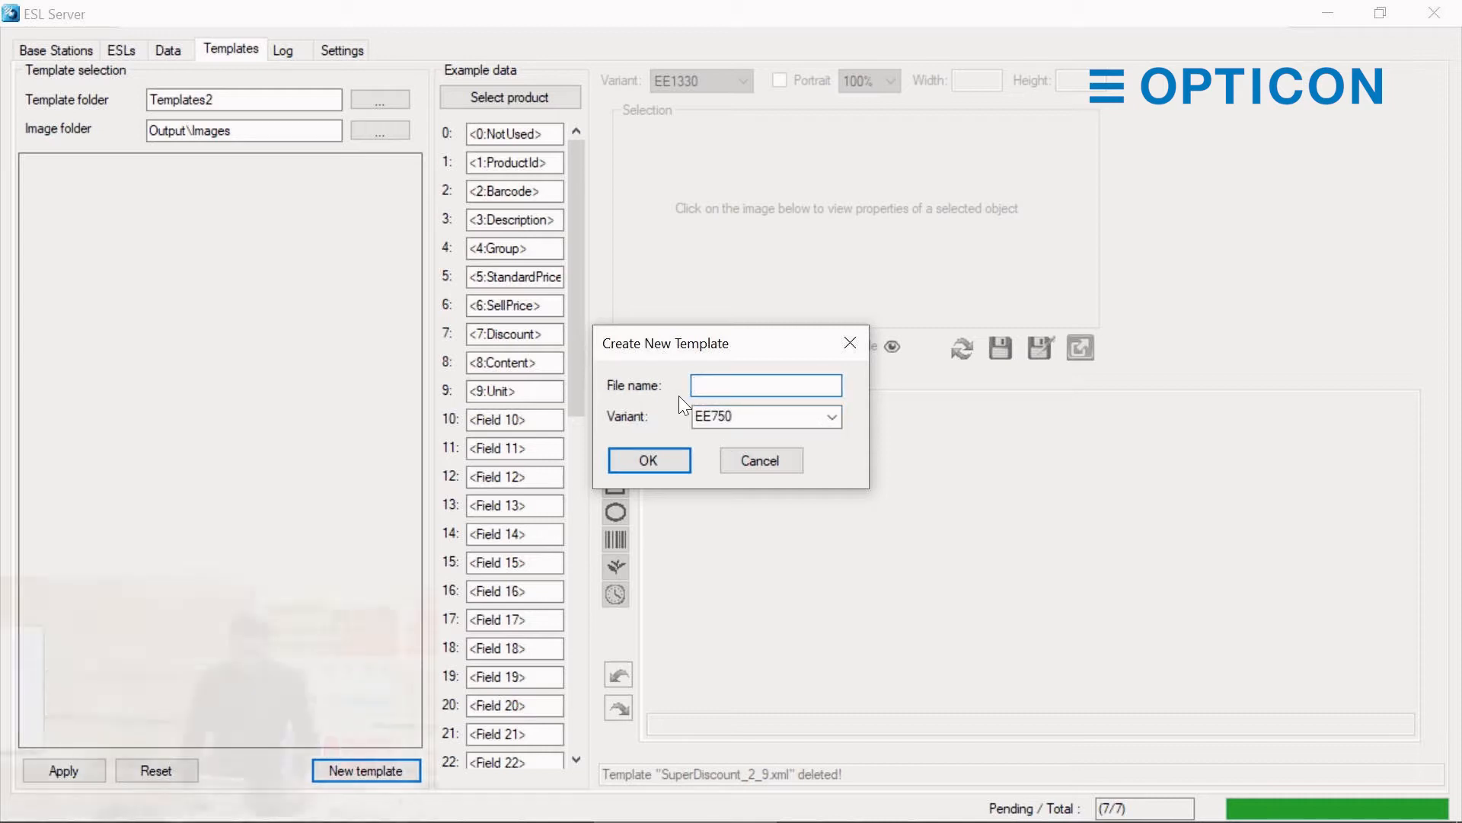
pyautogui.write('NewDefault')
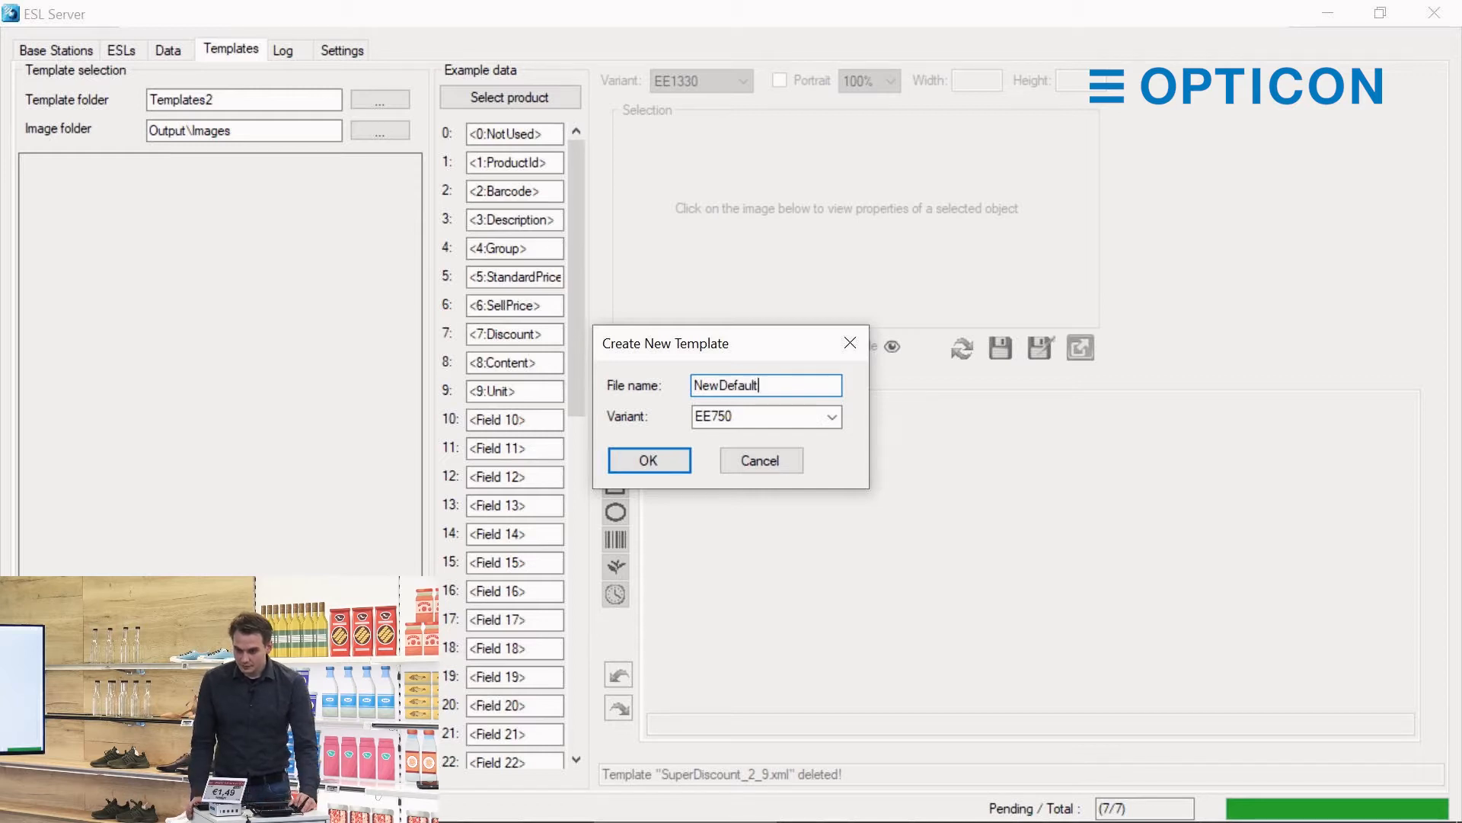
pyautogui.click(634, 460)
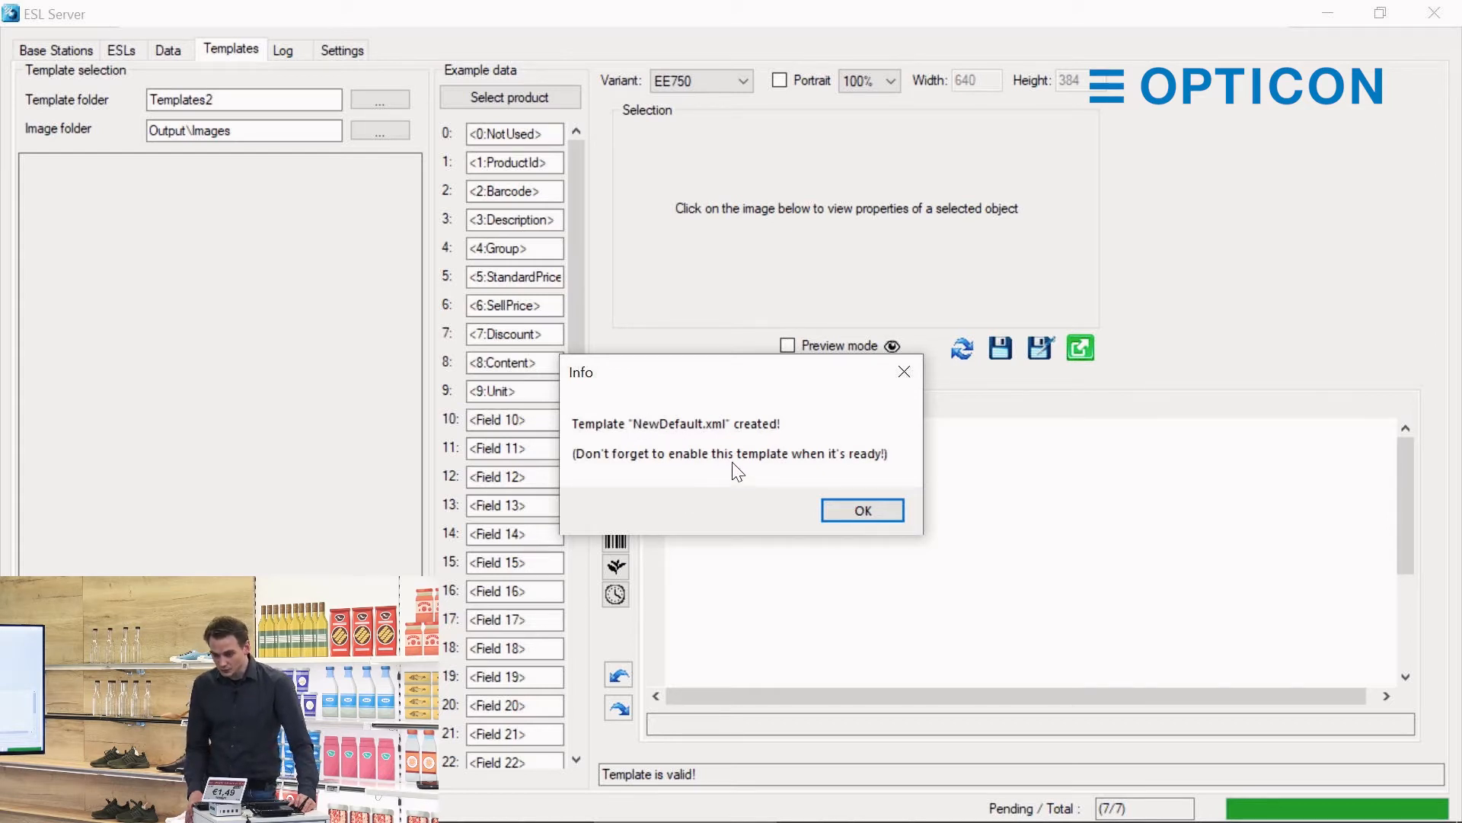
pyautogui.click(873, 510)
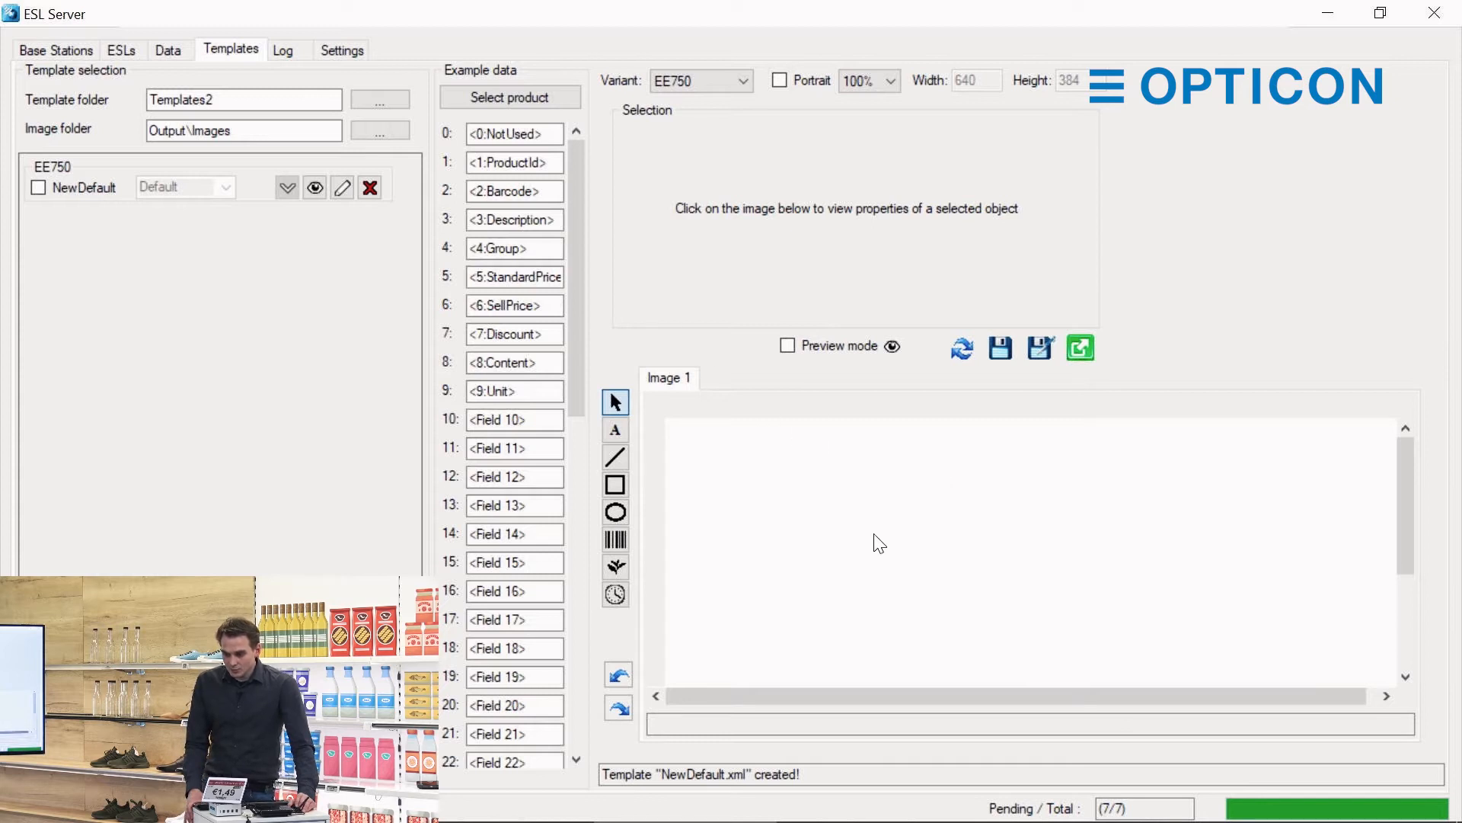
# Draw a filled black rectangle about 519 wide and 75 high across the upper part of the template image.
pyautogui.moveTo(1074, 691); pyautogui.dragTo(1215, 695)
pyautogui.scroll(1, 1268, 592)
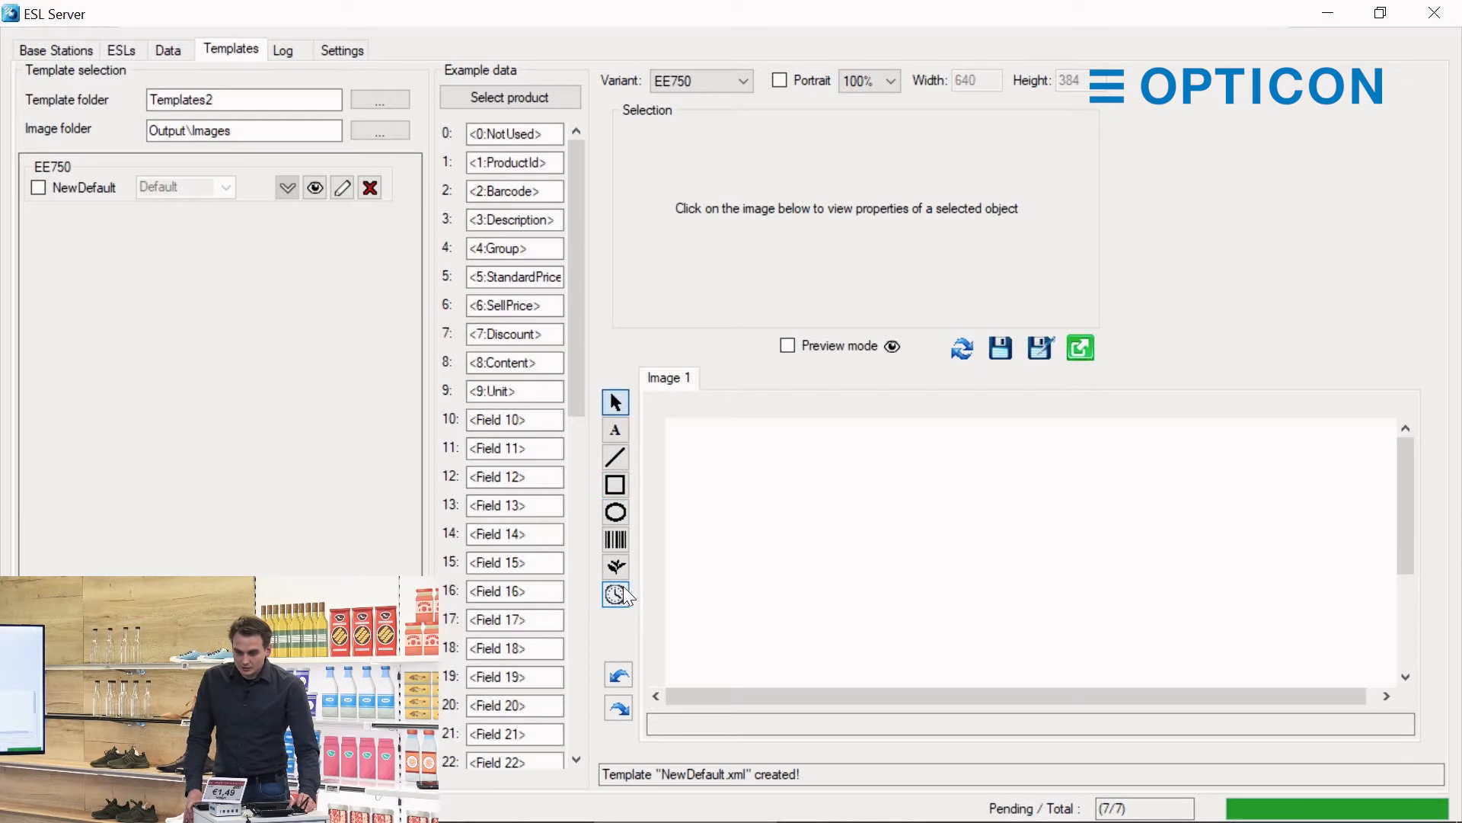
pyautogui.click(619, 487)
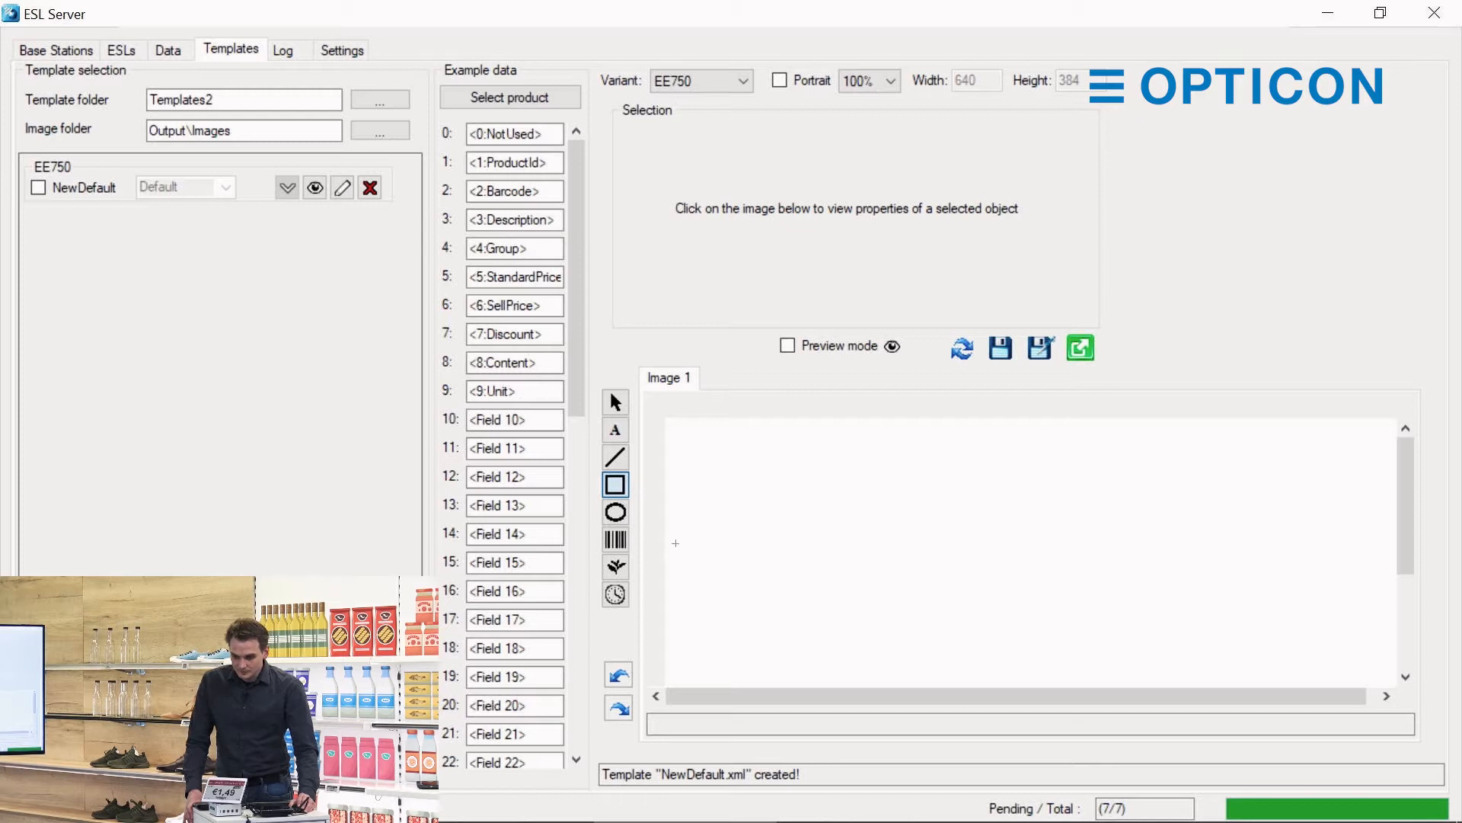
pyautogui.moveTo(670, 544); pyautogui.dragTo(1262, 459)
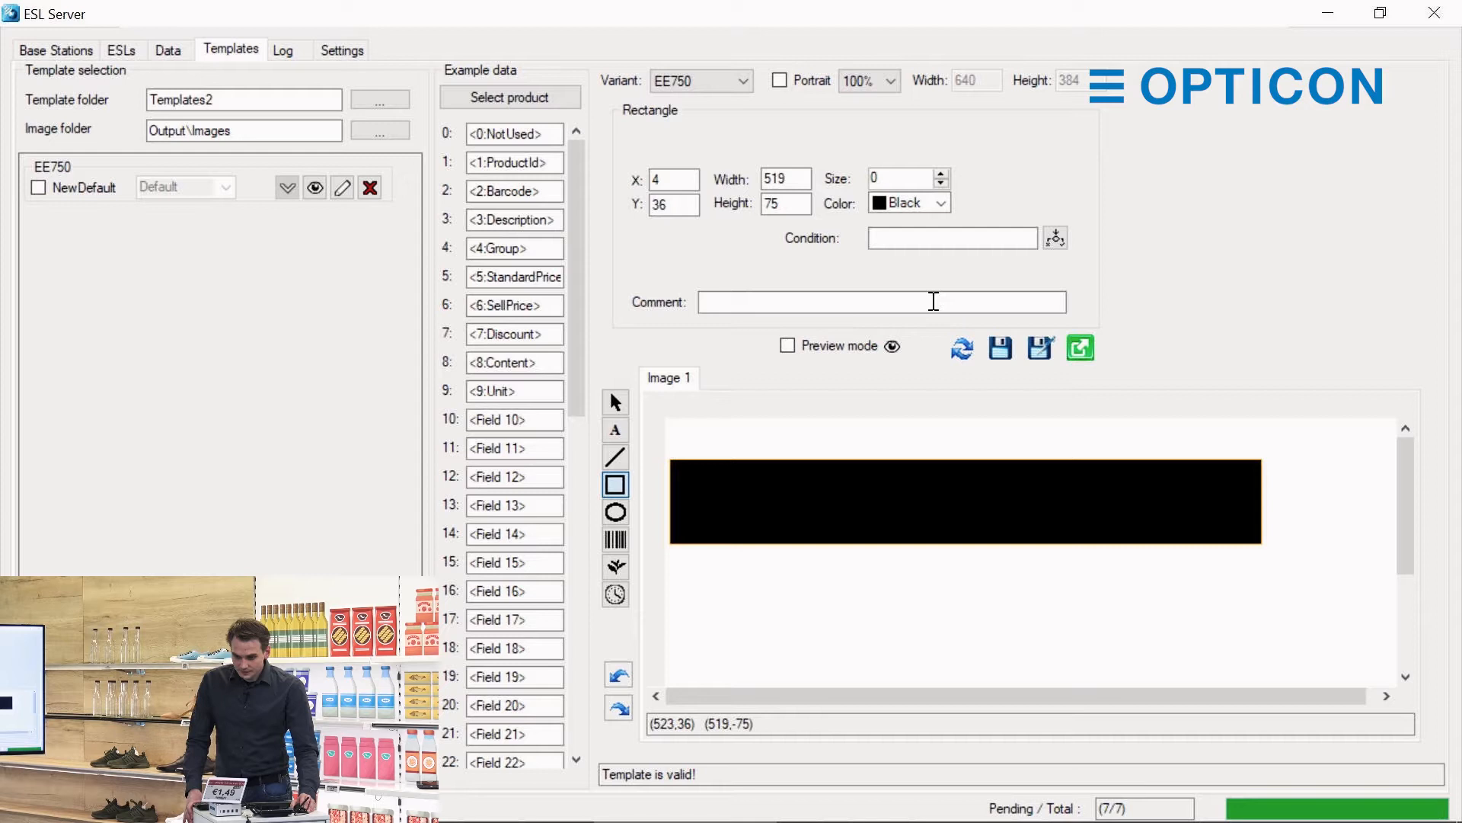
# Move the black rectangle to about X 25, Y 11 and stretch it to about 552 wide and 151 high.
pyautogui.moveTo(751, 519); pyautogui.dragTo(883, 497)
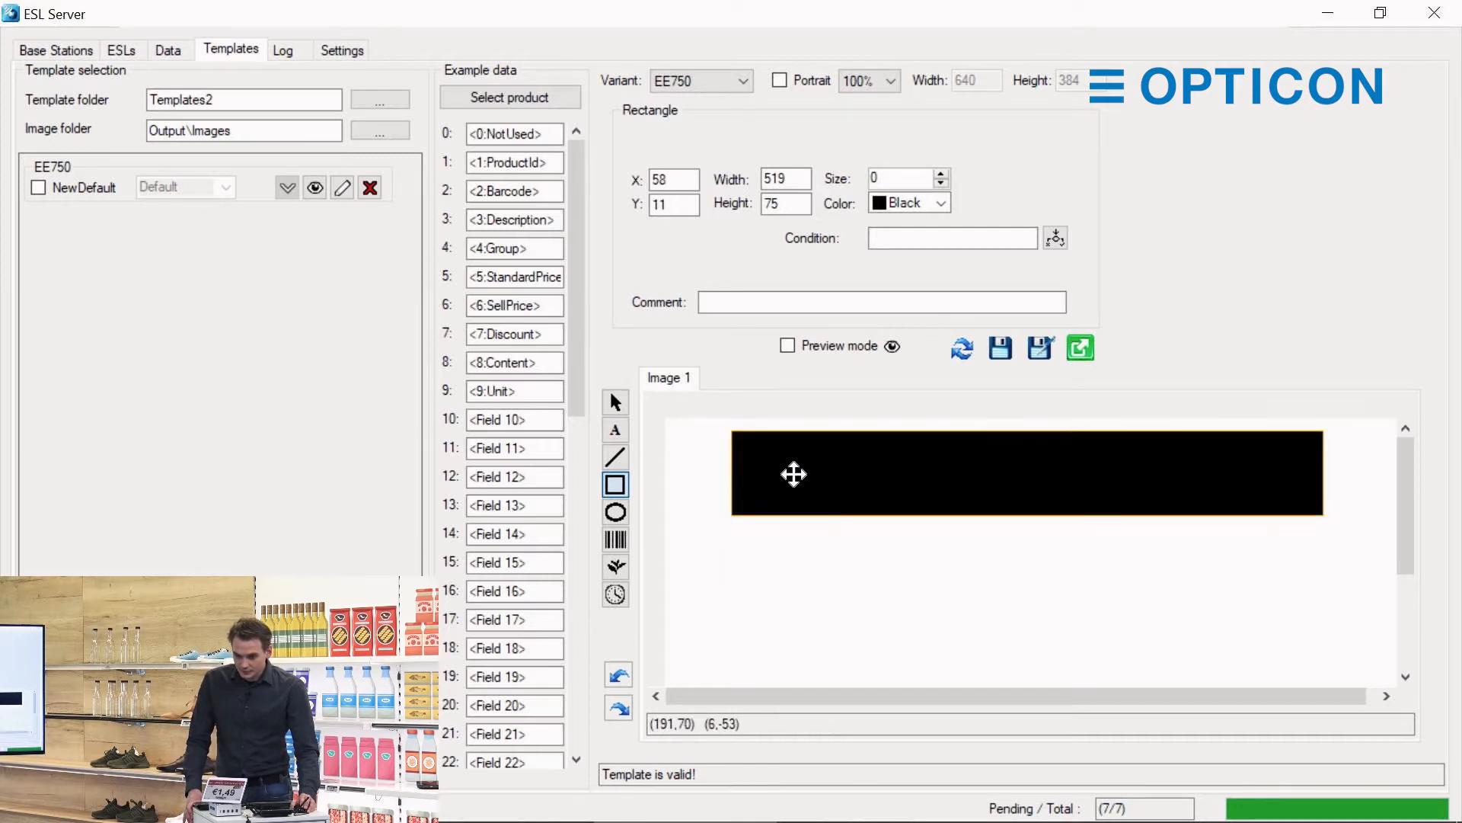
pyautogui.moveTo(733, 480); pyautogui.dragTo(692, 480)
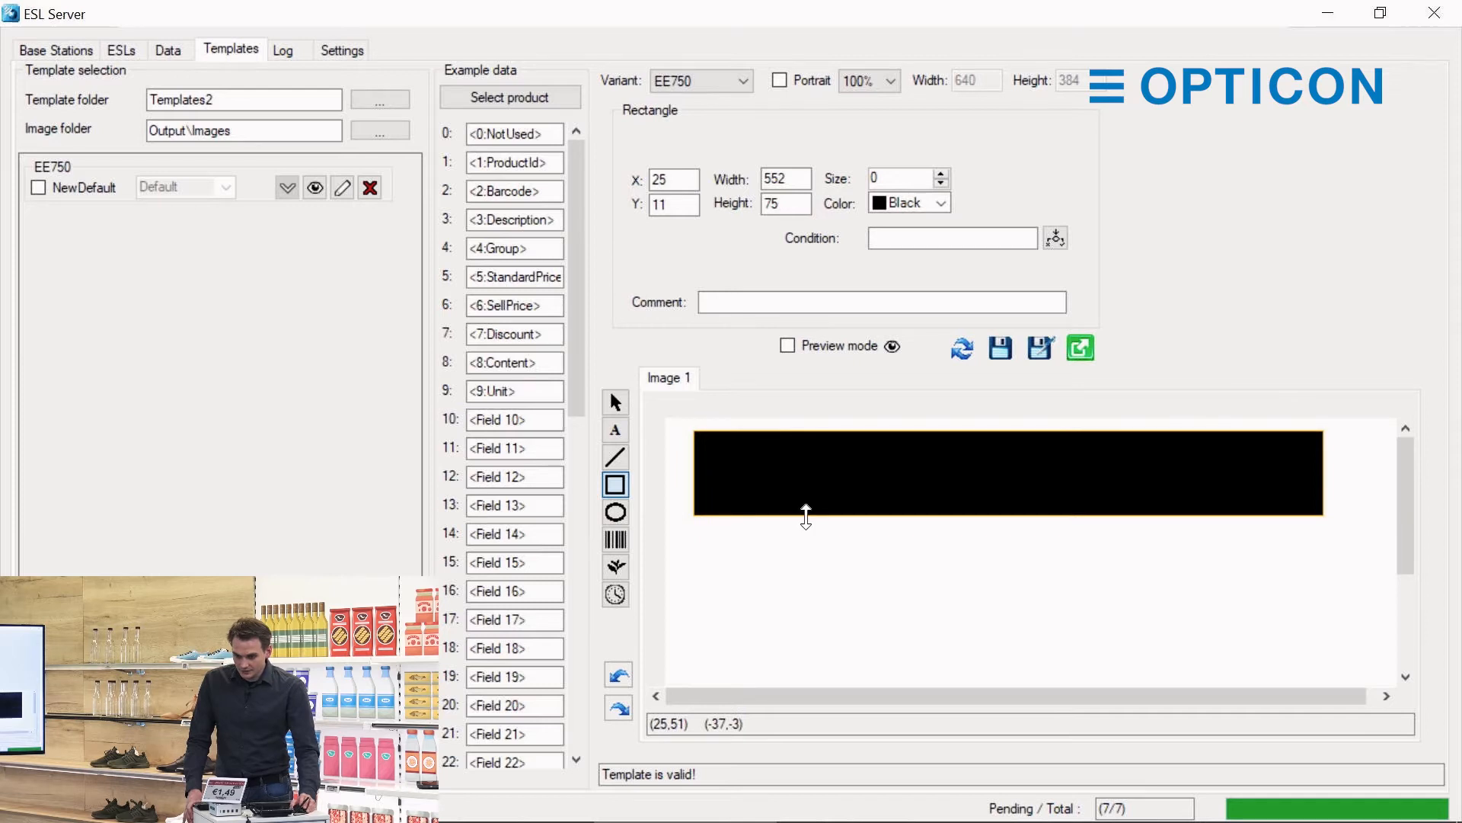
pyautogui.moveTo(806, 517); pyautogui.dragTo(807, 600)
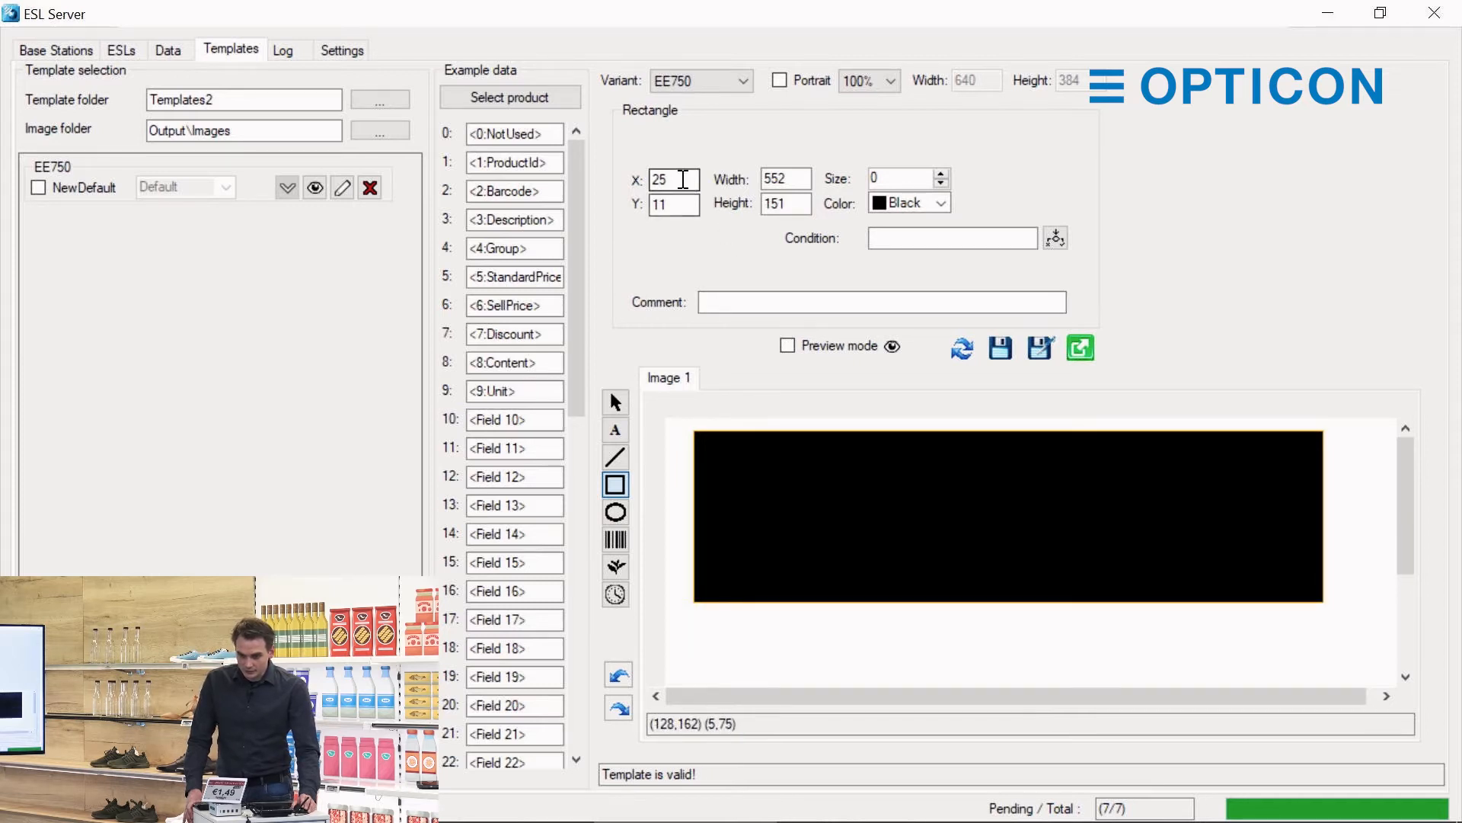
# Set the rectangle's X and Y position to 0.
pyautogui.moveTo(682, 180); pyautogui.dragTo(639, 182)
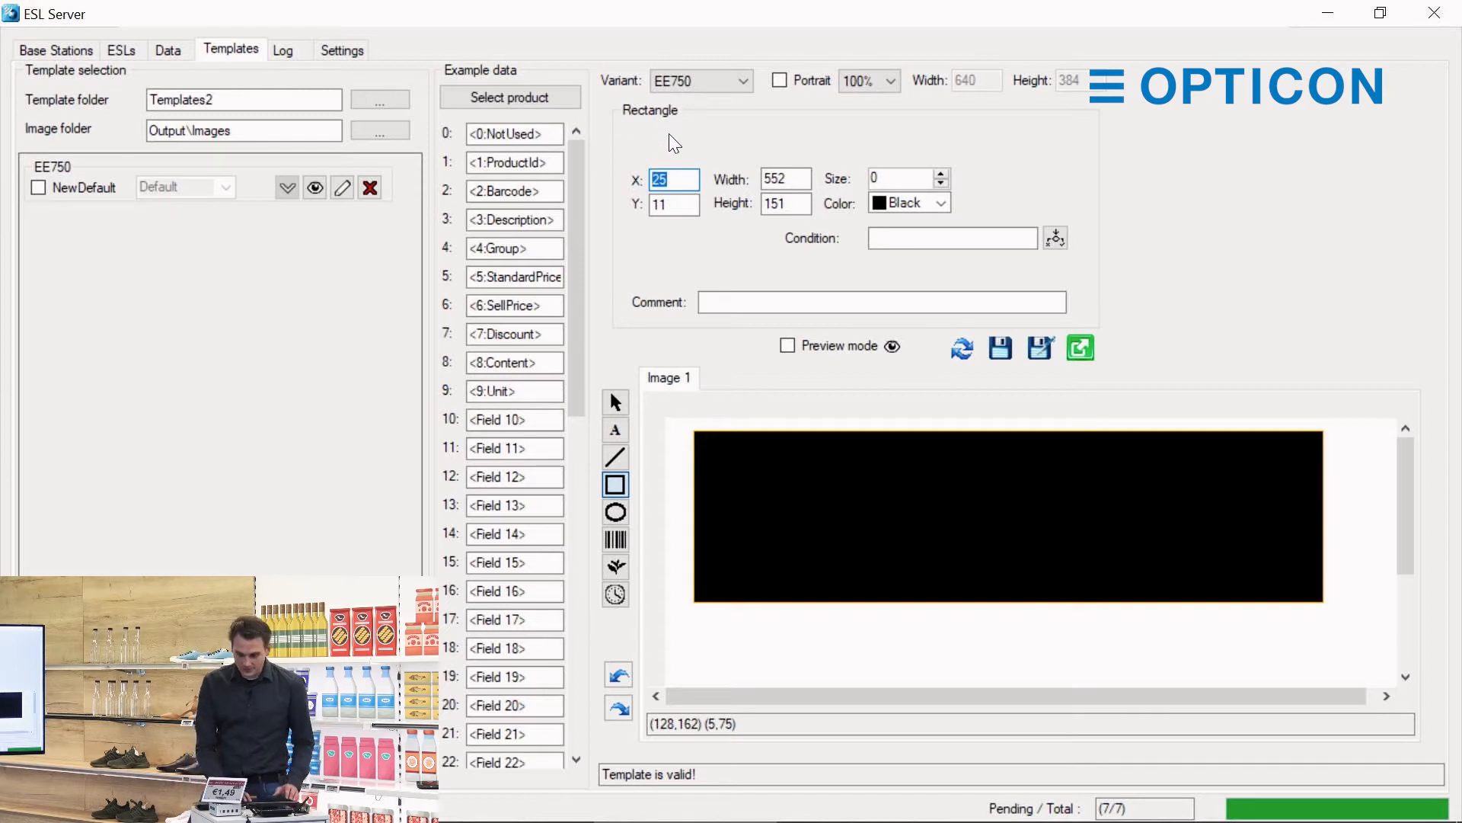
pyautogui.write('0')
pyautogui.moveTo(709, 204); pyautogui.dragTo(654, 204)
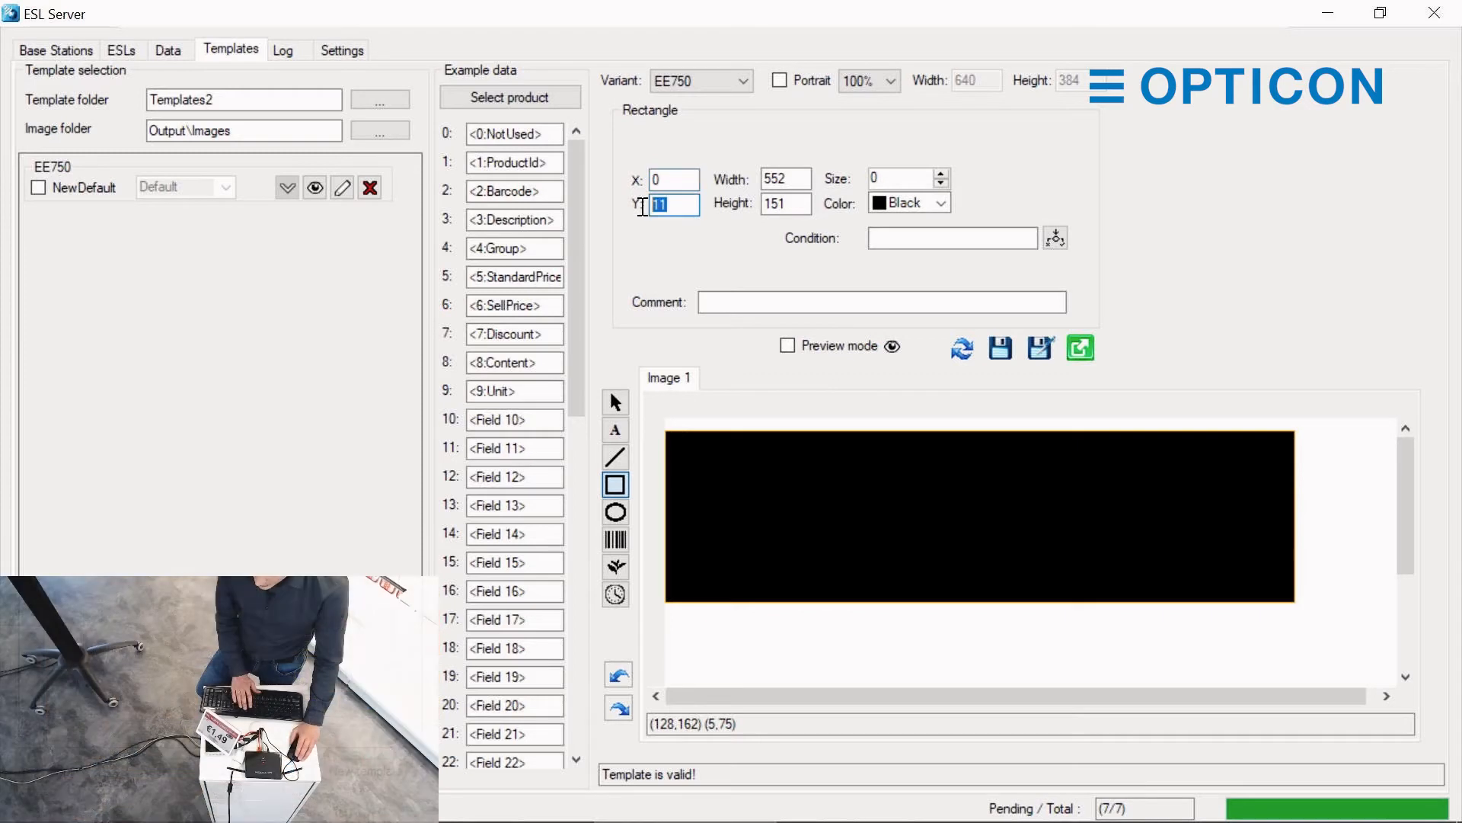
pyautogui.write('0')
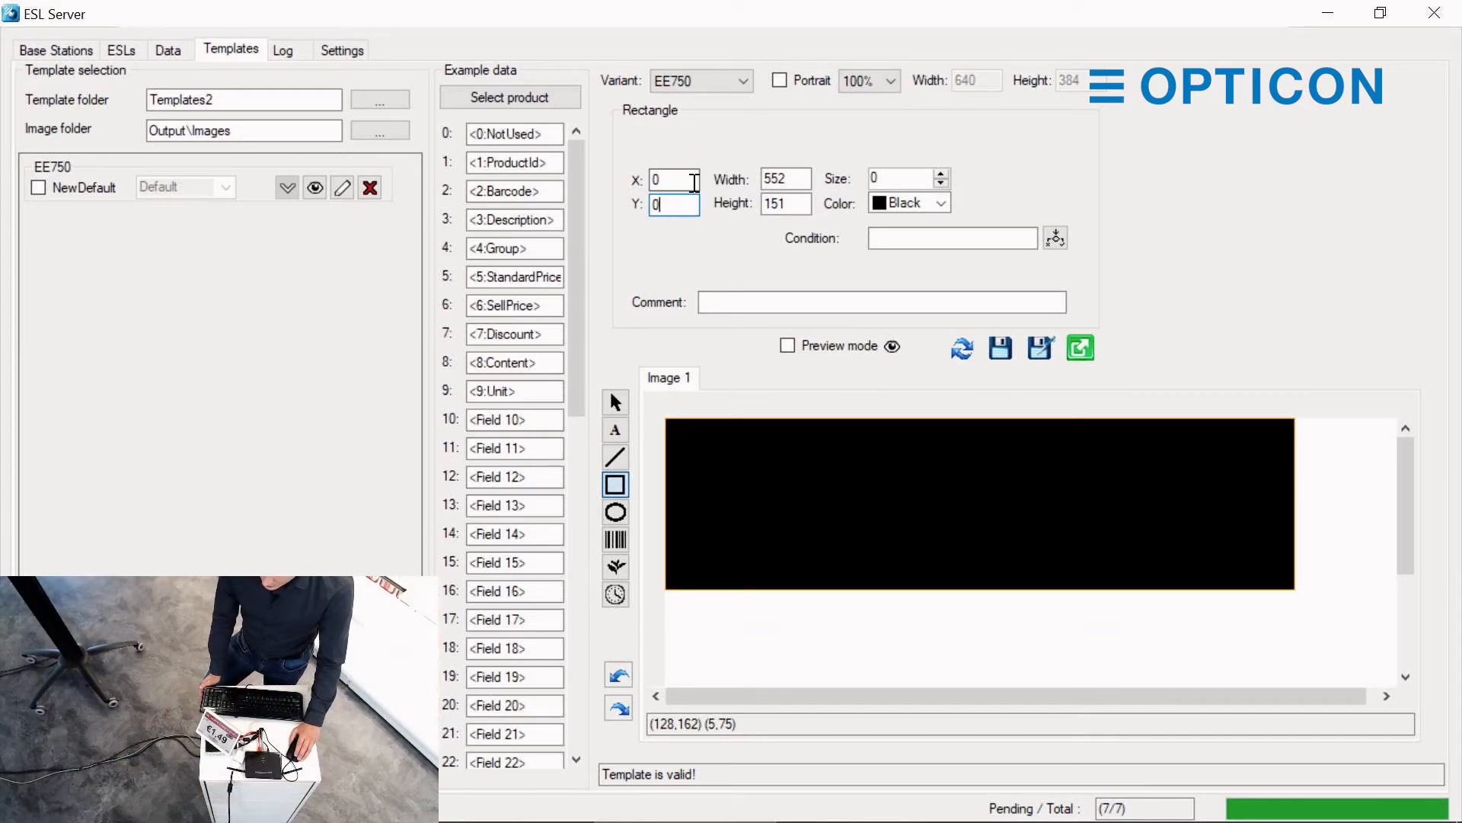
# Try out portrait orientation and the 50% zoom level, restoring landscape orientation and 100% zoom.
pyautogui.click(800, 82)
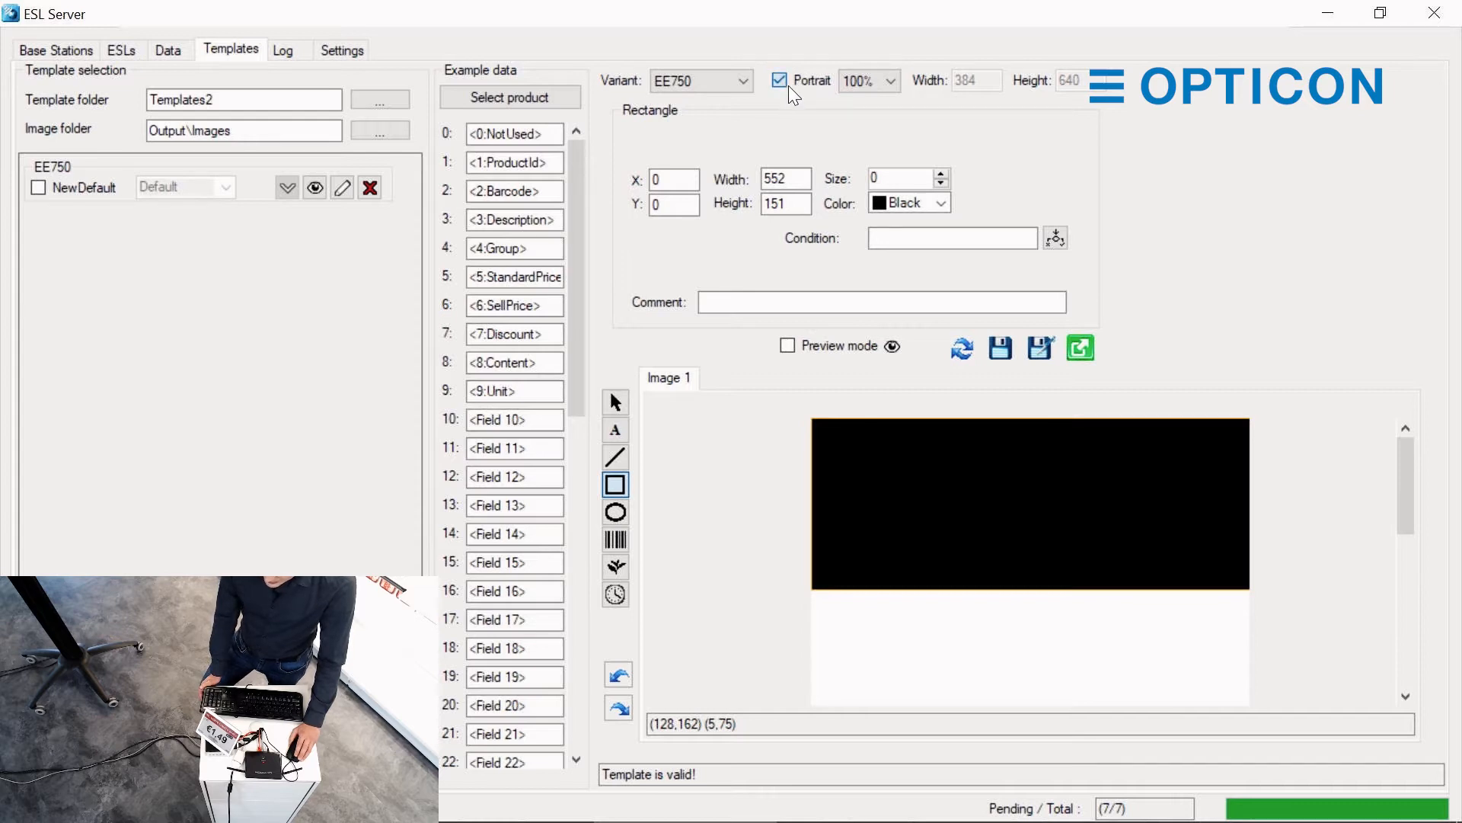
pyautogui.click(792, 88)
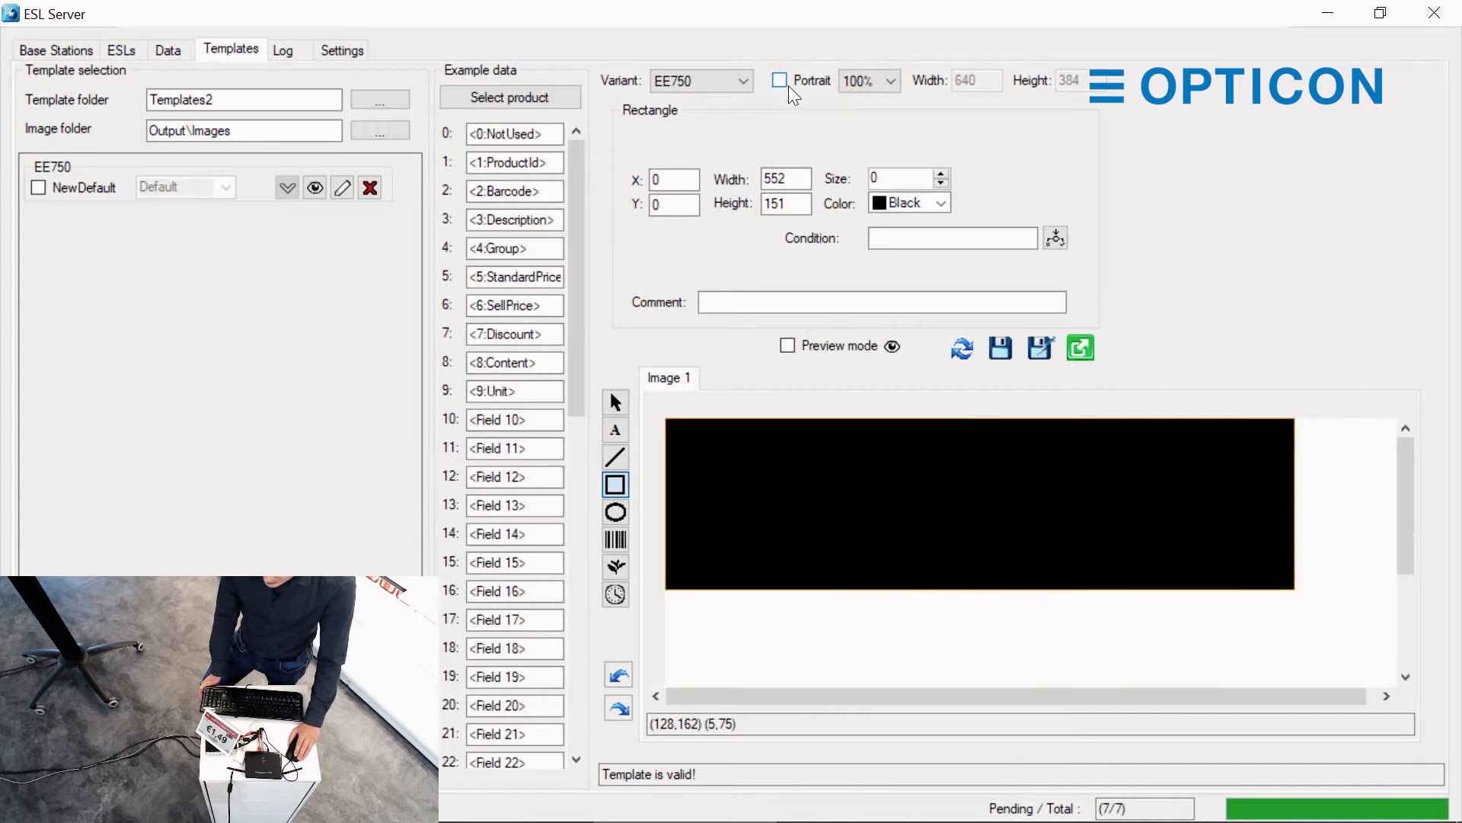
pyautogui.click(879, 81)
pyautogui.click(855, 101)
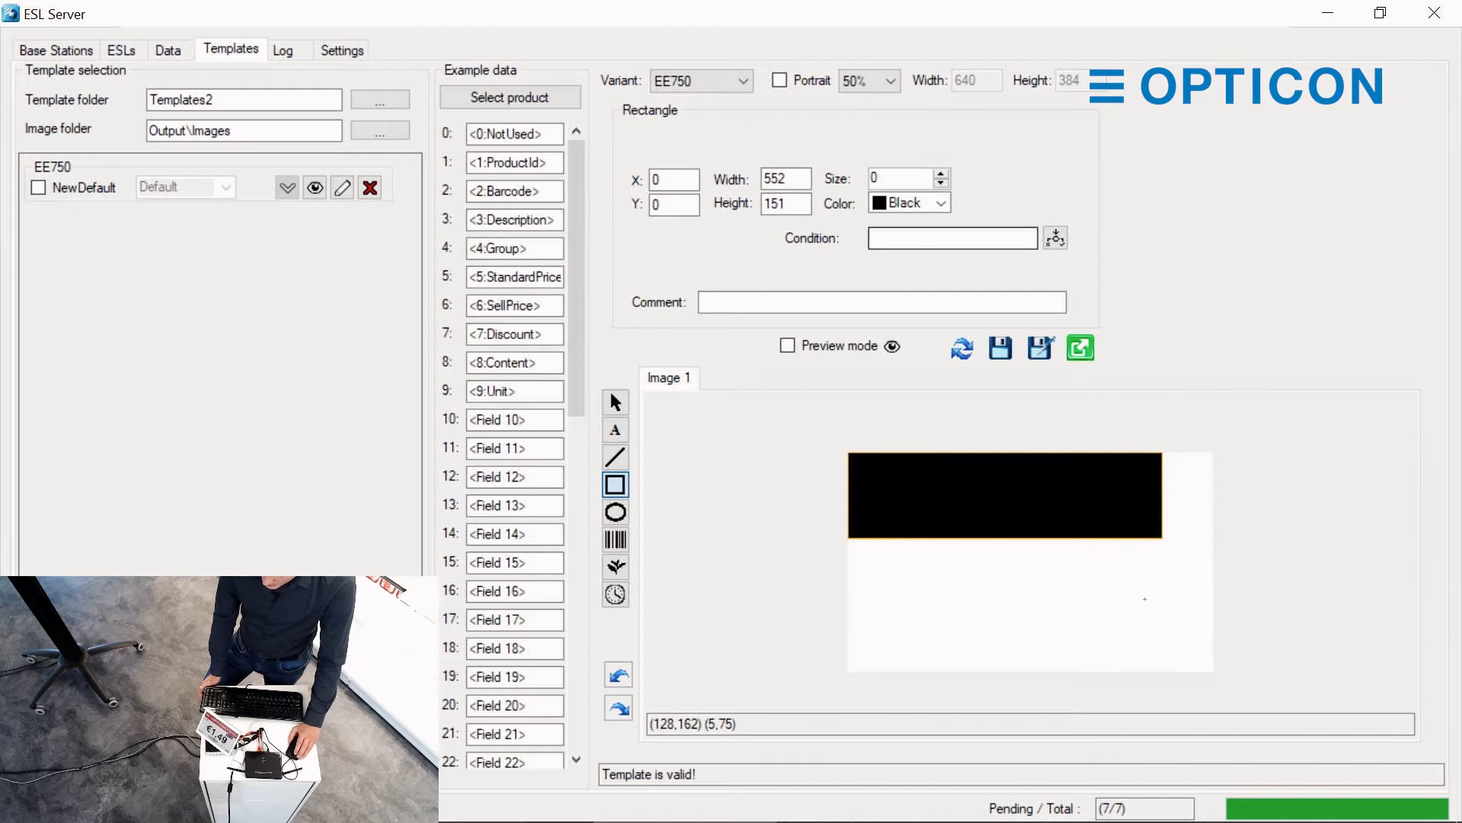
pyautogui.click(876, 81)
pyautogui.click(890, 116)
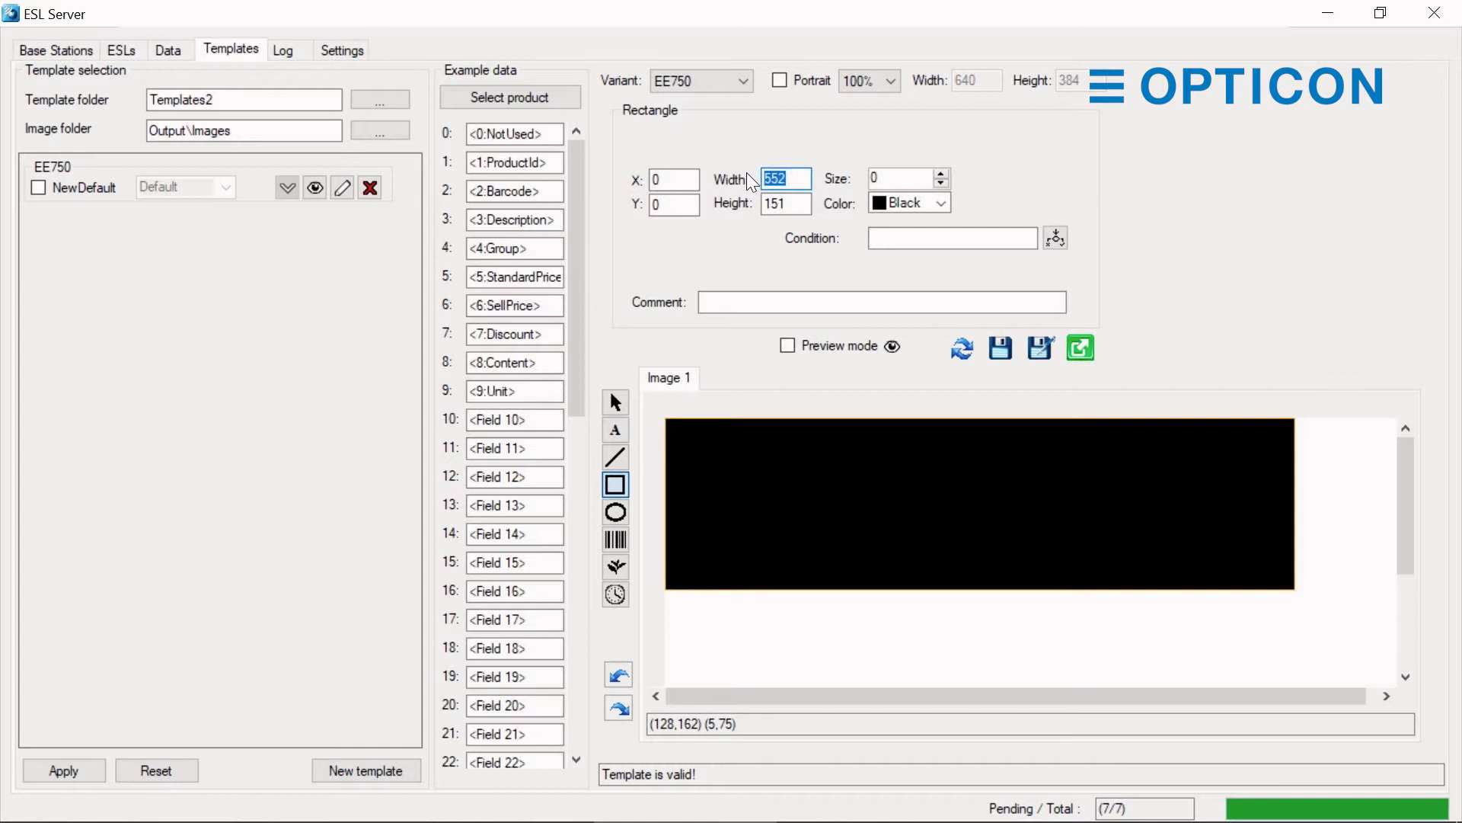
# Set the rectangle's width to 640 and its height to 80.
pyautogui.write('640')
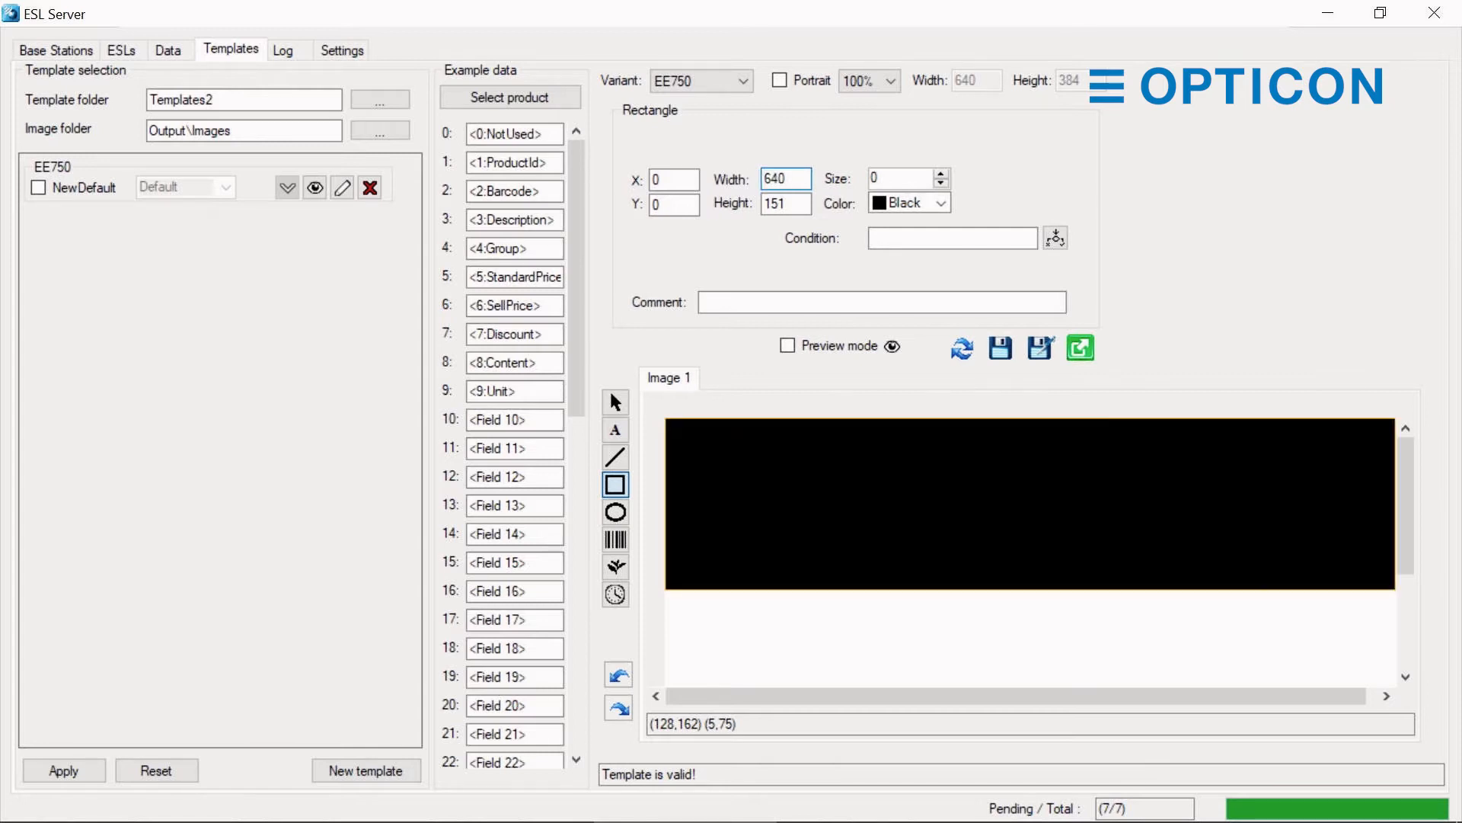
pyautogui.click(805, 205)
pyautogui.moveTo(805, 205); pyautogui.dragTo(730, 204)
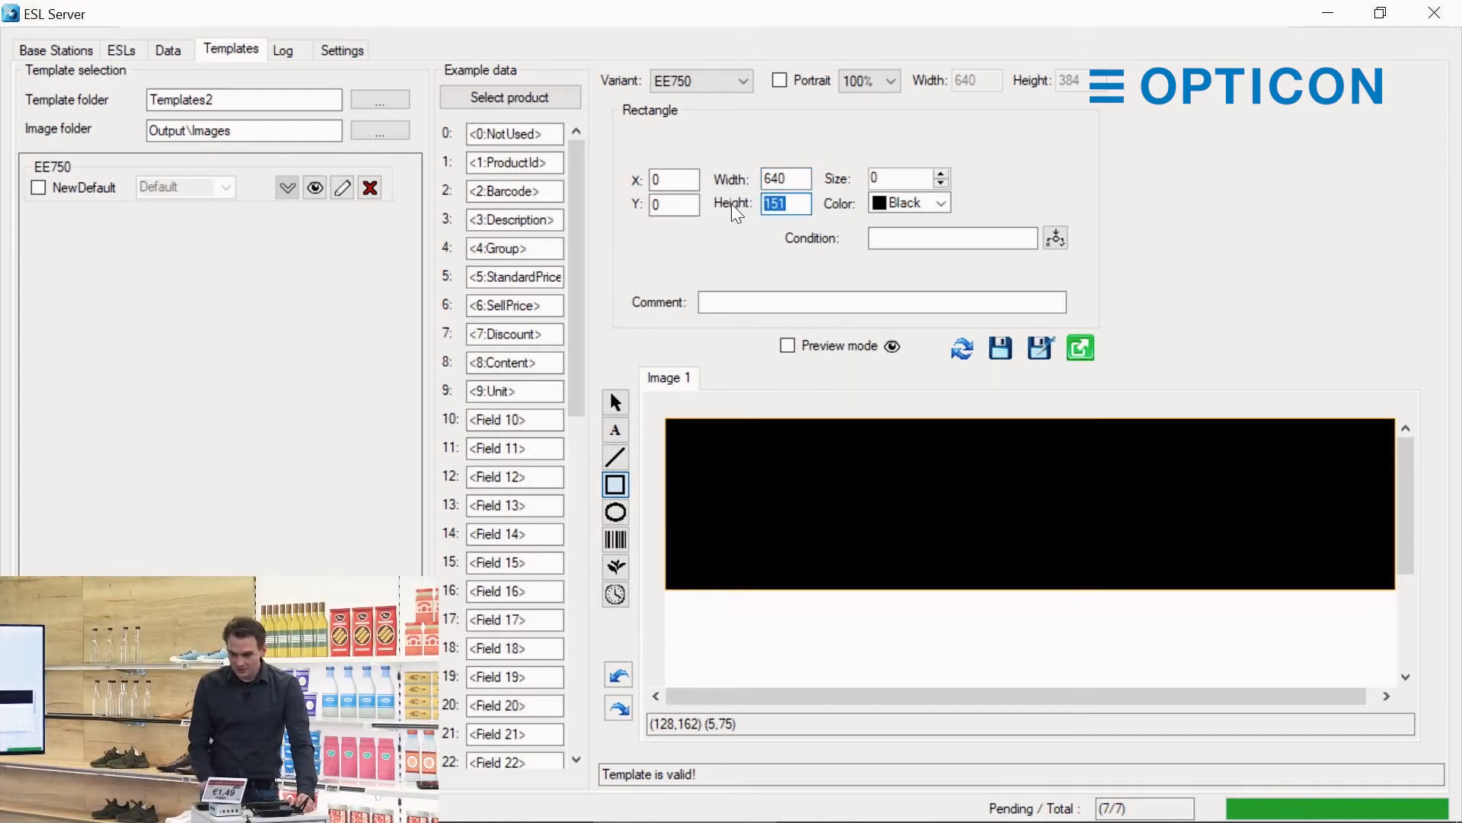
pyautogui.write('80')
# Keep the rectangle's color black and raise its size setting to 2 to give it an outline.
pyautogui.click(916, 201)
pyautogui.click(916, 203)
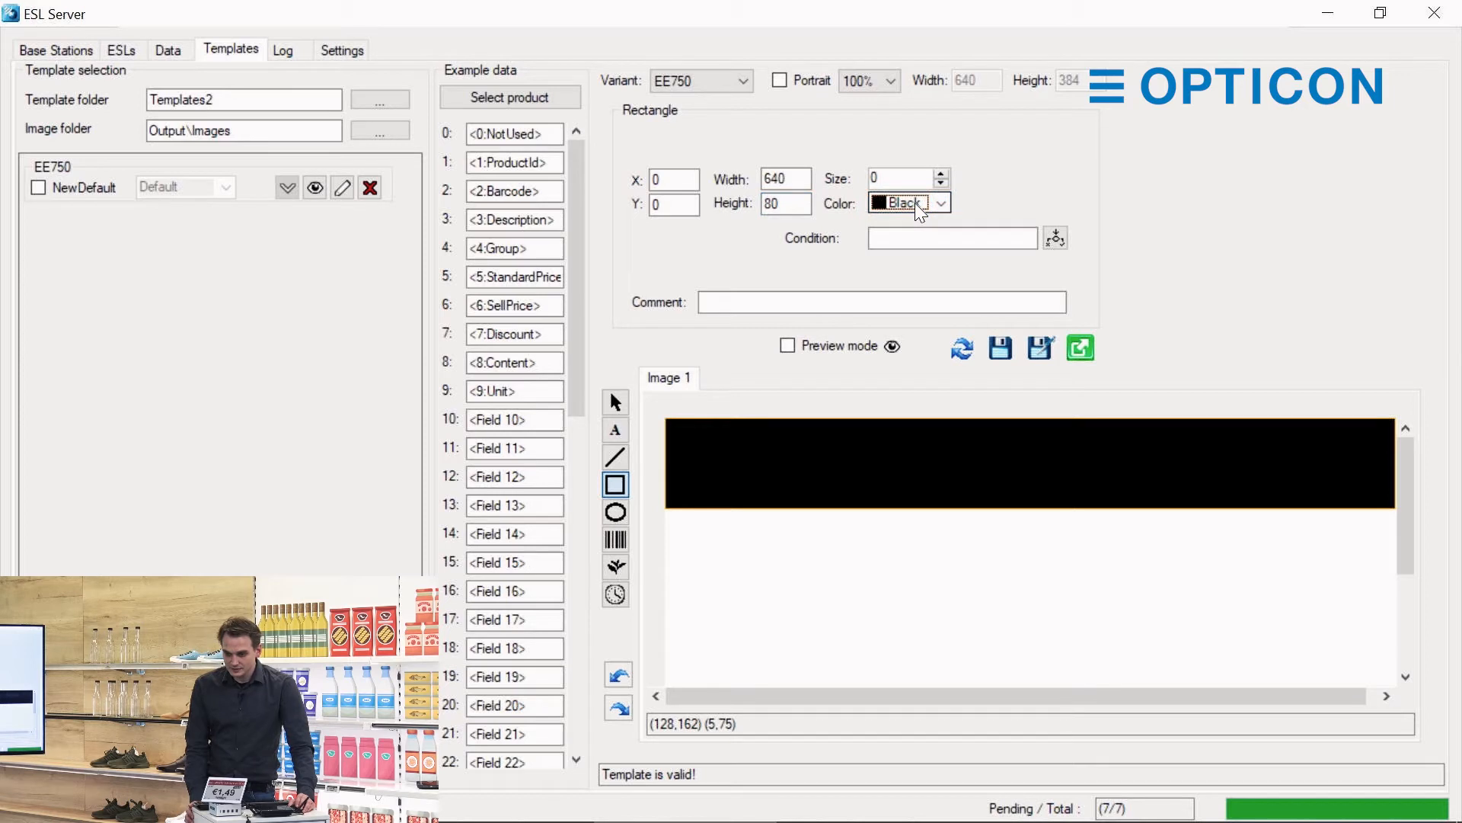
pyautogui.click(891, 177)
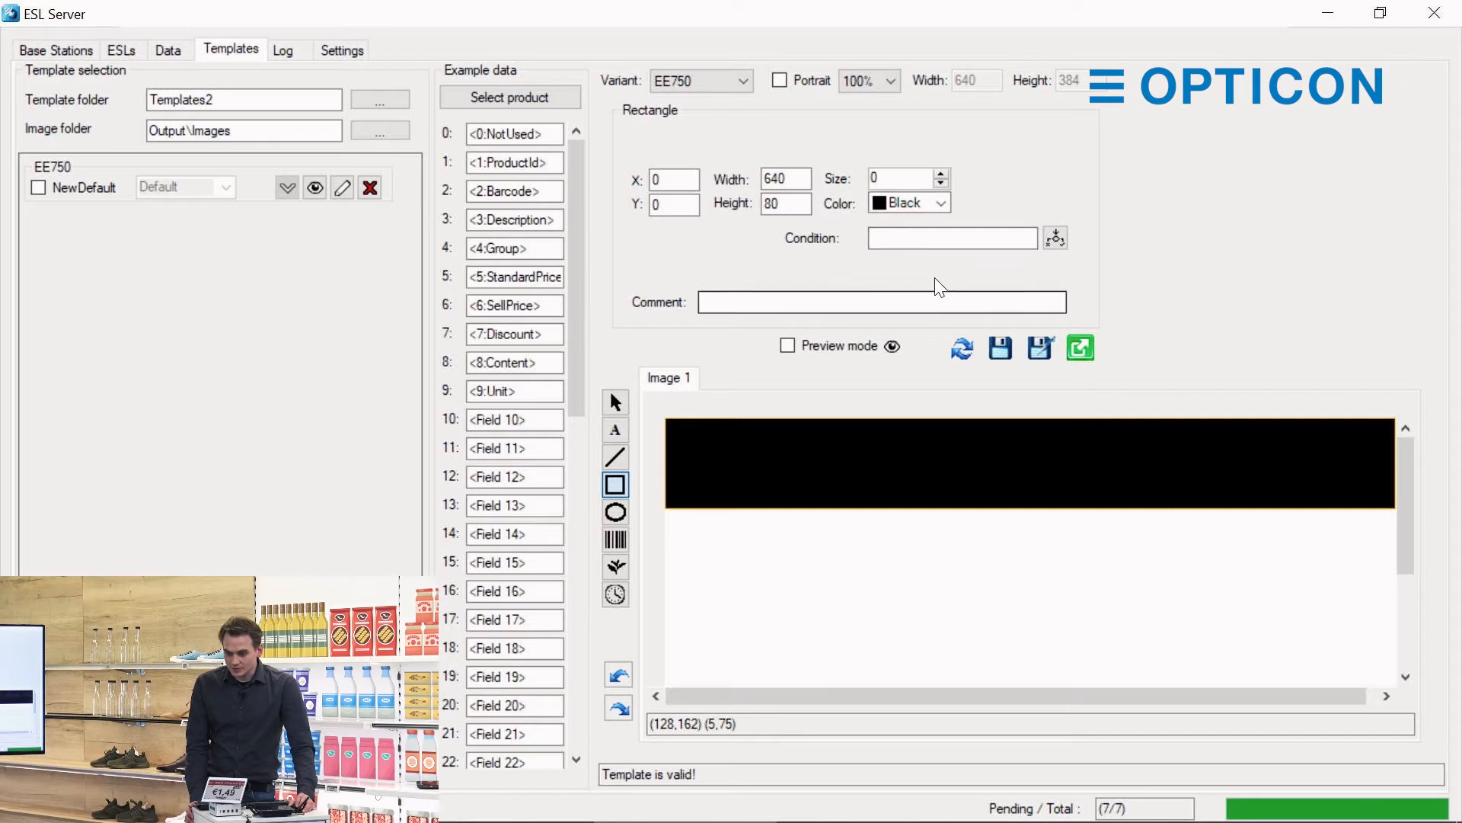
pyautogui.click(941, 174)
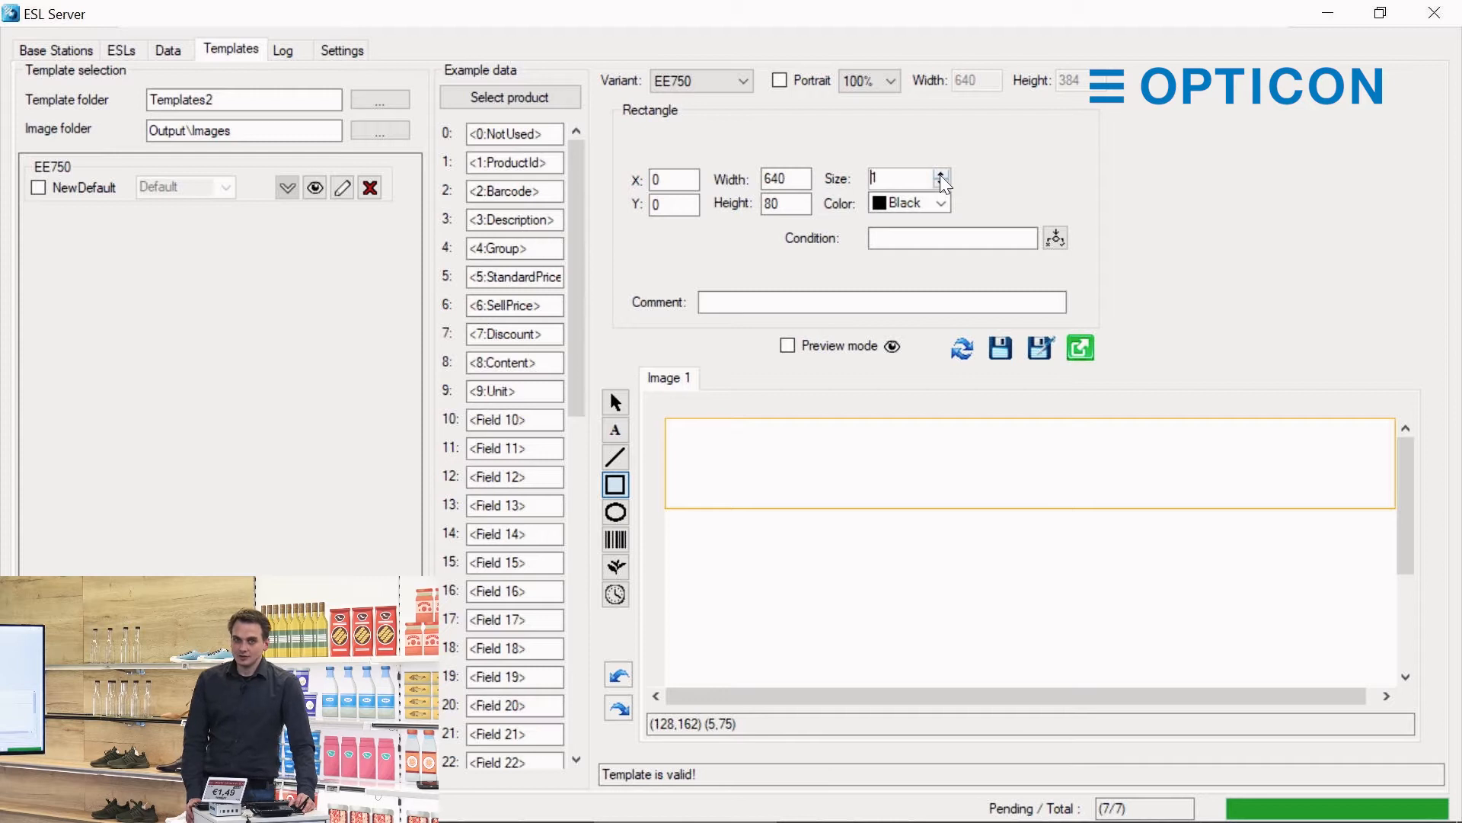
pyautogui.click(940, 174)
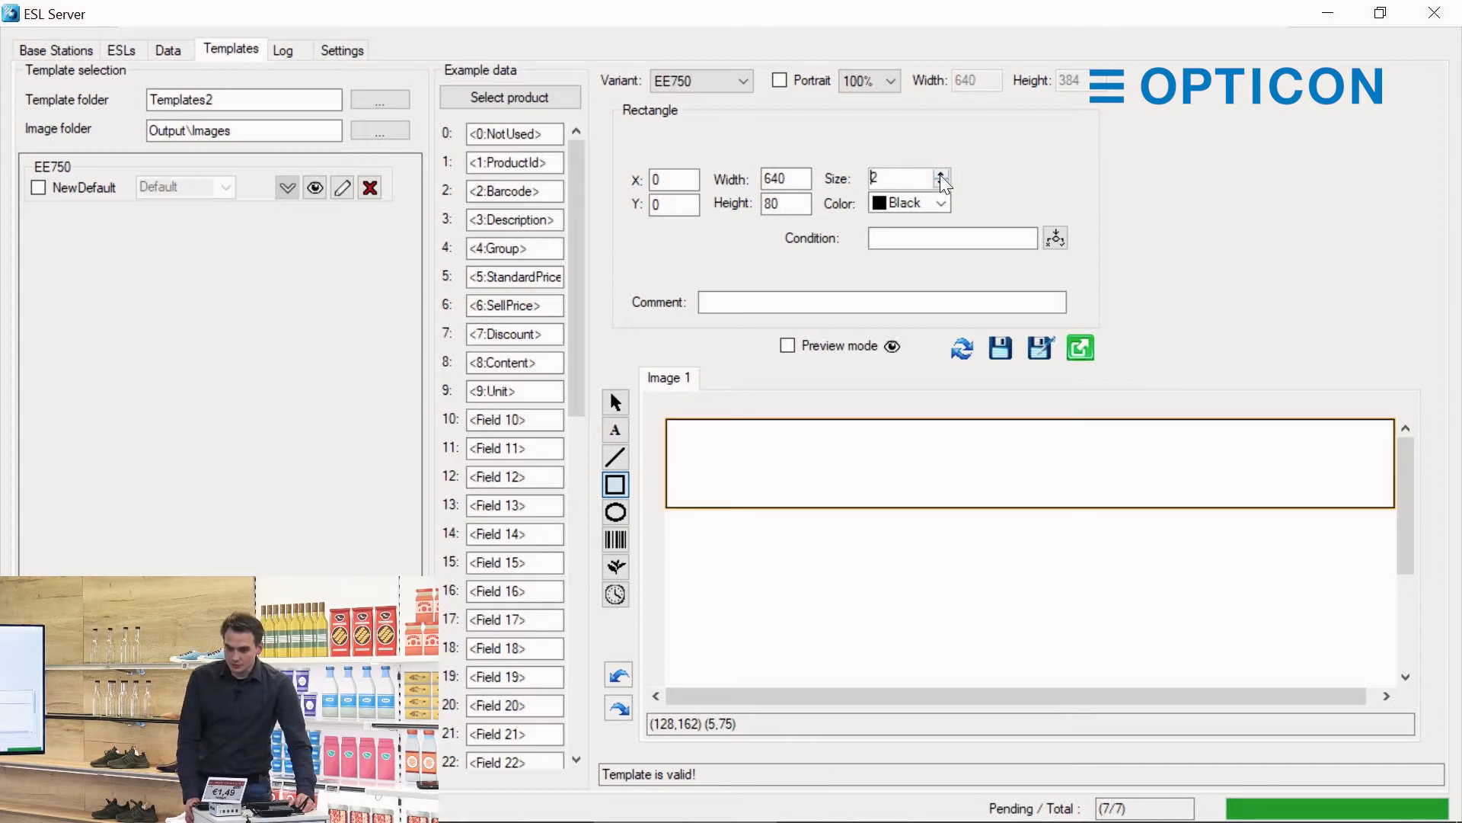
# Try thicker outlines on the black rectangle, finish with size 0 for a solid fill, and deselect it.
pyautogui.click(941, 175)
pyautogui.scroll(9, 909, 176)
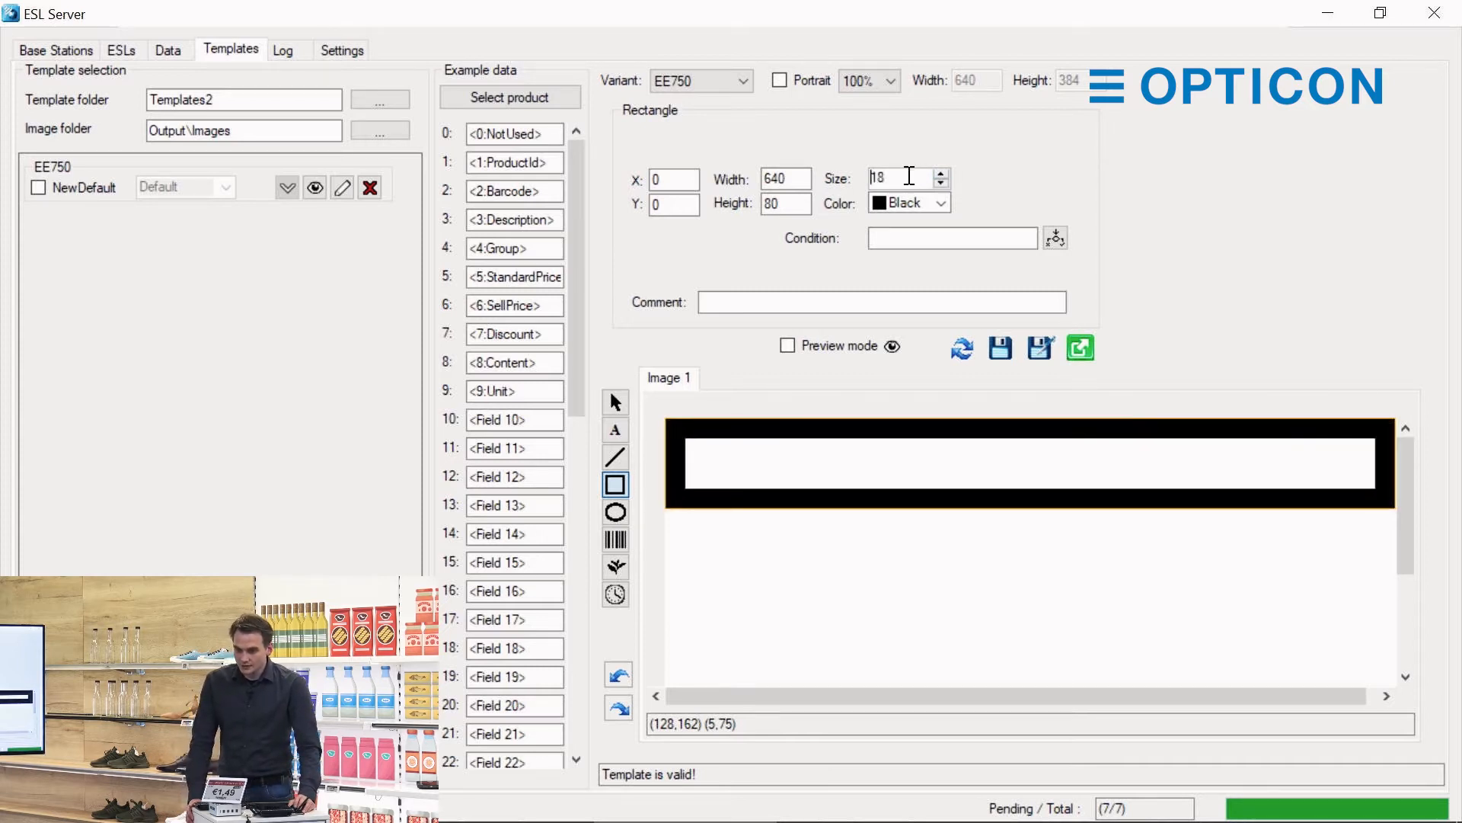
pyautogui.scroll(-5, 909, 176)
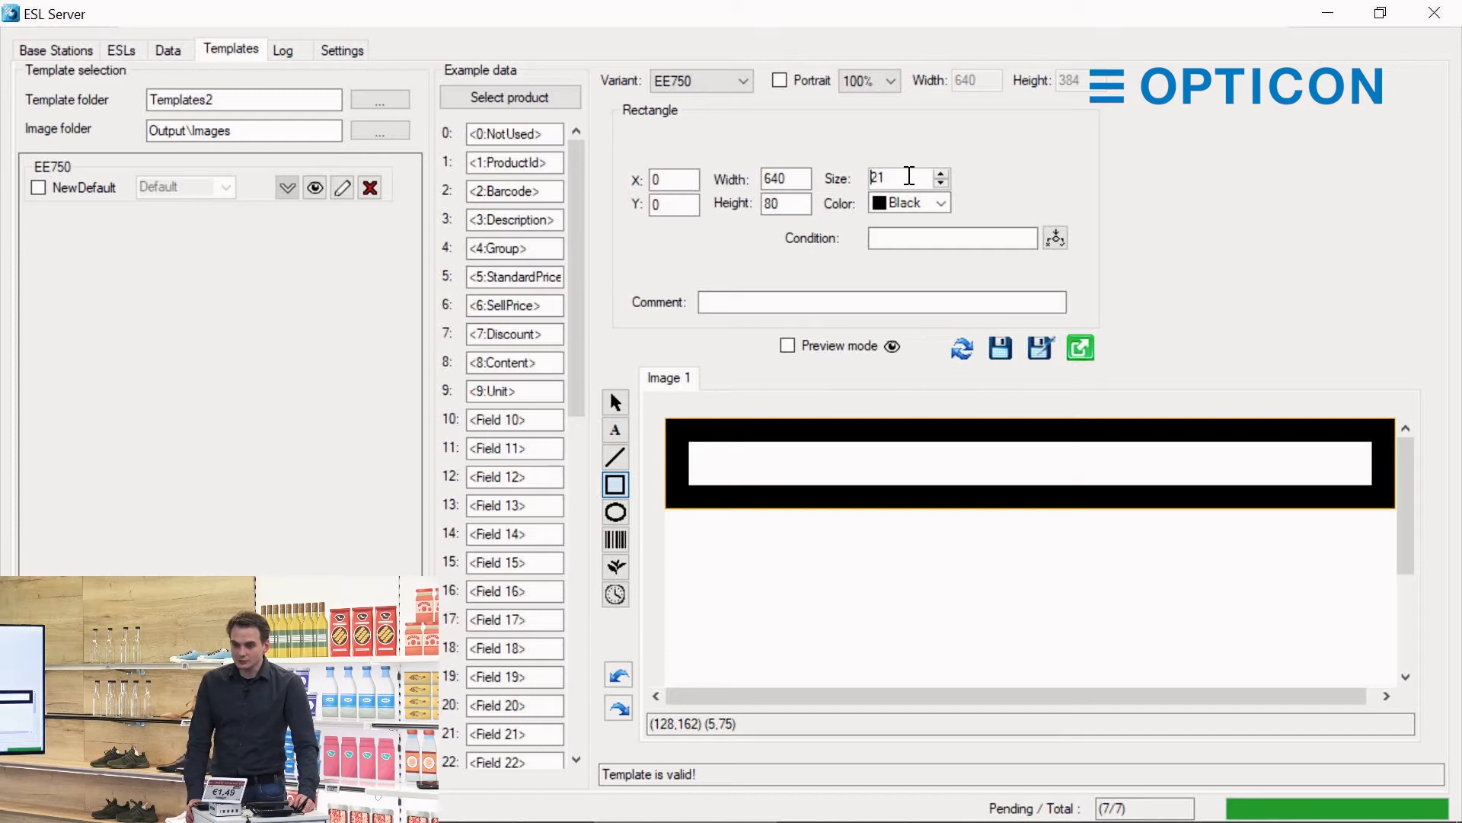
pyautogui.scroll(-5, 909, 176)
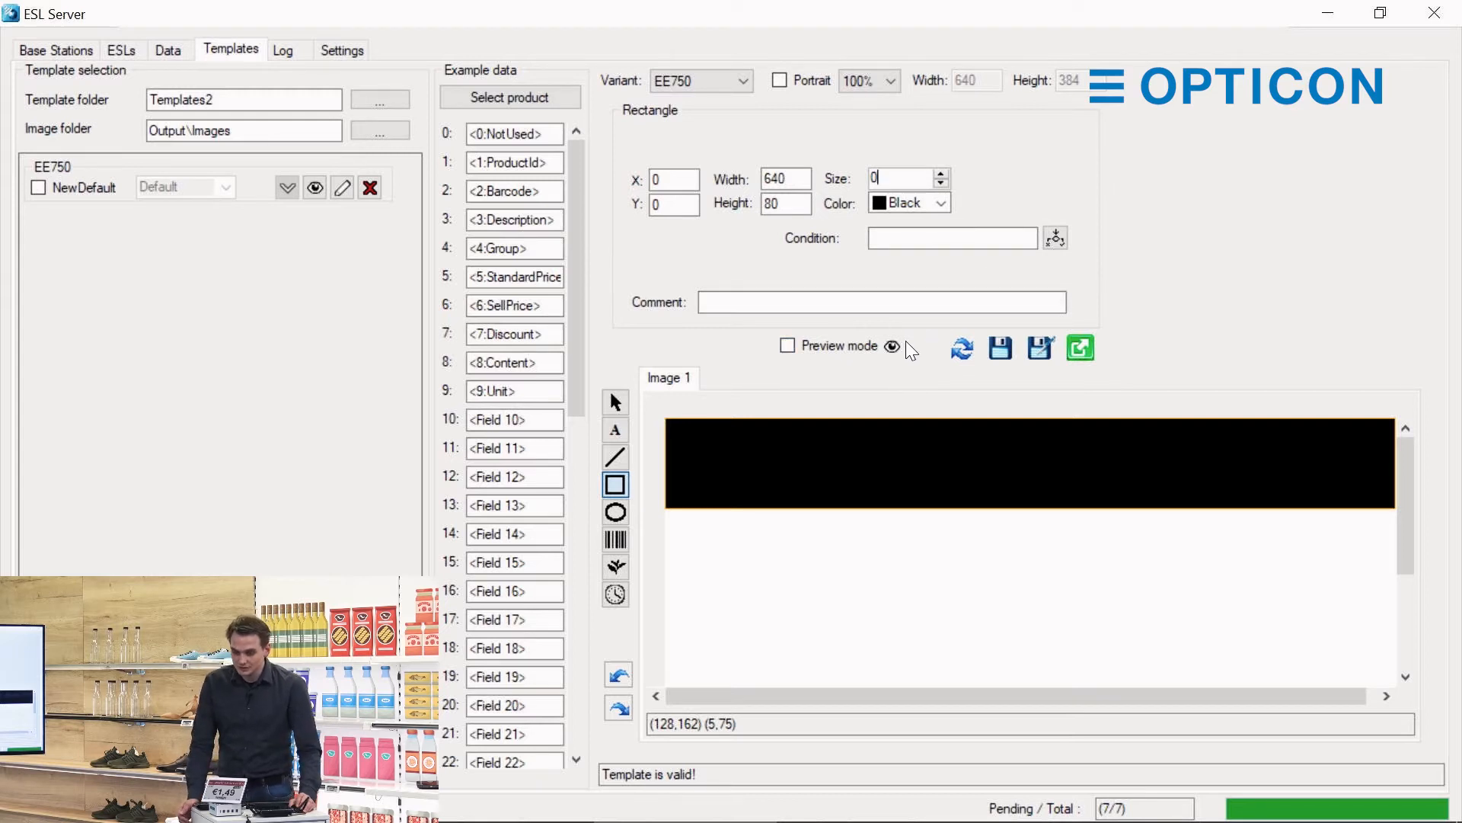
pyautogui.click(867, 579)
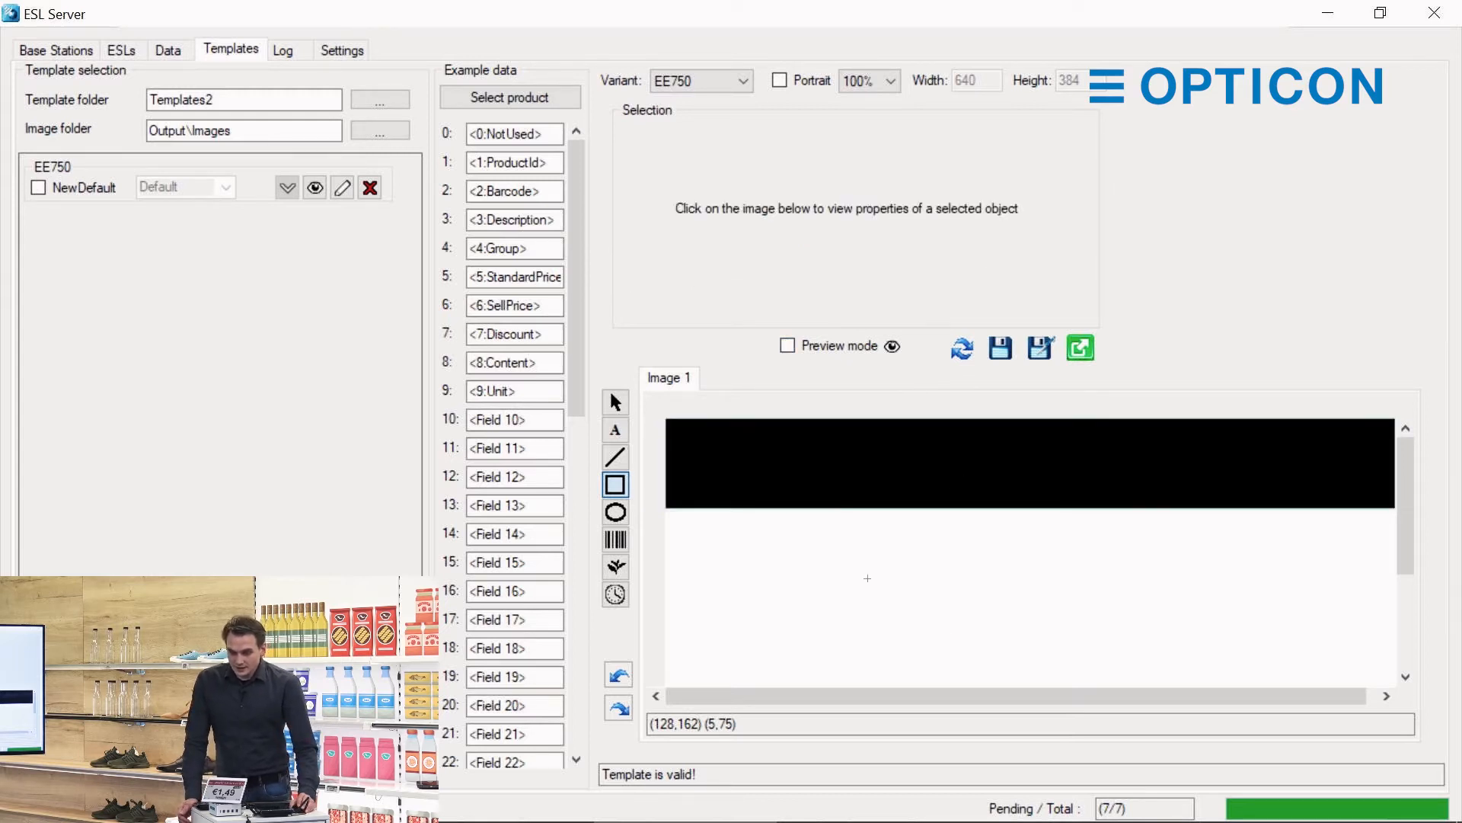
# Draw a text box about 298 by 61 inside the black rectangle with content %3% (Description), colored red.
pyautogui.click(617, 429)
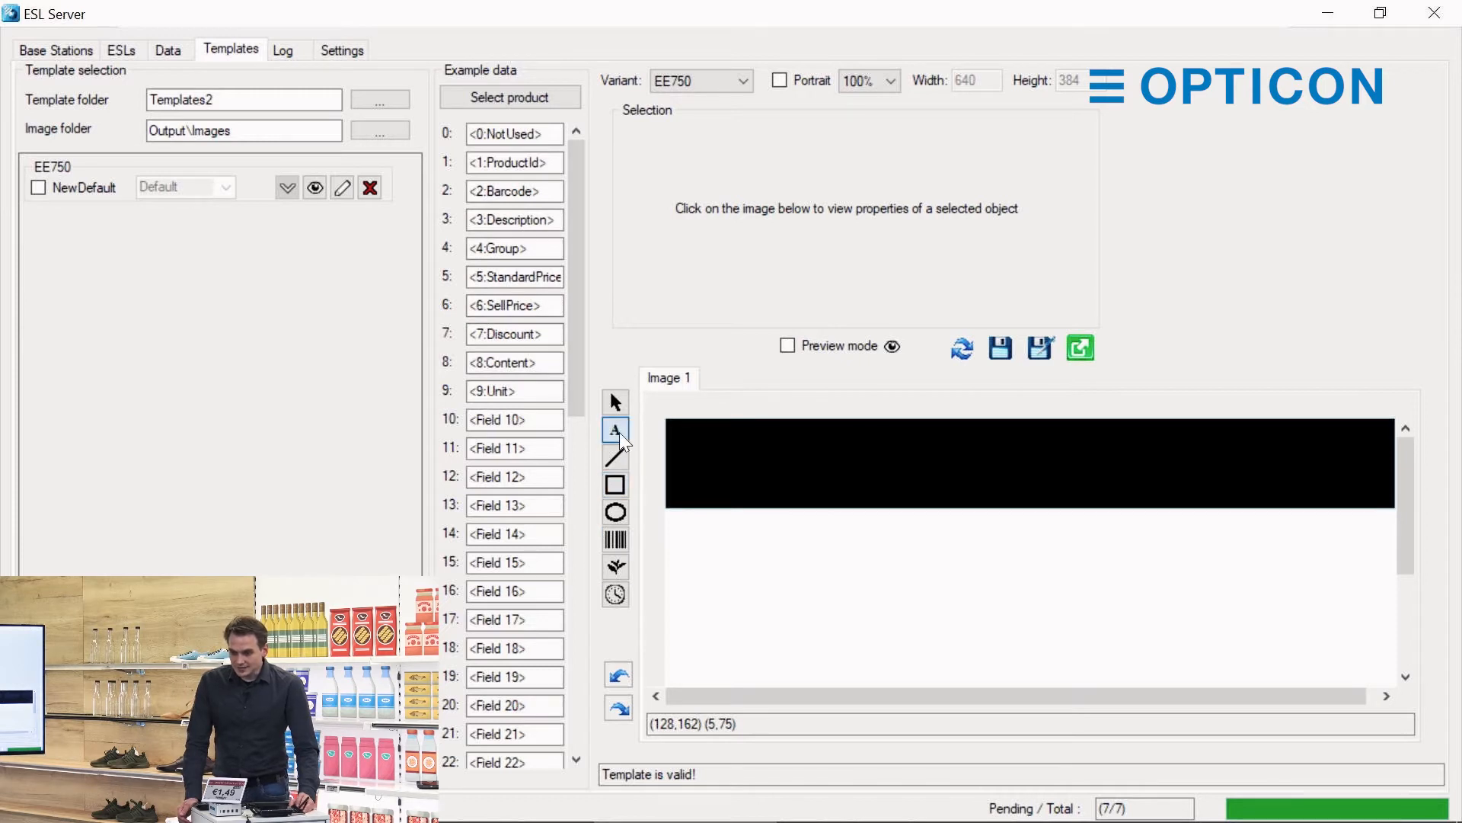
pyautogui.moveTo(878, 427); pyautogui.dragTo(1217, 496)
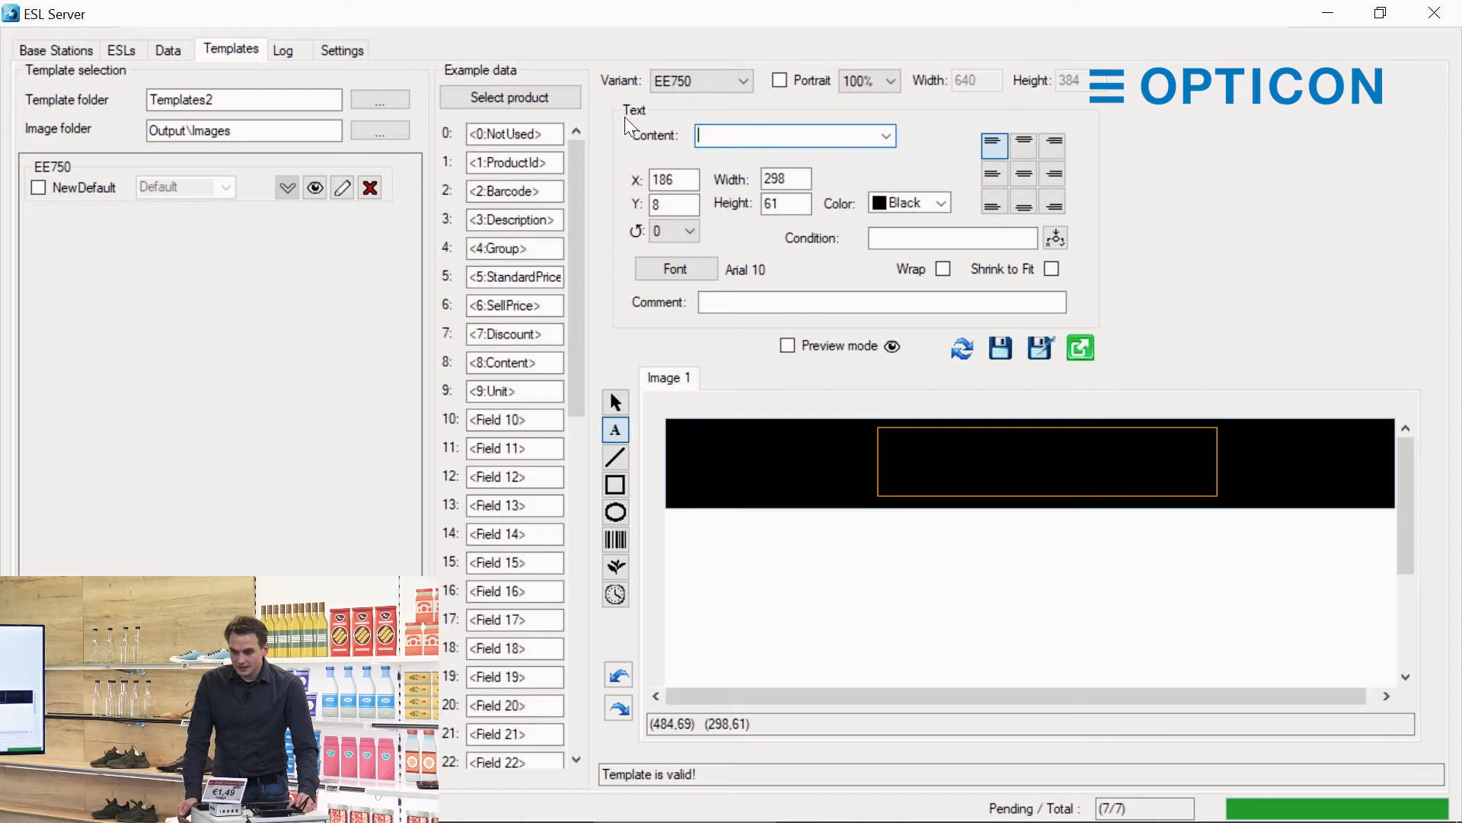
pyautogui.click(884, 137)
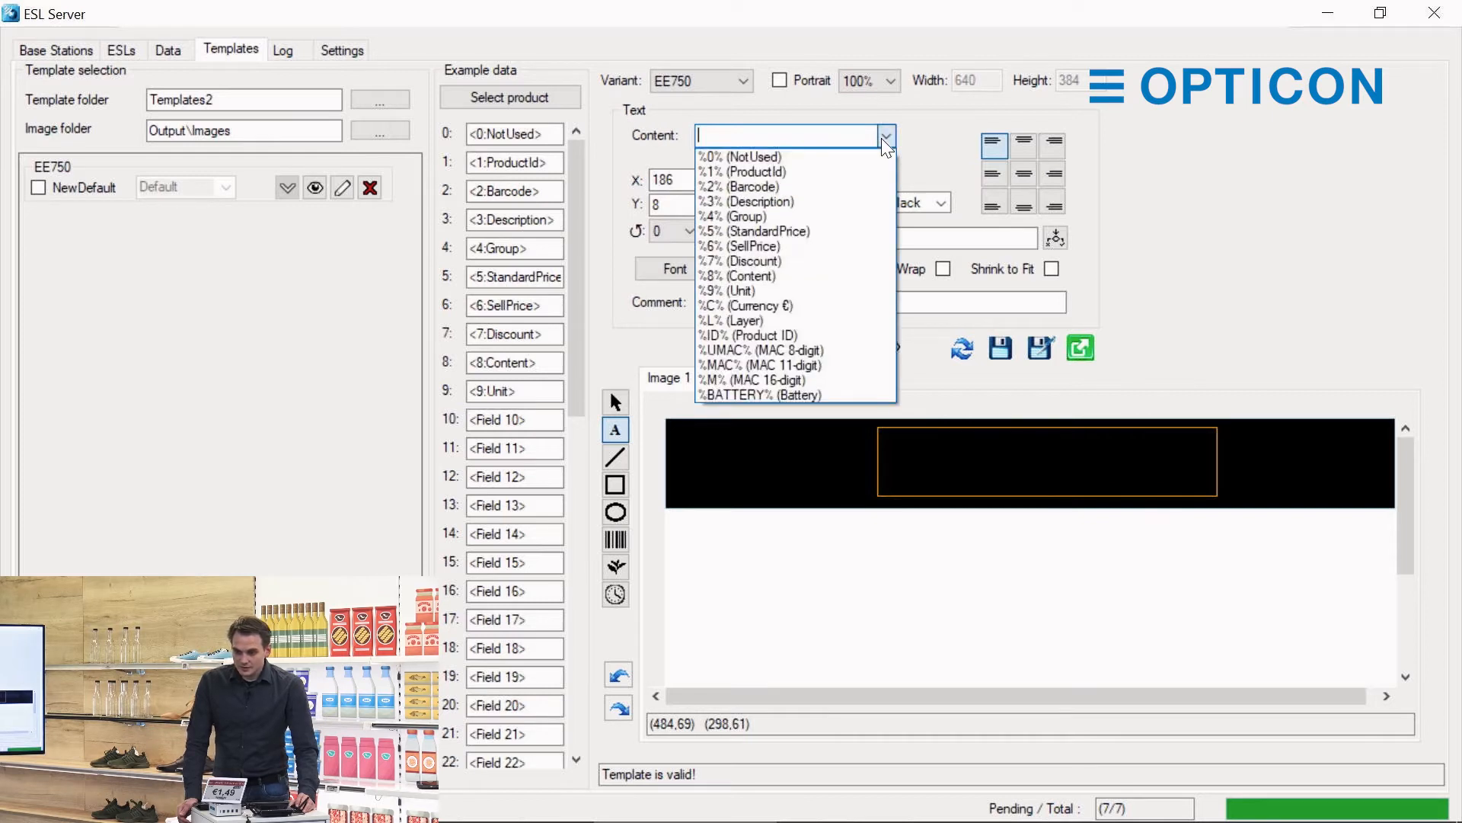
pyautogui.click(755, 205)
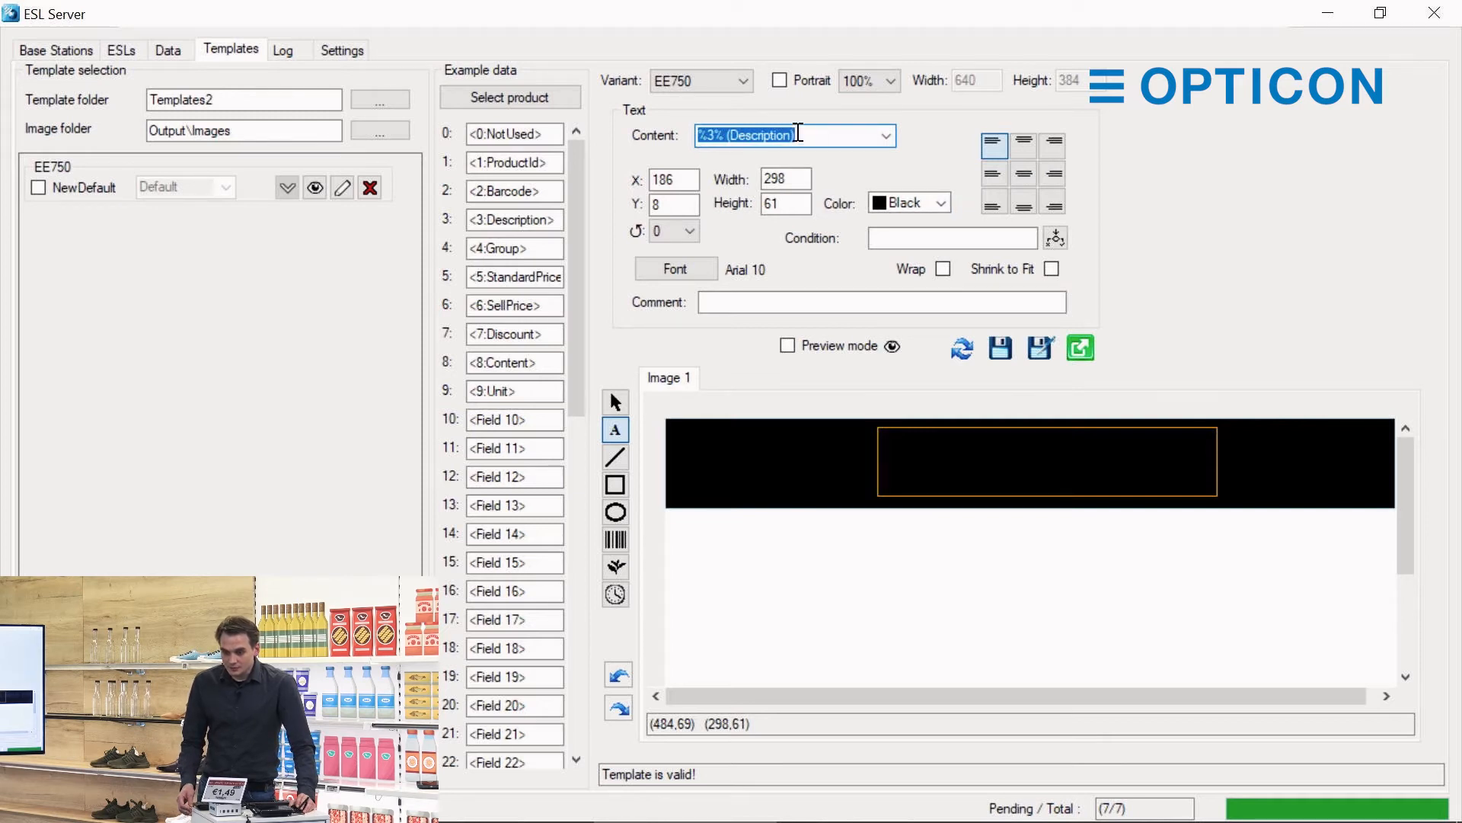
pyautogui.click(722, 137)
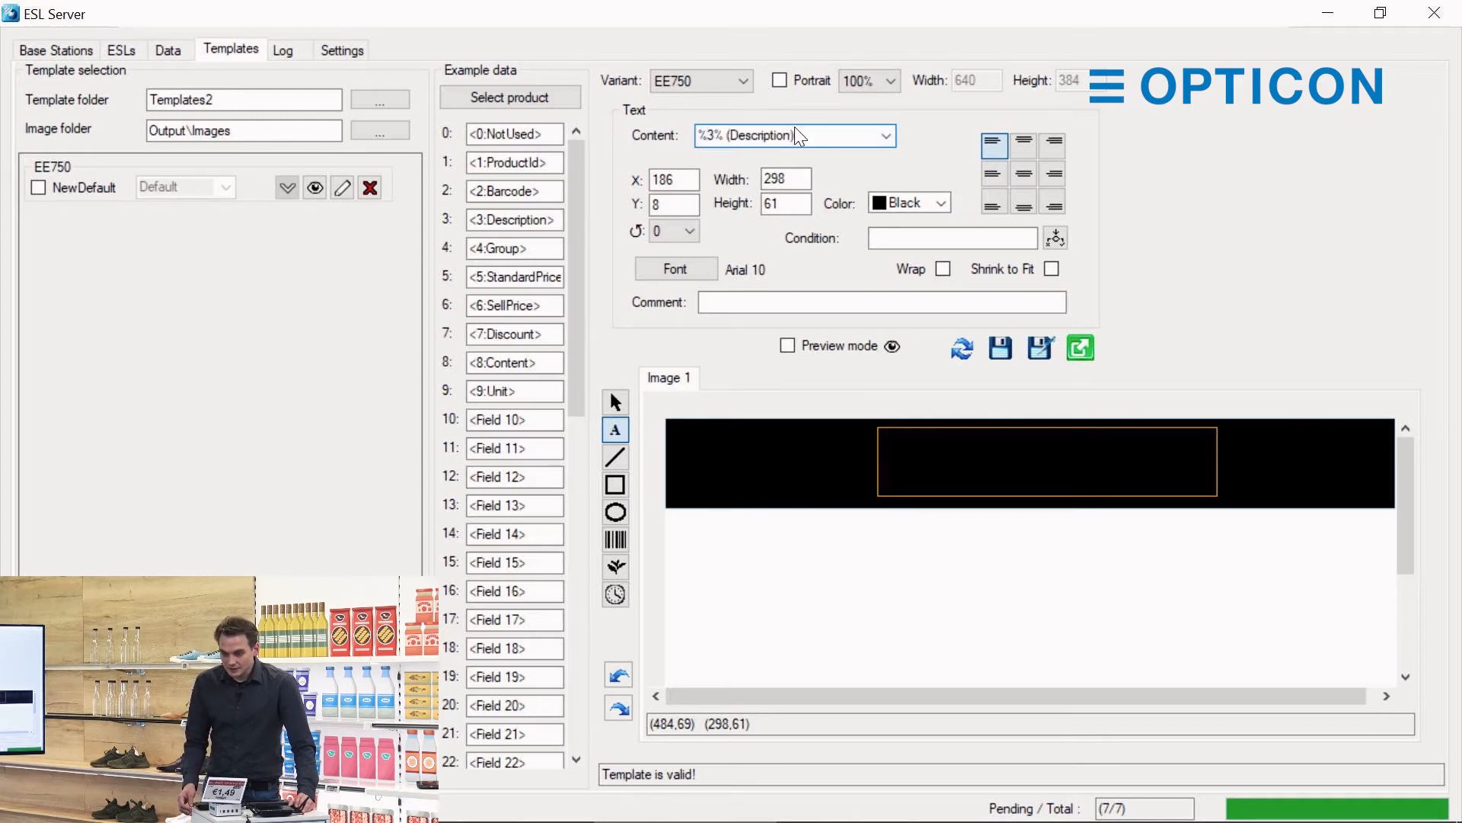
pyautogui.click(942, 202)
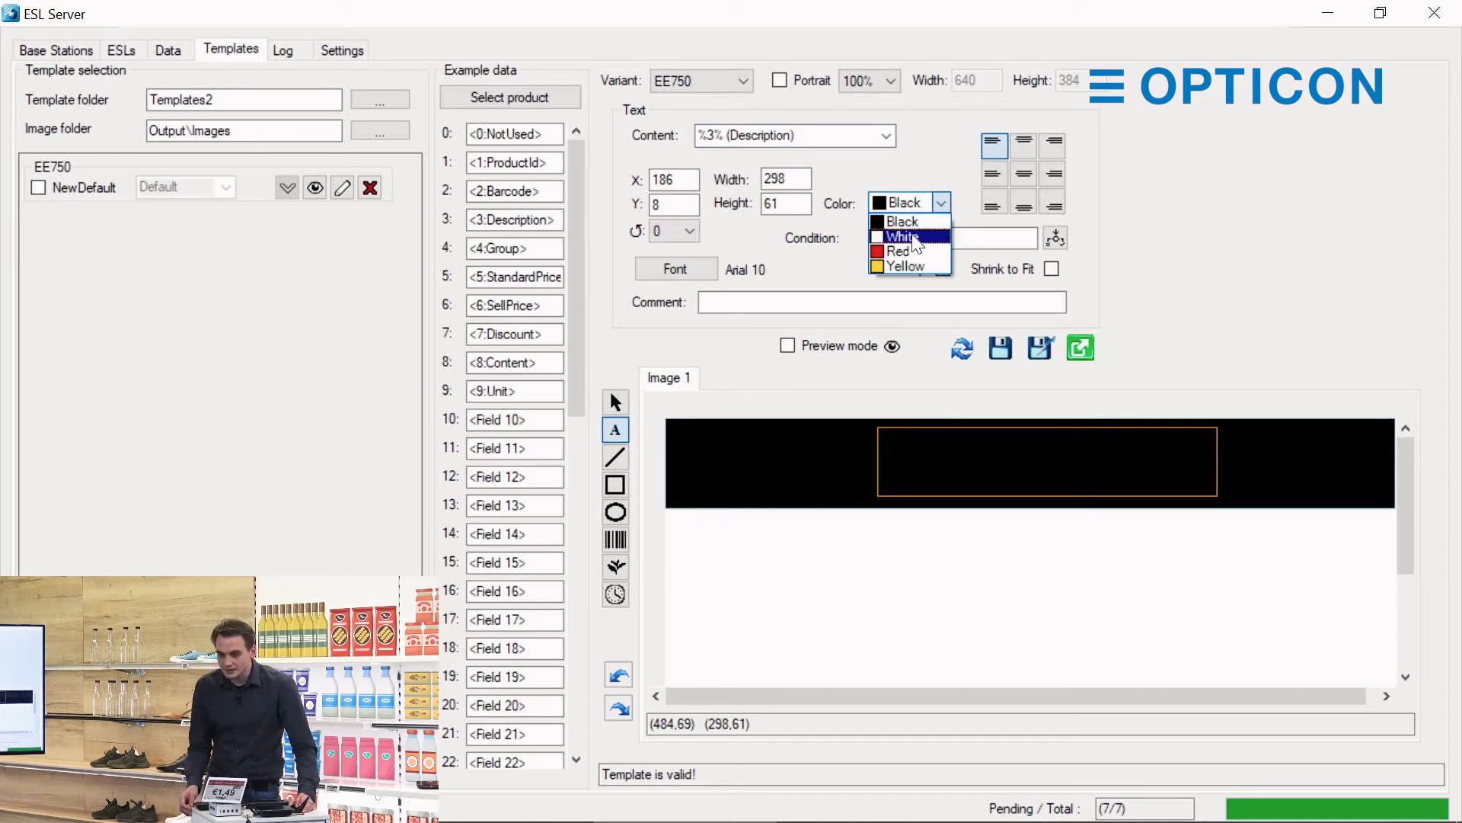
pyautogui.click(899, 250)
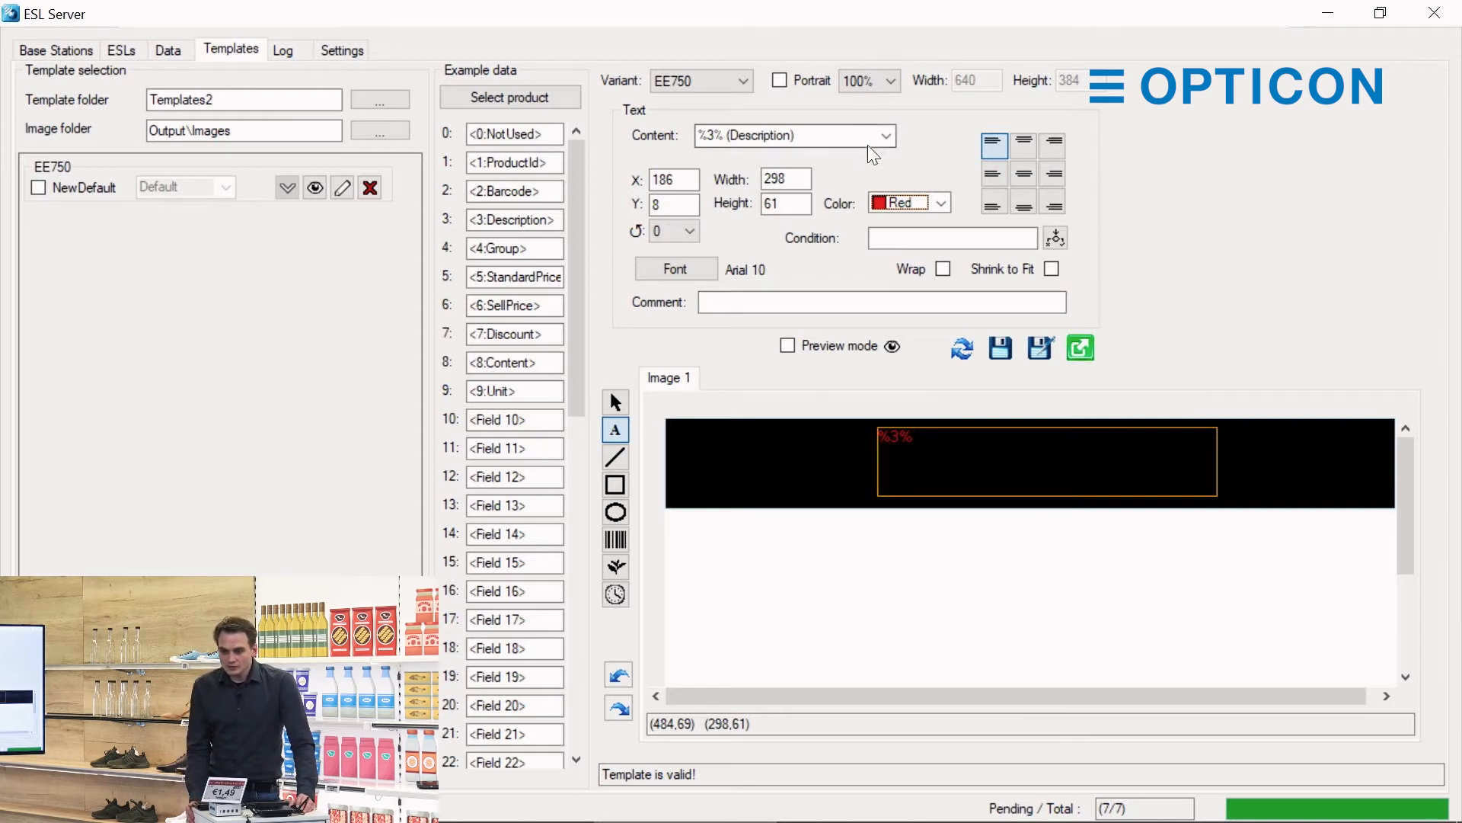
# Look over the available content fields, keep %3% (Description), and load BONDUELLE CARROTS as the example product.
pyautogui.click(887, 135)
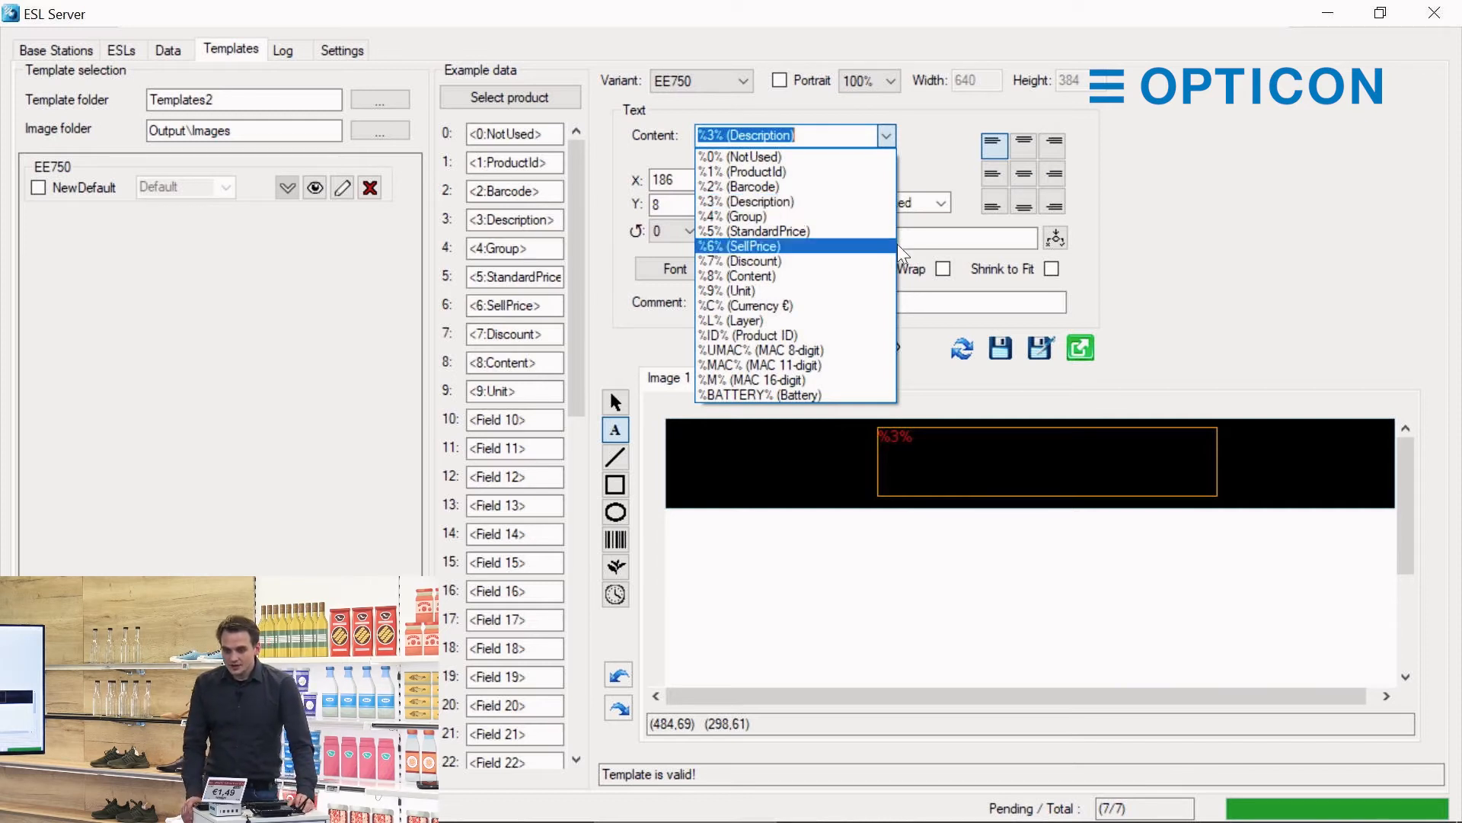
pyautogui.click(933, 153)
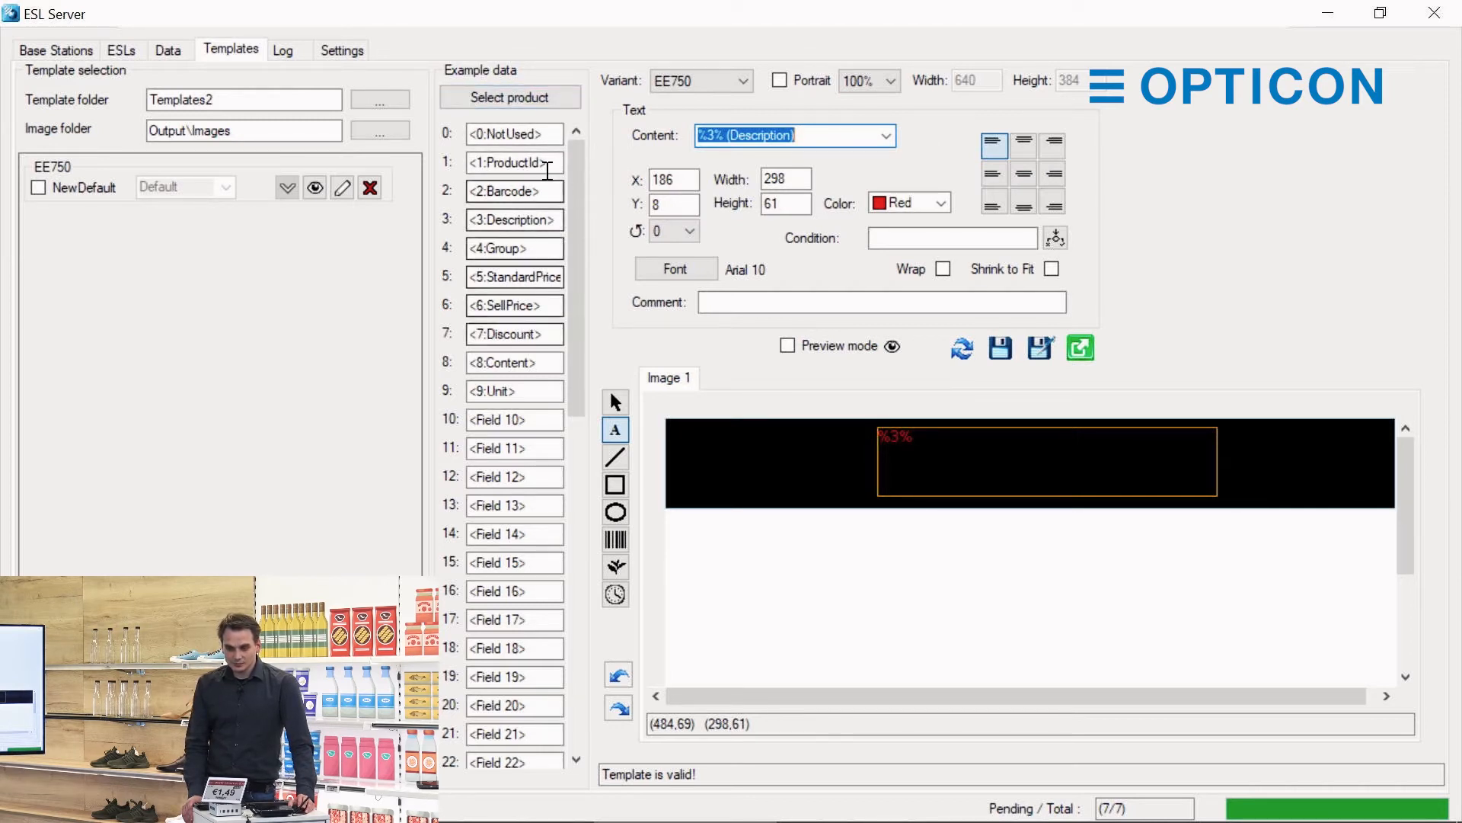
pyautogui.click(479, 94)
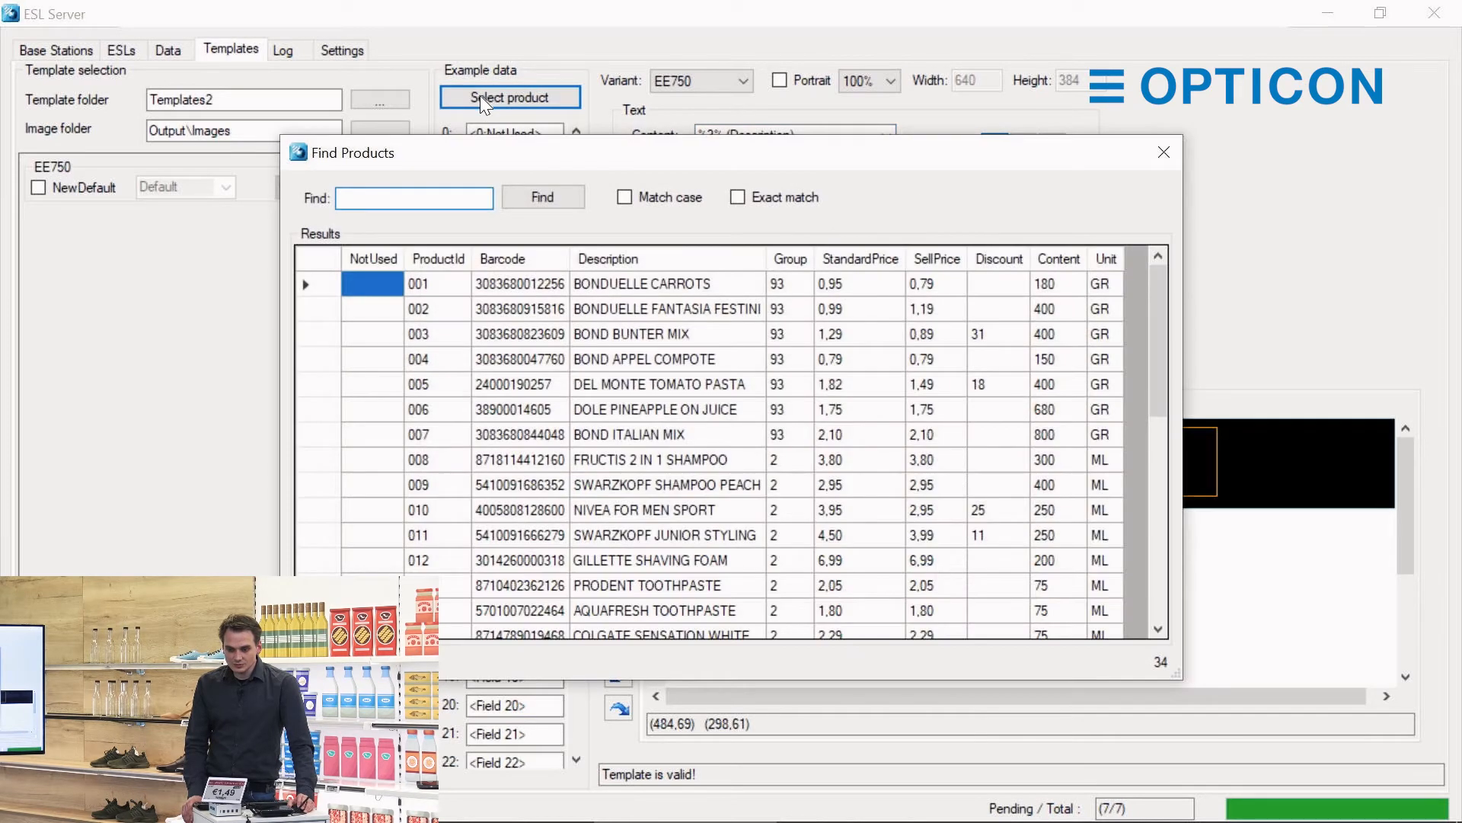
pyautogui.doubleClick(600, 277)
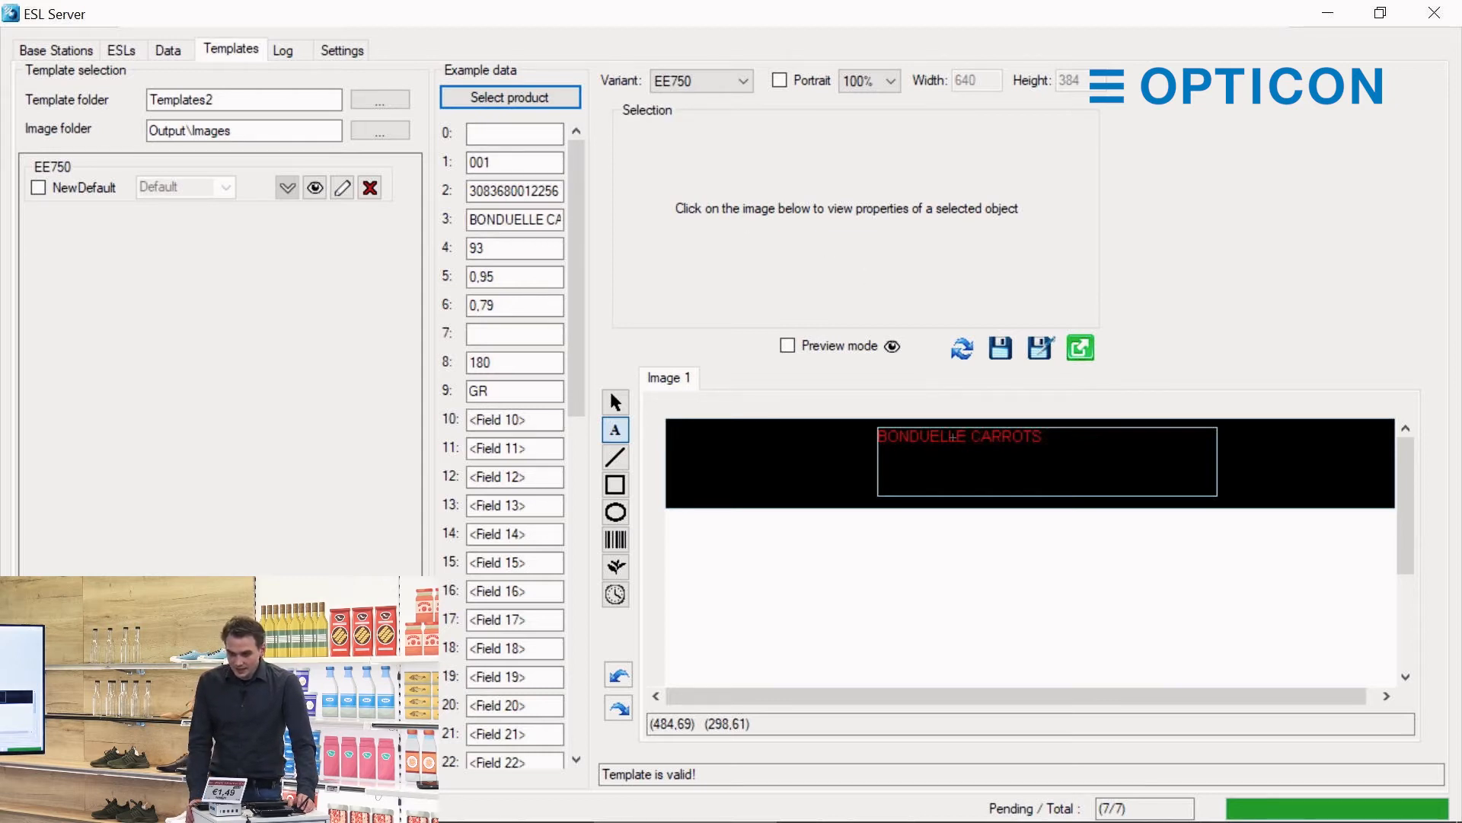
# Set the description text's font to Arial, bold (Vet), 72 points.
pyautogui.click(611, 406)
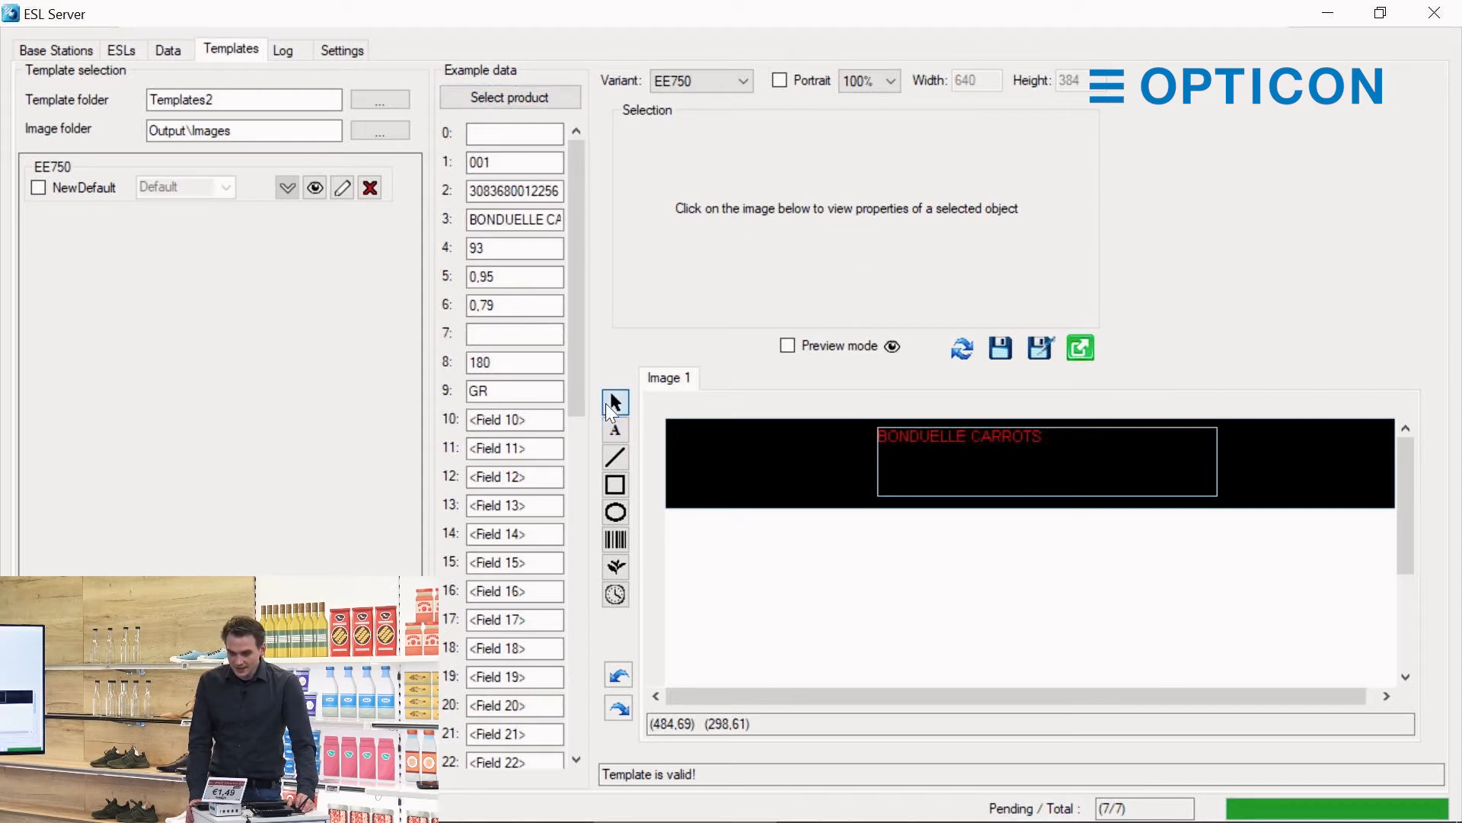
pyautogui.click(901, 451)
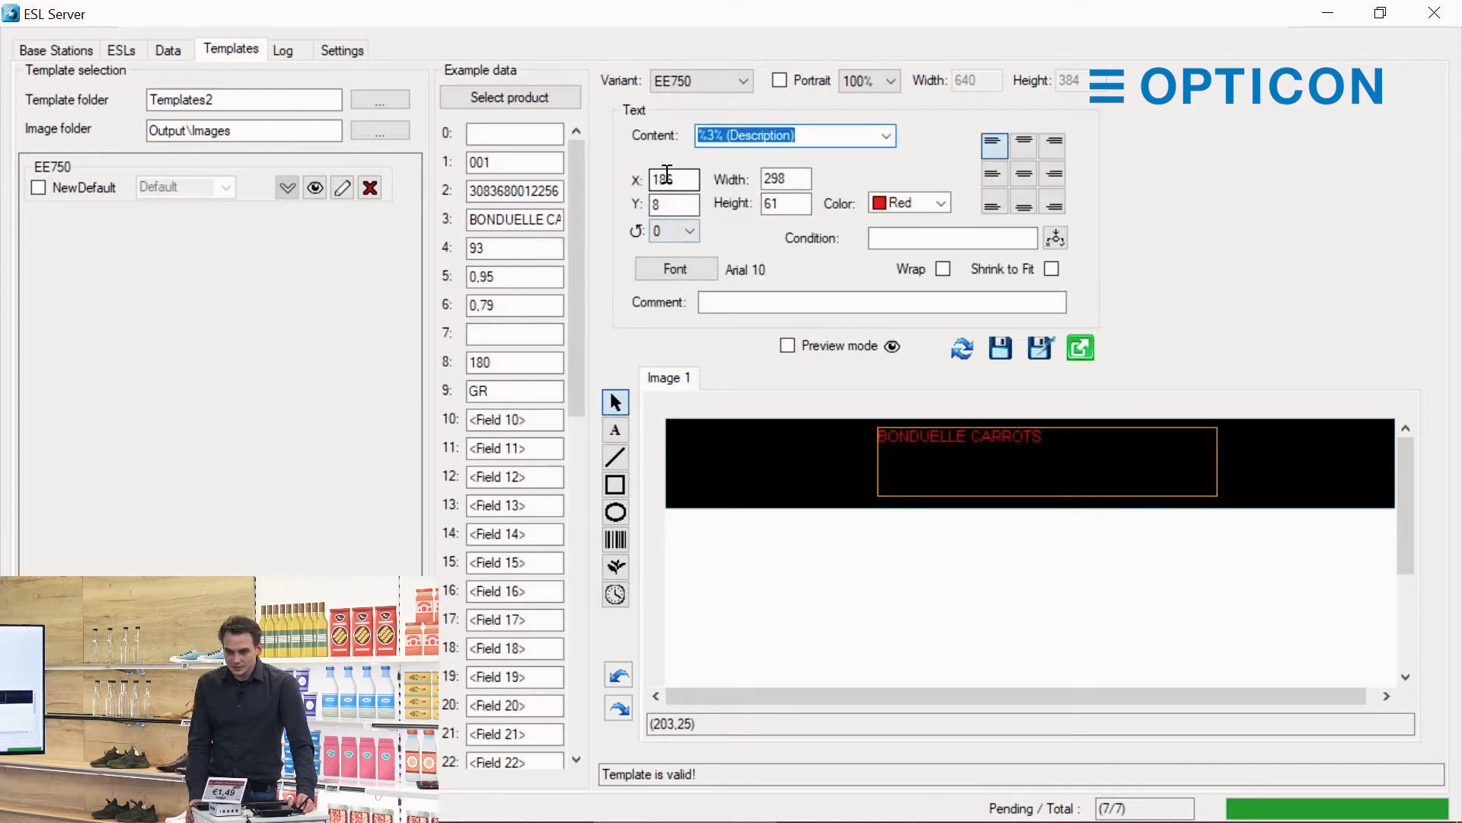
pyautogui.click(675, 268)
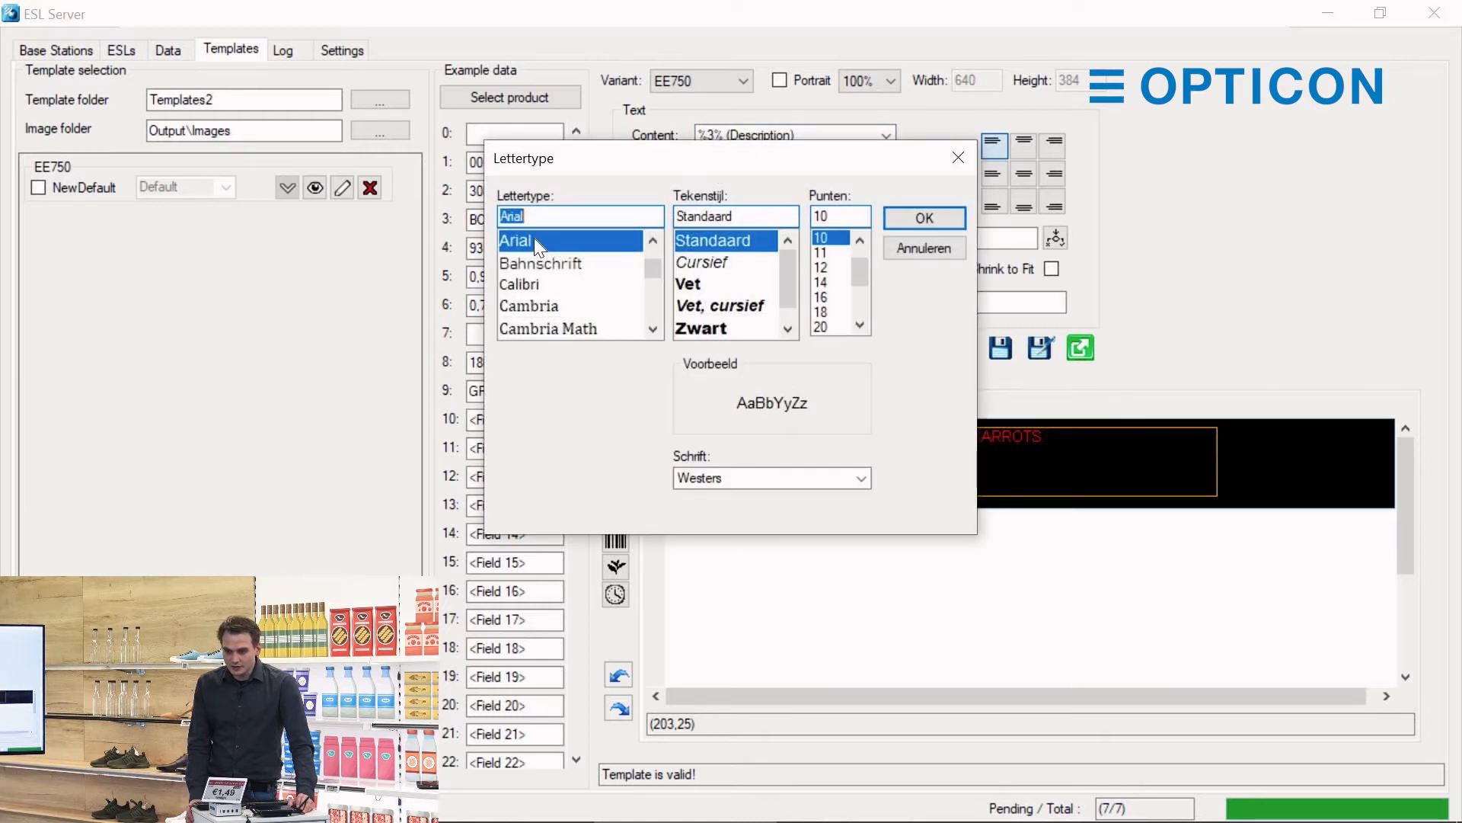
pyautogui.click(693, 285)
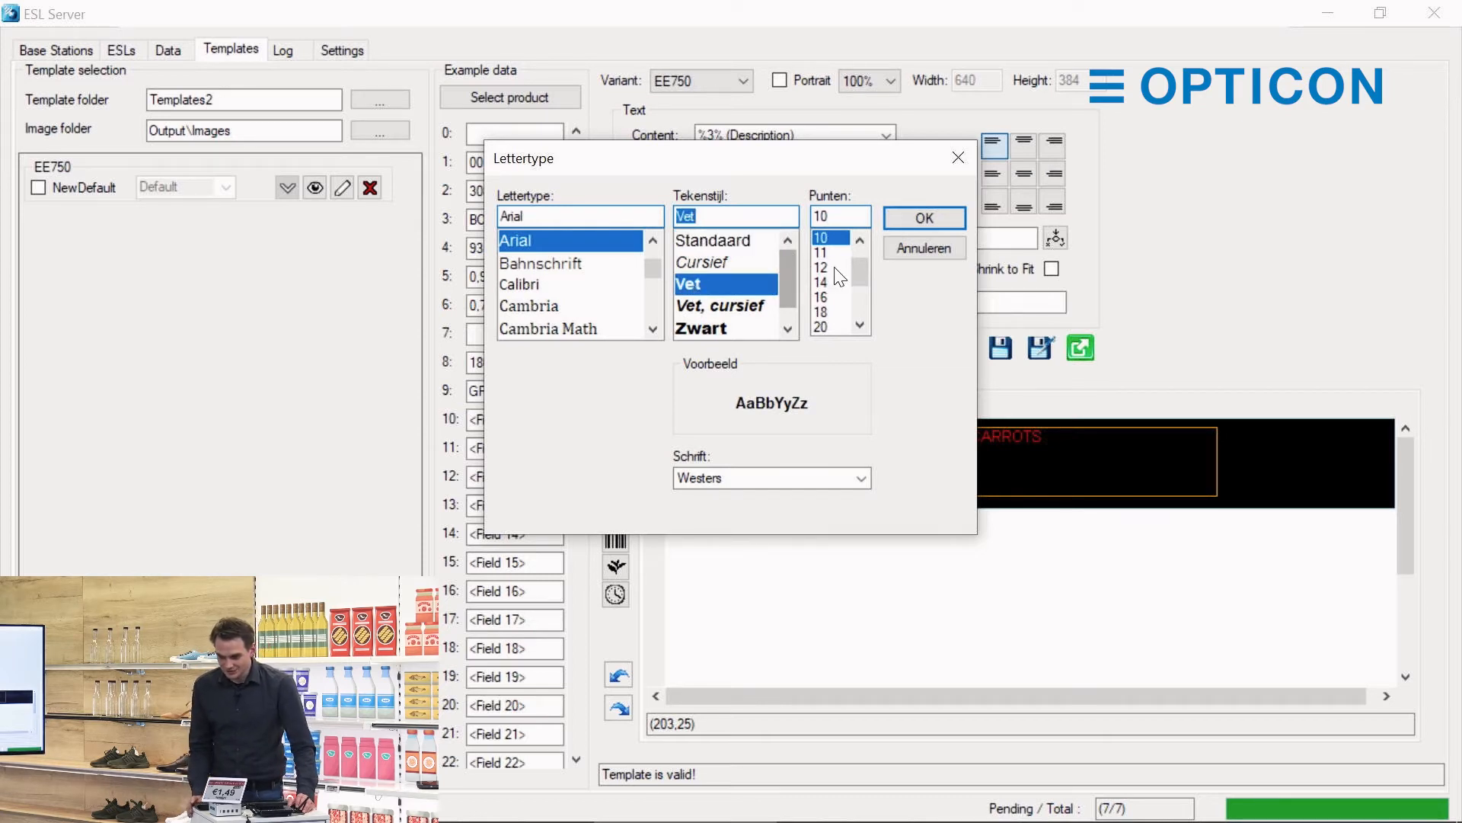
pyautogui.moveTo(865, 270); pyautogui.dragTo(865, 296)
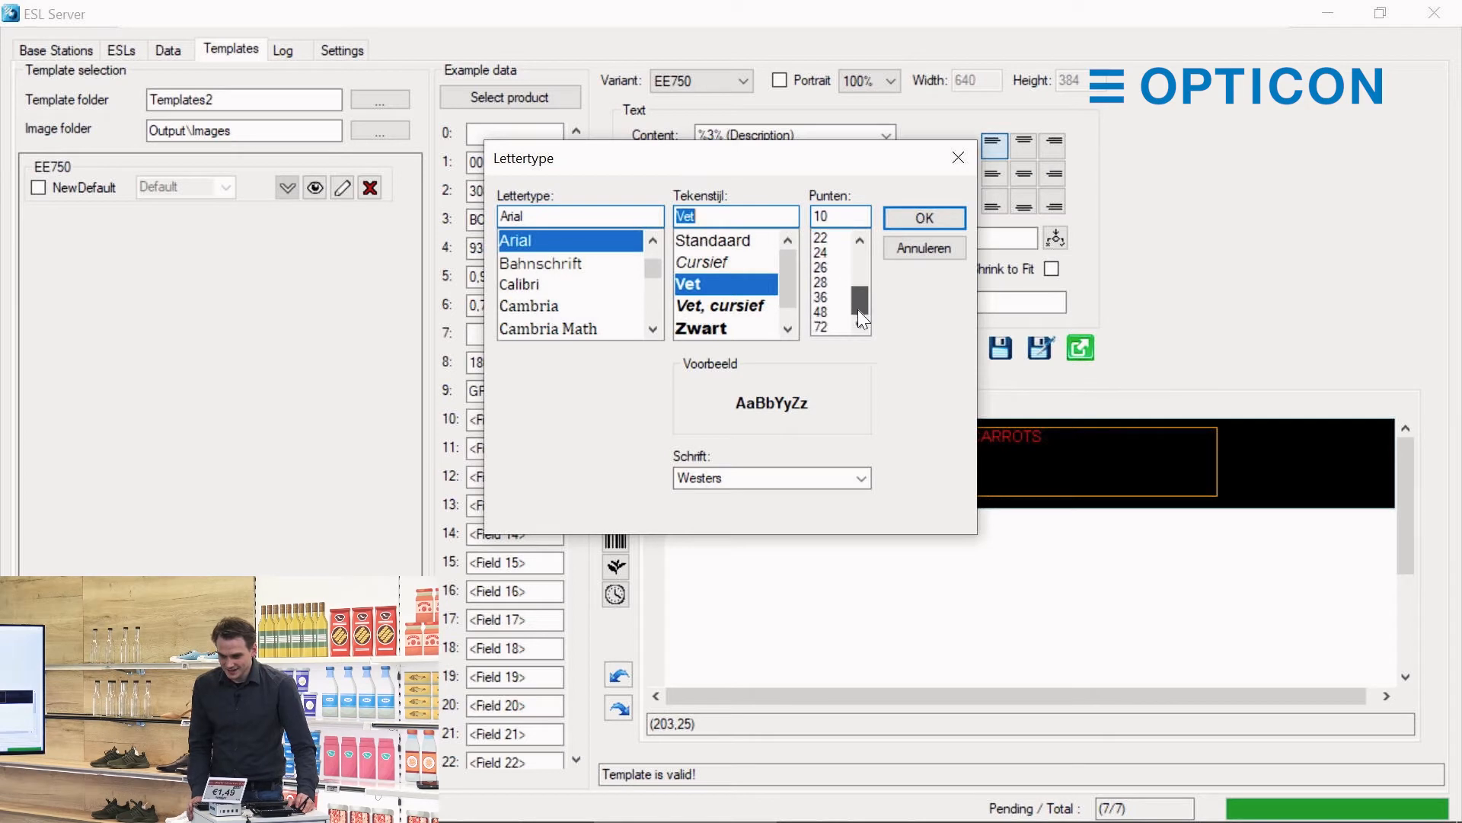
pyautogui.click(828, 326)
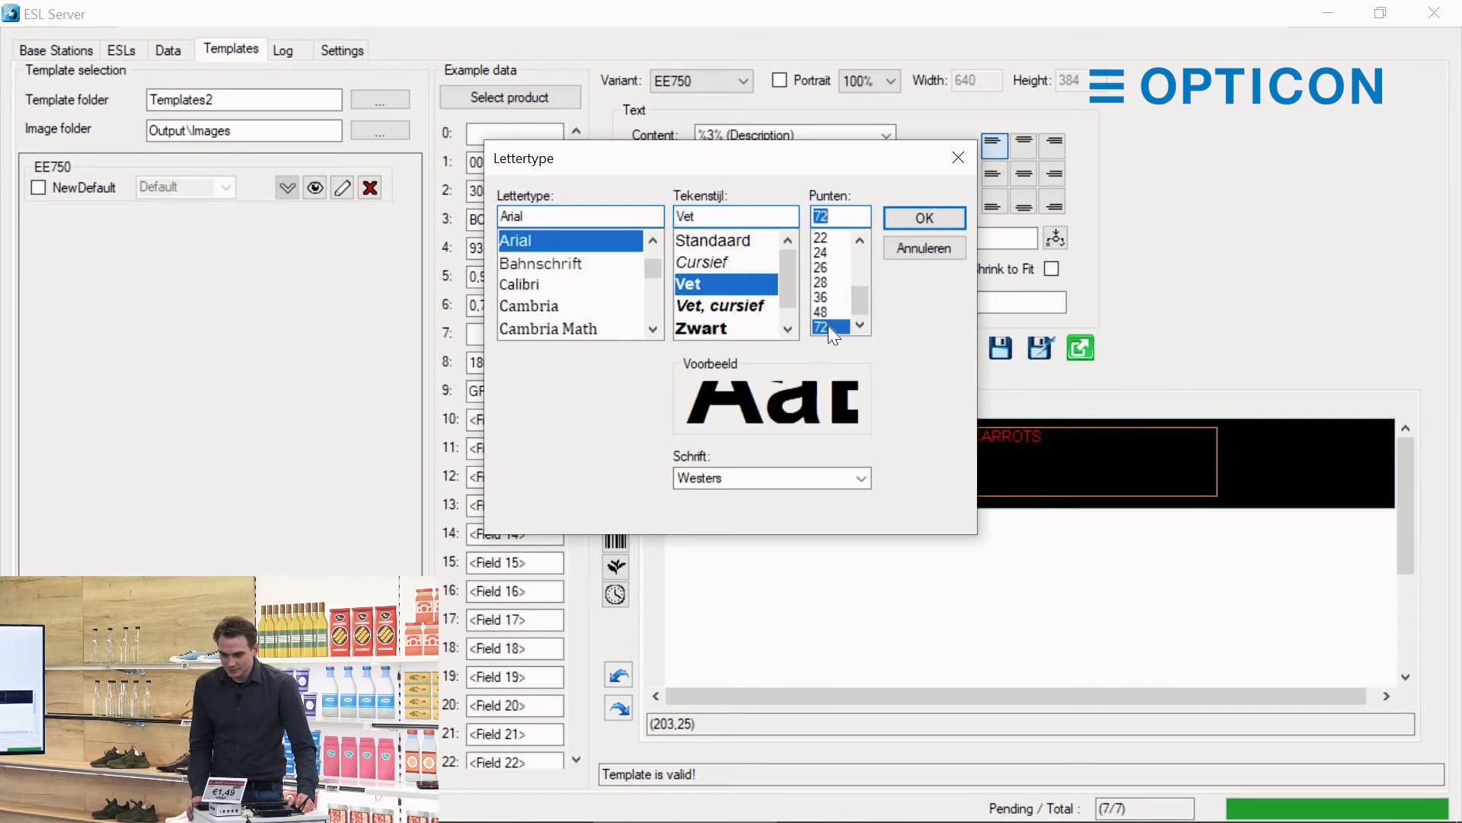
pyautogui.click(907, 215)
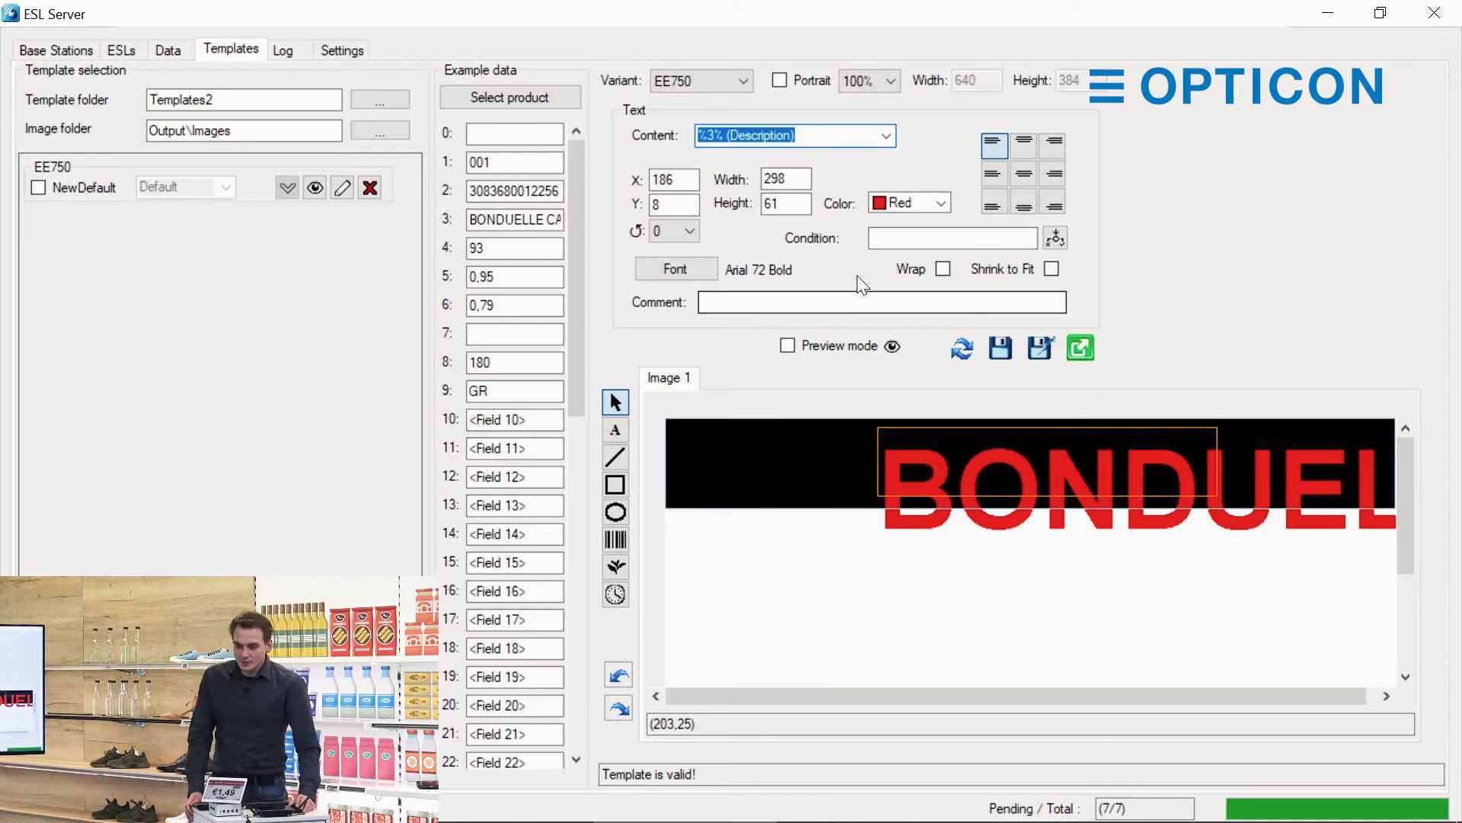
# Try wrapping the description text, turn Wrap back off, and enable Shrink to Fit instead.
pyautogui.click(945, 271)
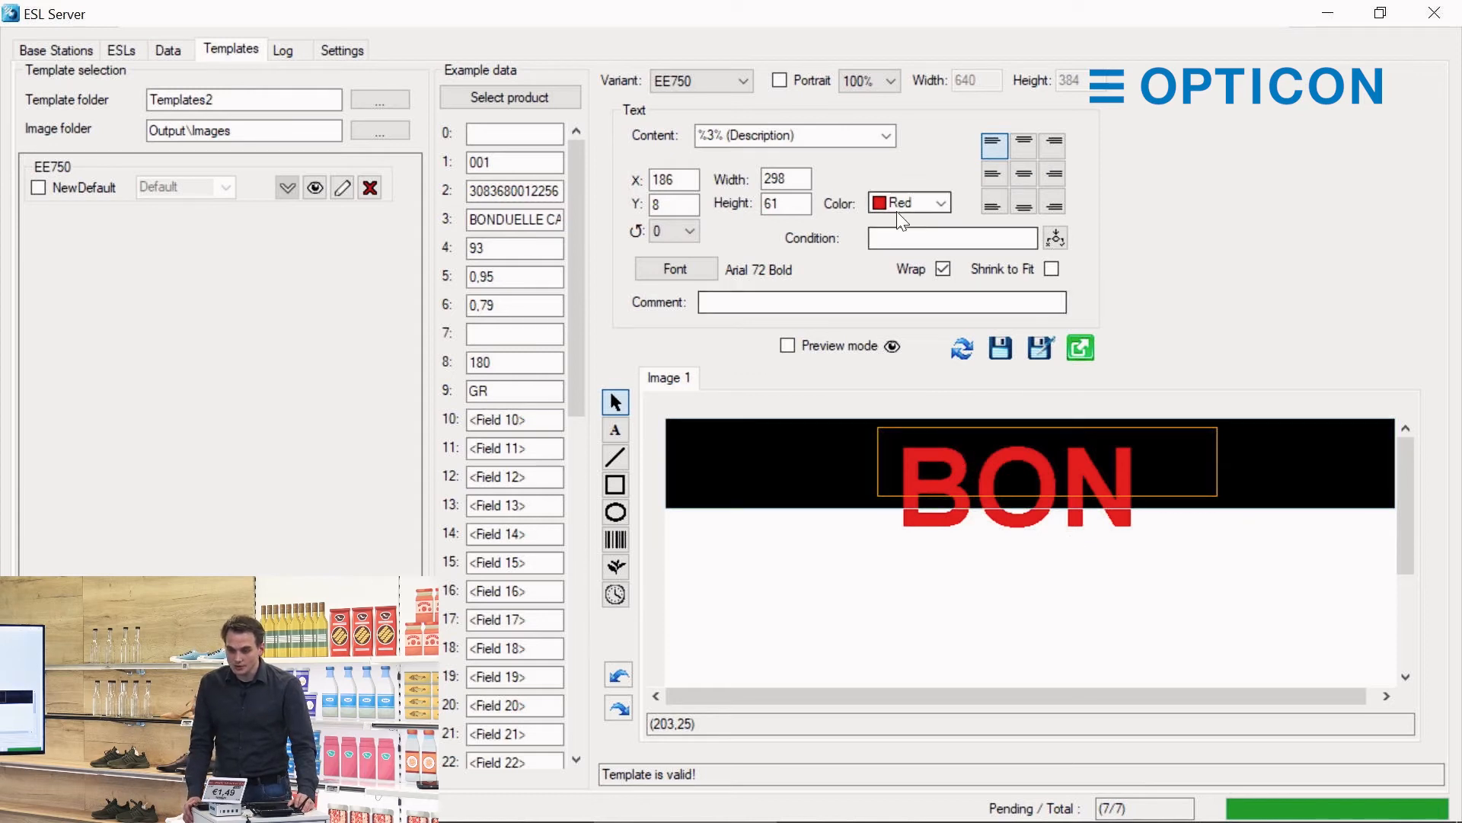
pyautogui.click(943, 268)
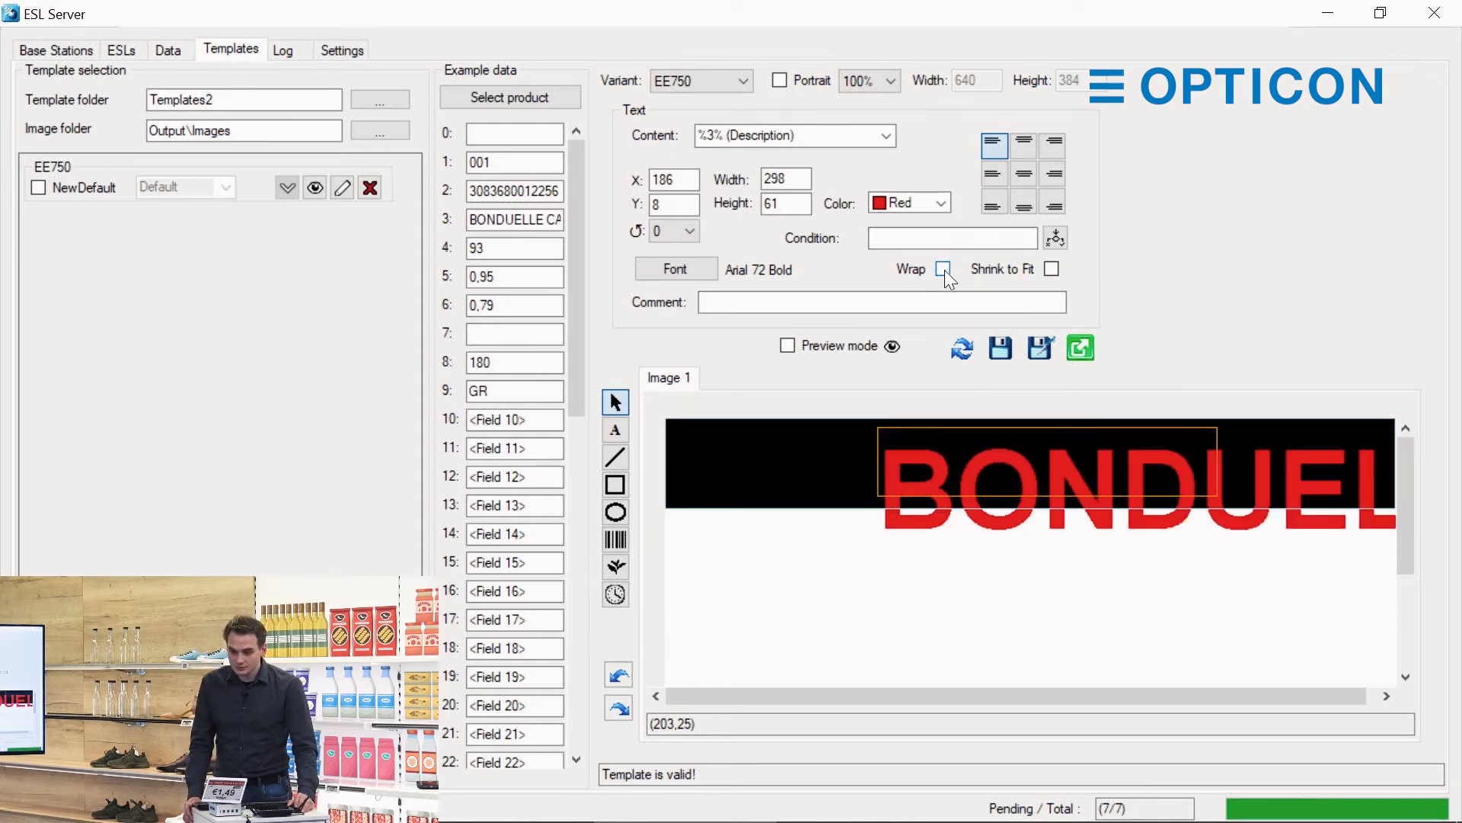
pyautogui.click(1051, 267)
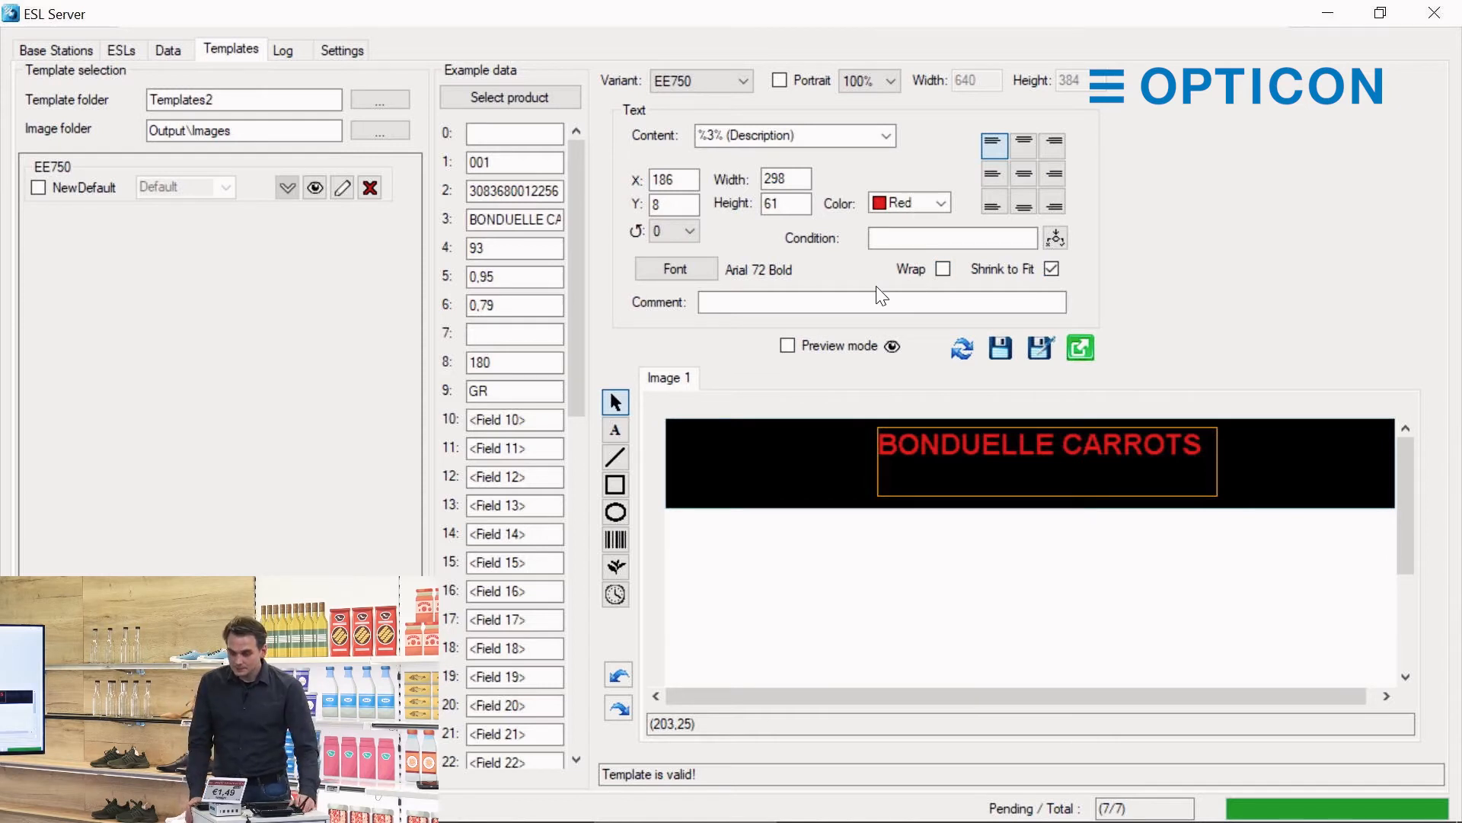
# Center the description text horizontally and vertically, and widen its box to about 609, starting at about X 21.
pyautogui.click(1025, 173)
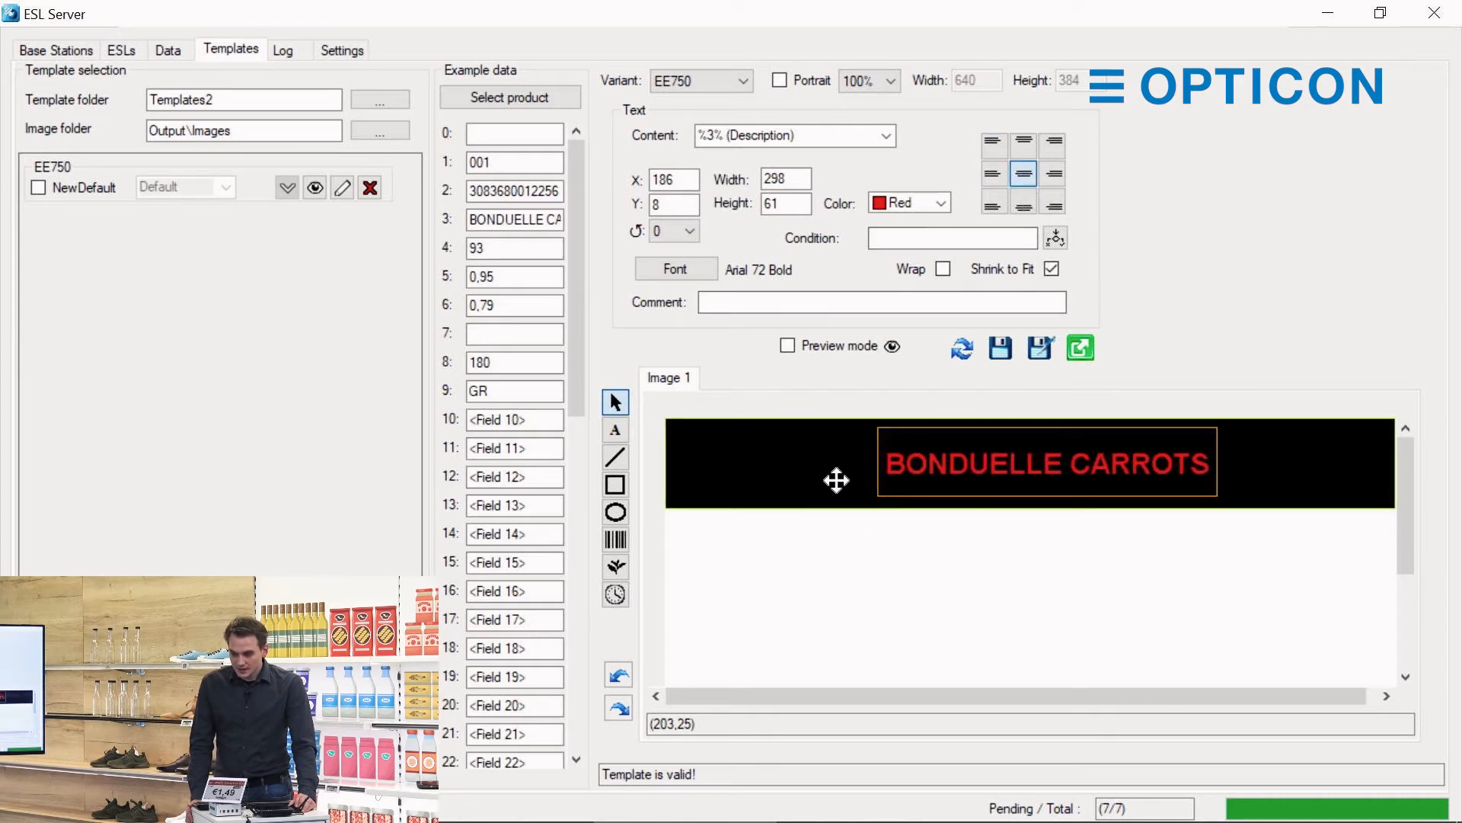
pyautogui.moveTo(878, 461); pyautogui.dragTo(689, 463)
pyautogui.moveTo(1211, 463); pyautogui.dragTo(1380, 461)
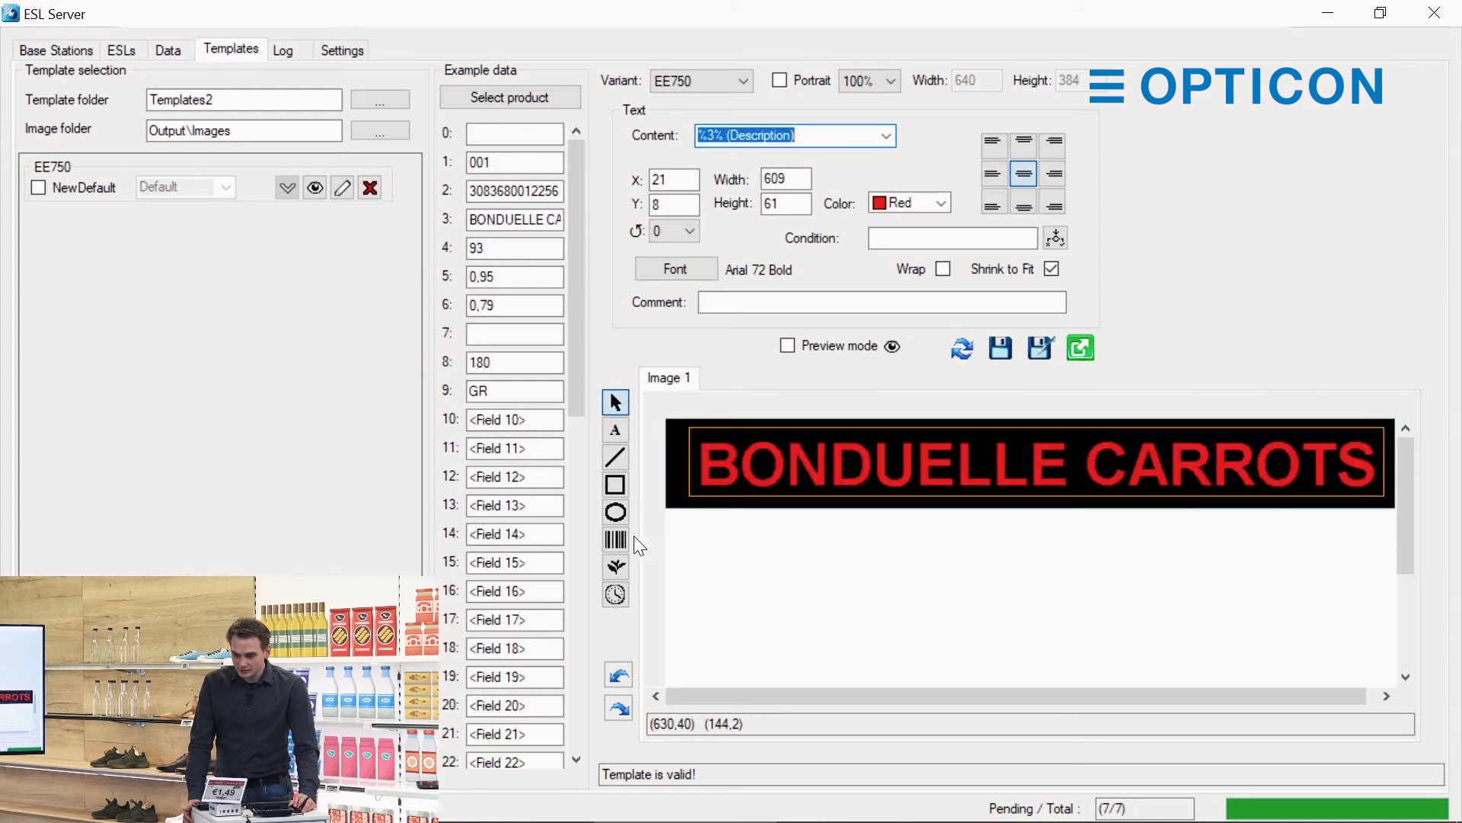
# Draw an ellipse in the empty area below the black rectangle, enlarged to about 420 by 221 at about X 160, Y 138.
pyautogui.moveTo(1405, 537); pyautogui.dragTo(1417, 611)
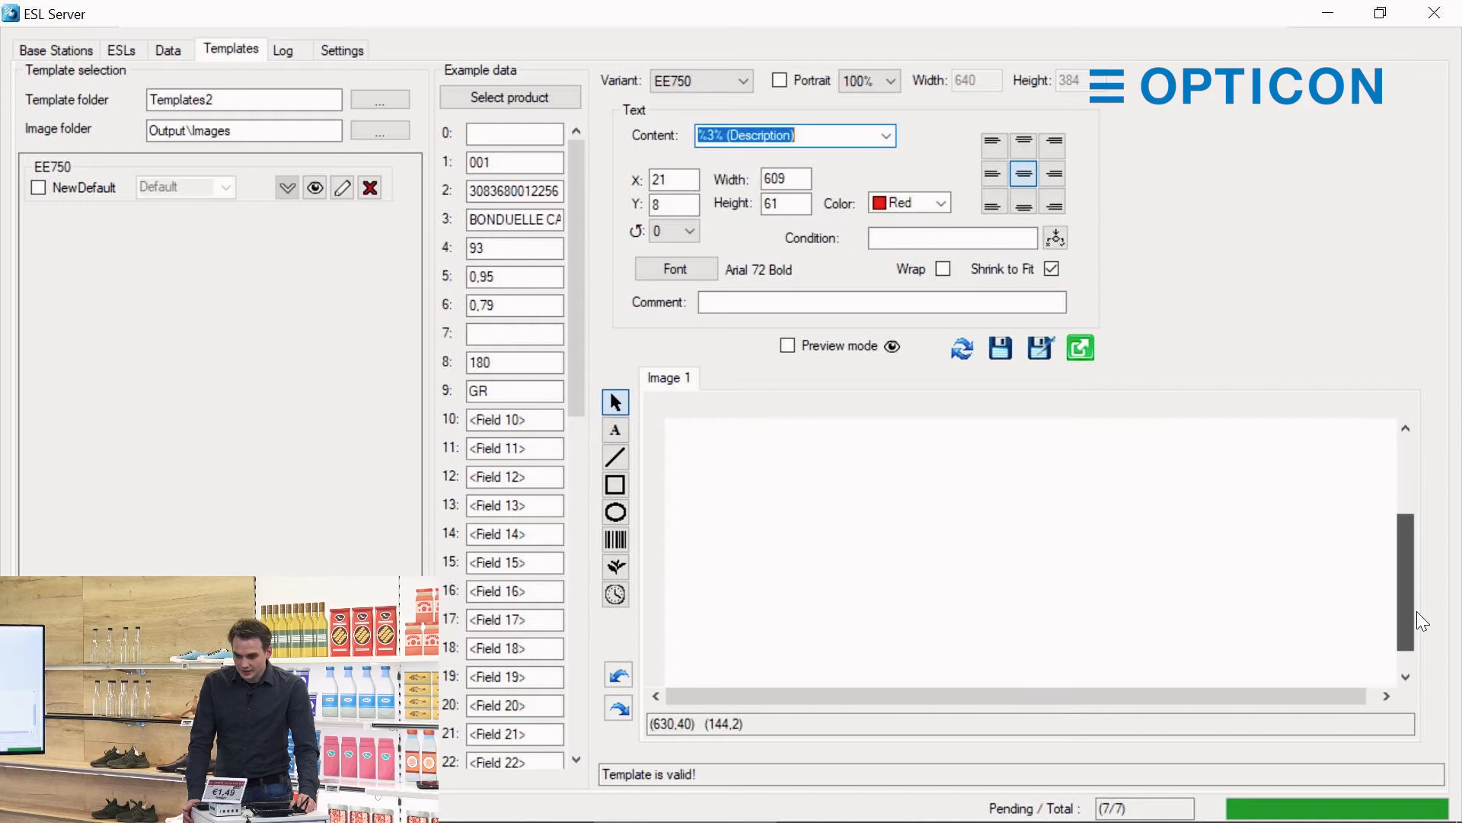
pyautogui.click(616, 510)
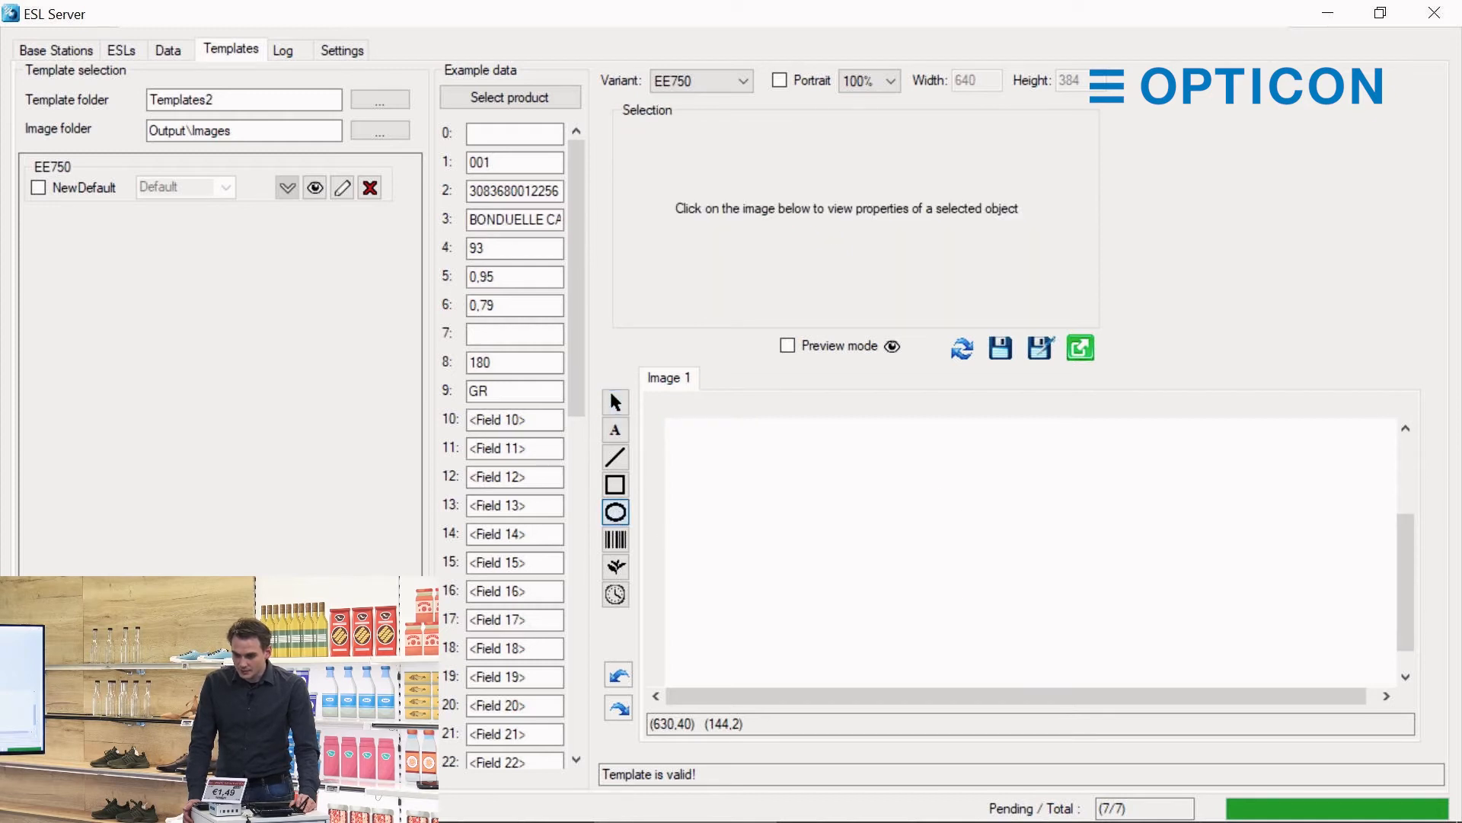
pyautogui.moveTo(918, 463); pyautogui.dragTo(1267, 630)
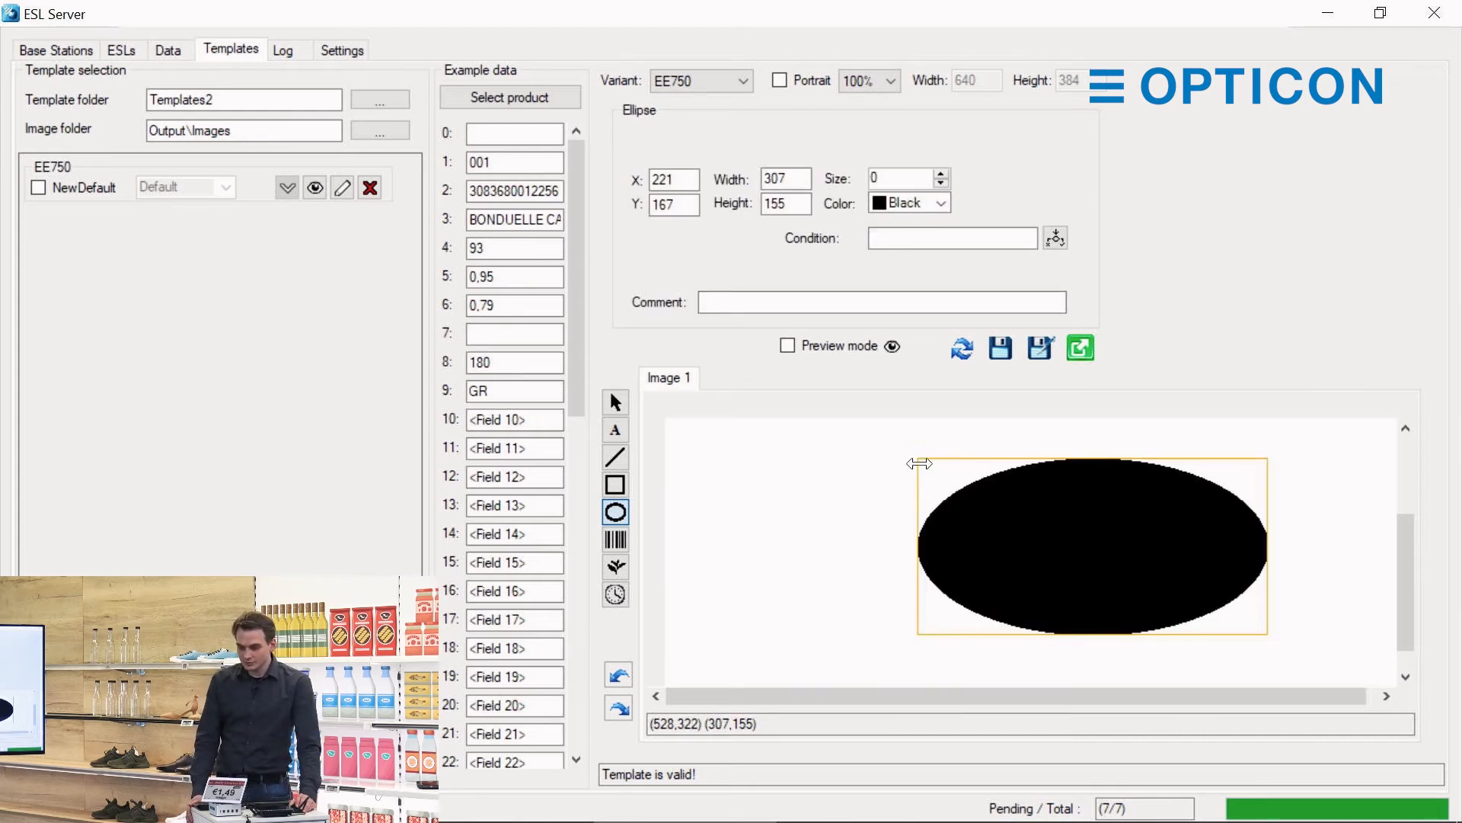
pyautogui.moveTo(916, 457); pyautogui.dragTo(849, 425)
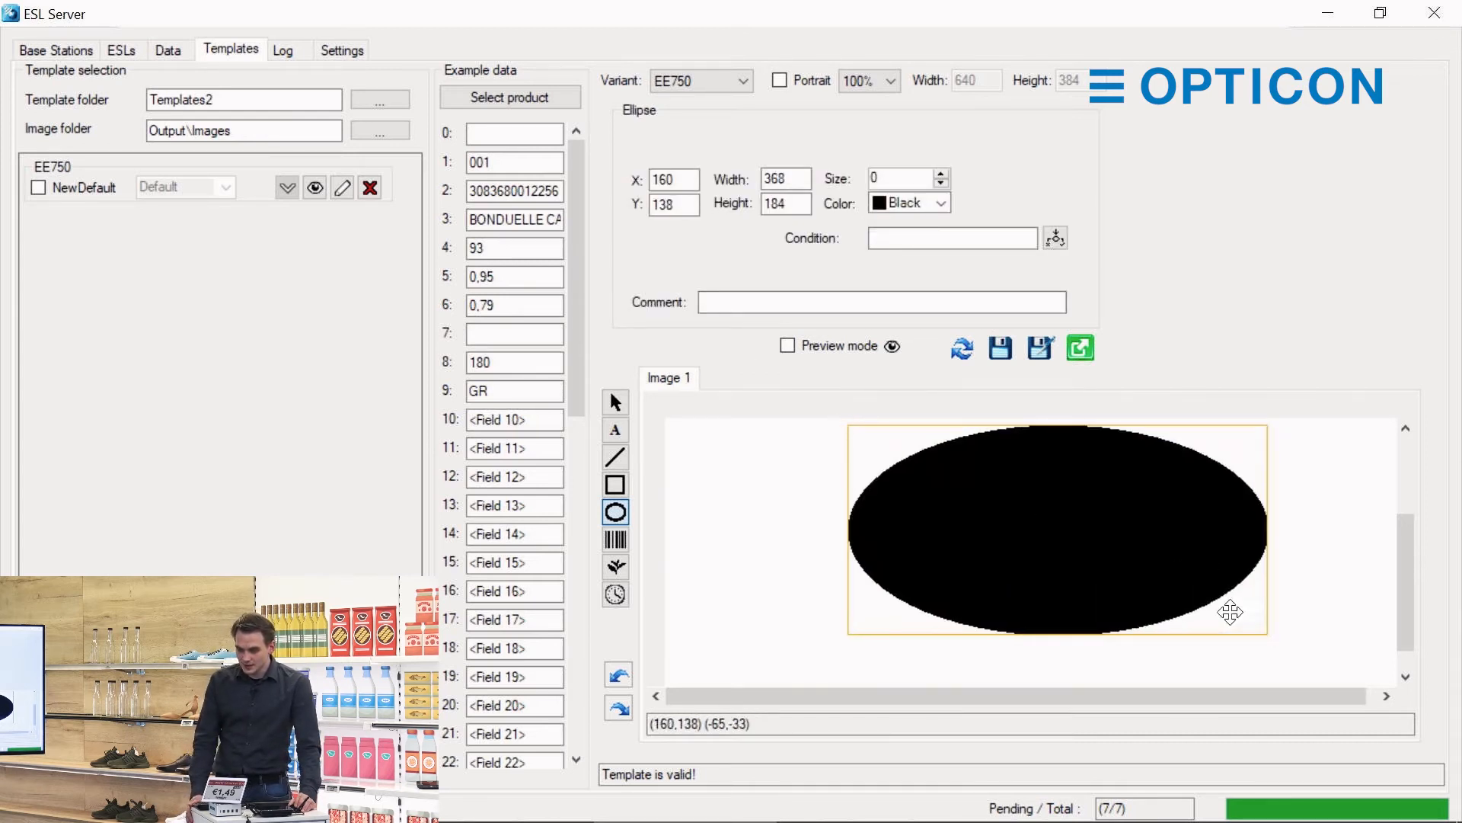
pyautogui.moveTo(1262, 634); pyautogui.dragTo(1324, 676)
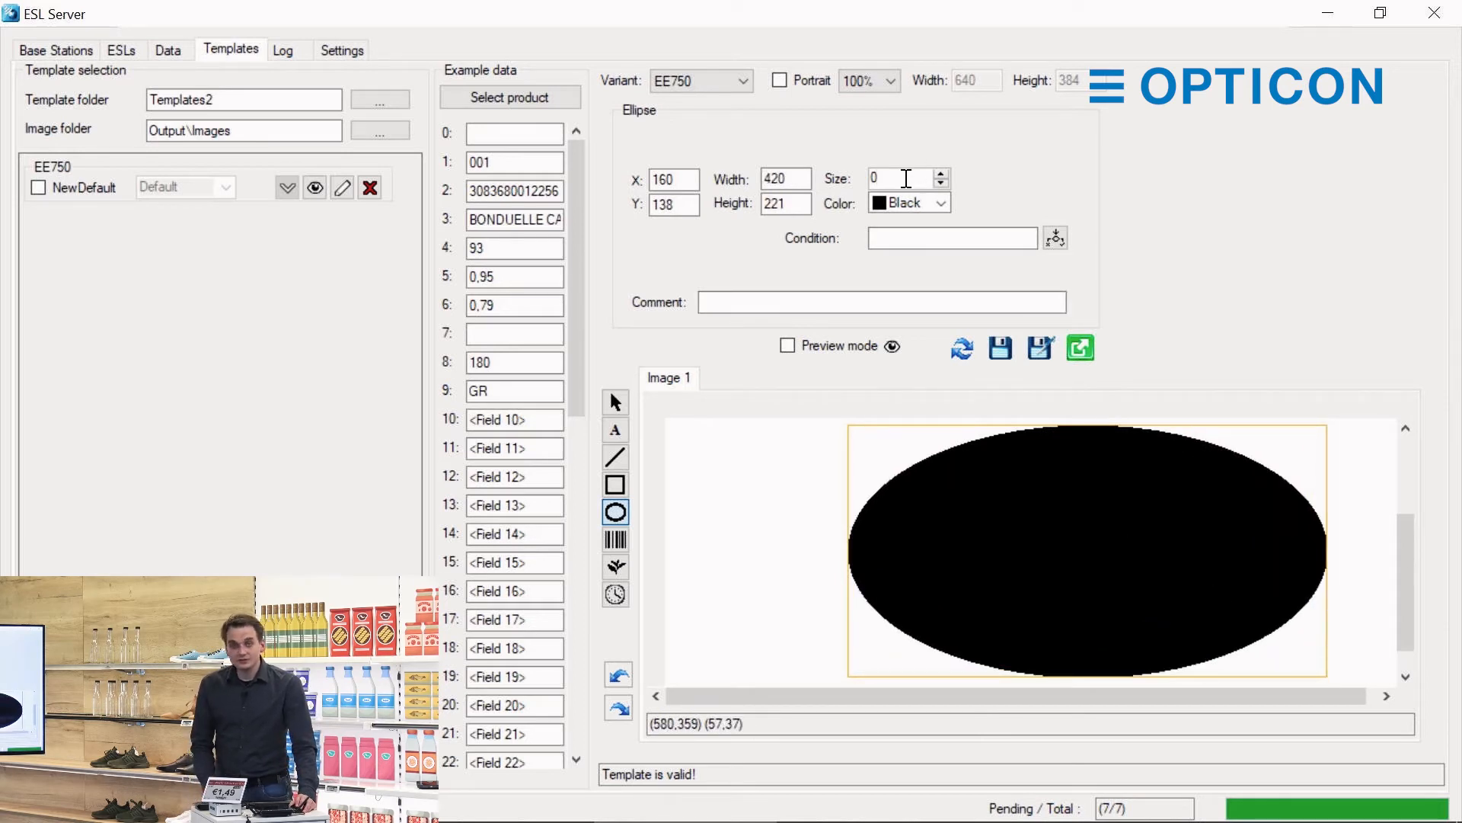
# Turn the ellipse into a black outline, trying sizes 1 and 6 before reducing the size to 5.
pyautogui.press('BackSpace')
pyautogui.write('1')
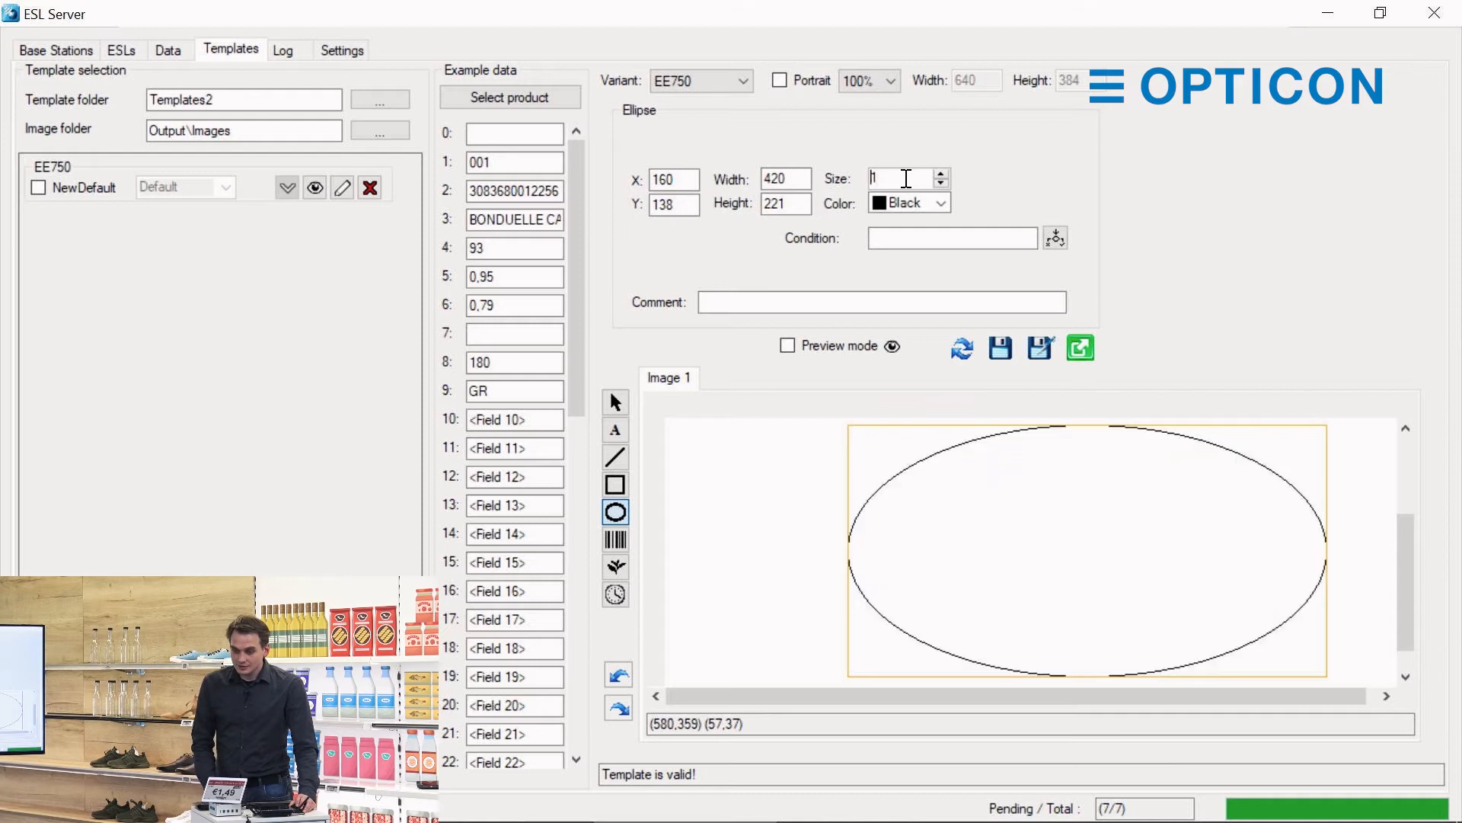
pyautogui.press('Up')
pyautogui.press('Up')
pyautogui.press('Up')
pyautogui.press('Up')
pyautogui.press('Up')
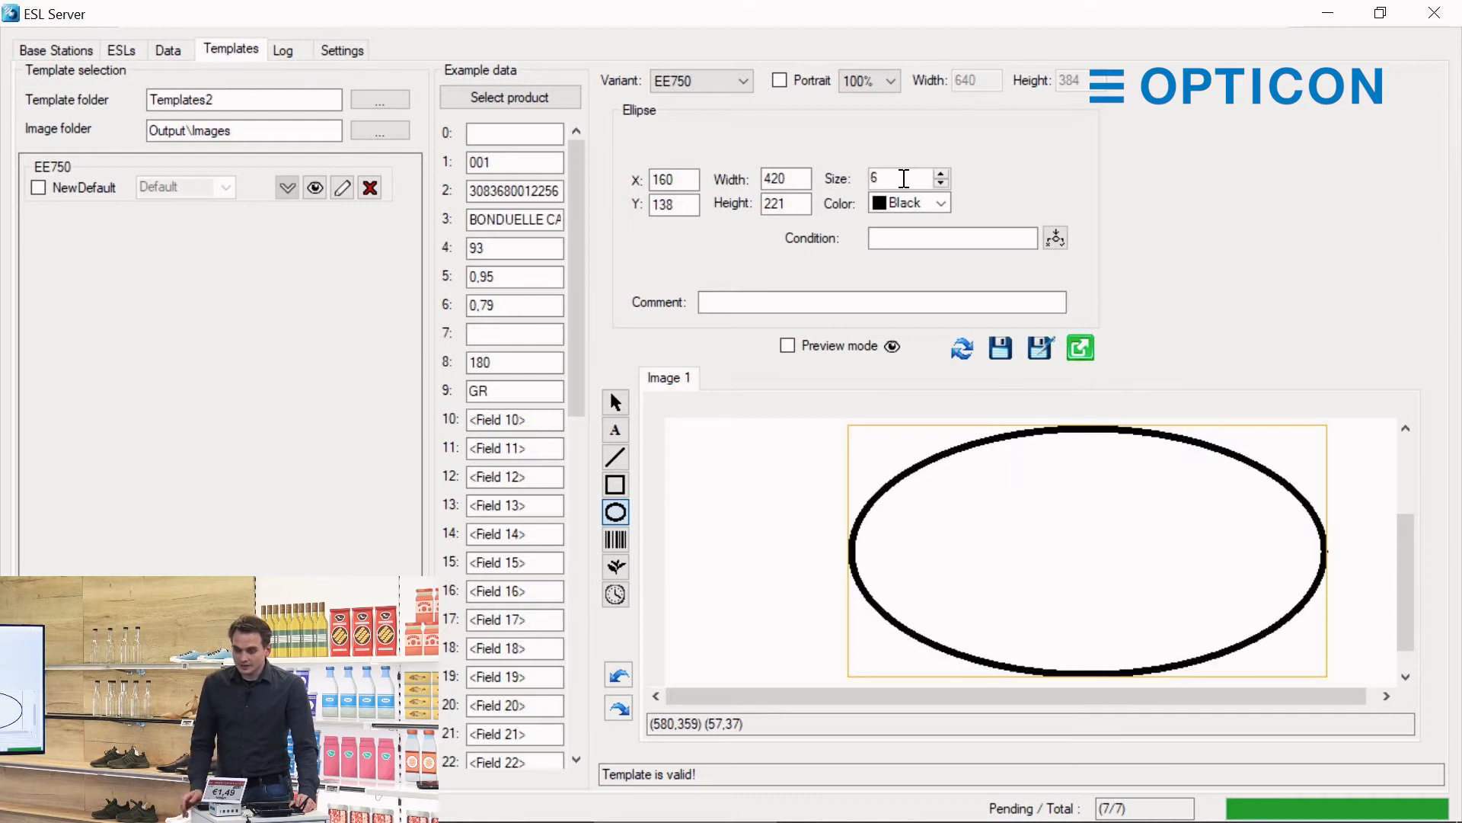
pyautogui.press('Down')
pyautogui.press('Down')
pyautogui.press('Down')
pyautogui.press('Down')
pyautogui.press('Down')
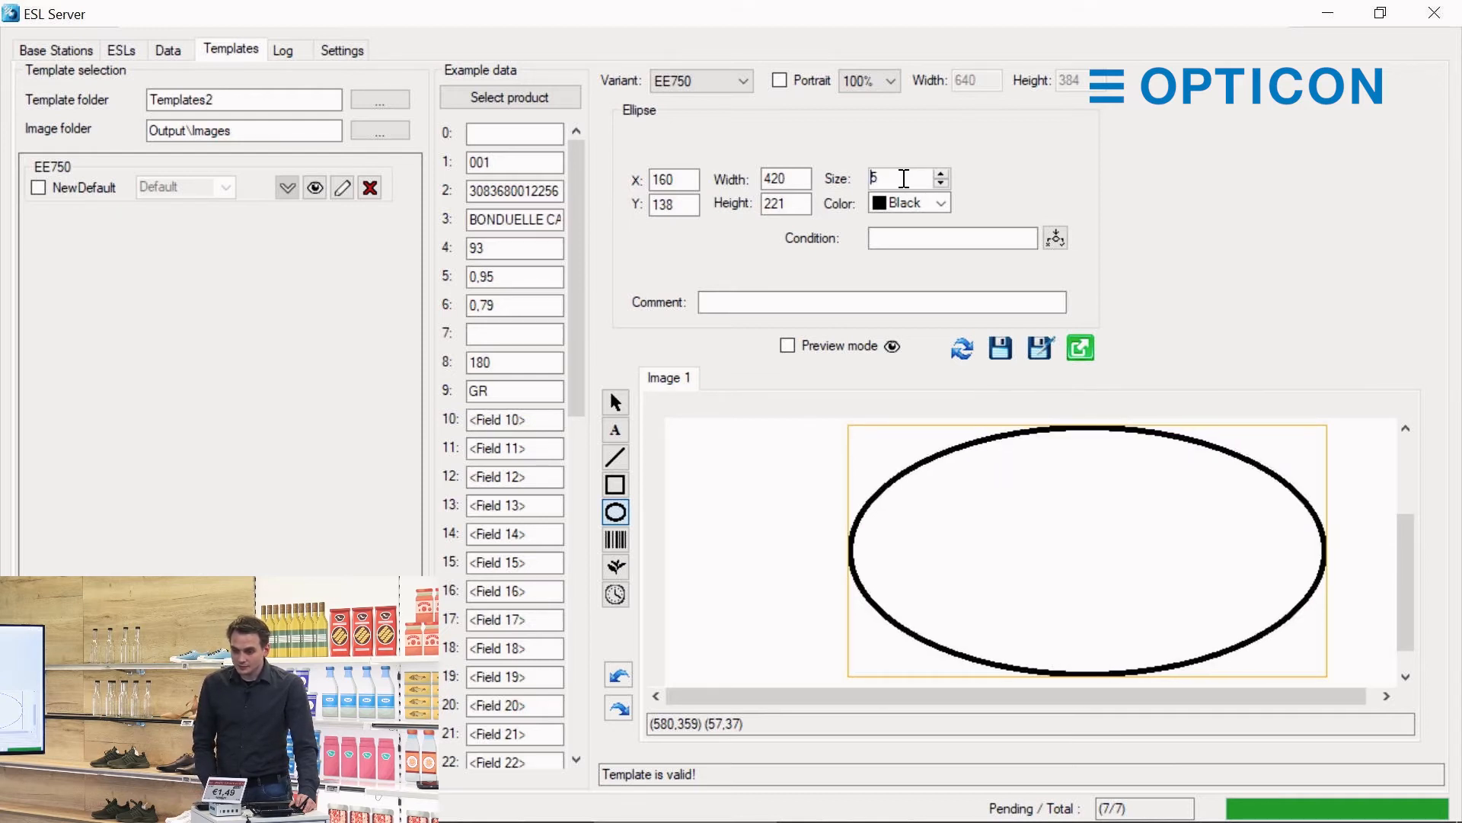
# Fill the ellipse by reducing its size to 0 and set its color to Red.
pyautogui.press('Down')
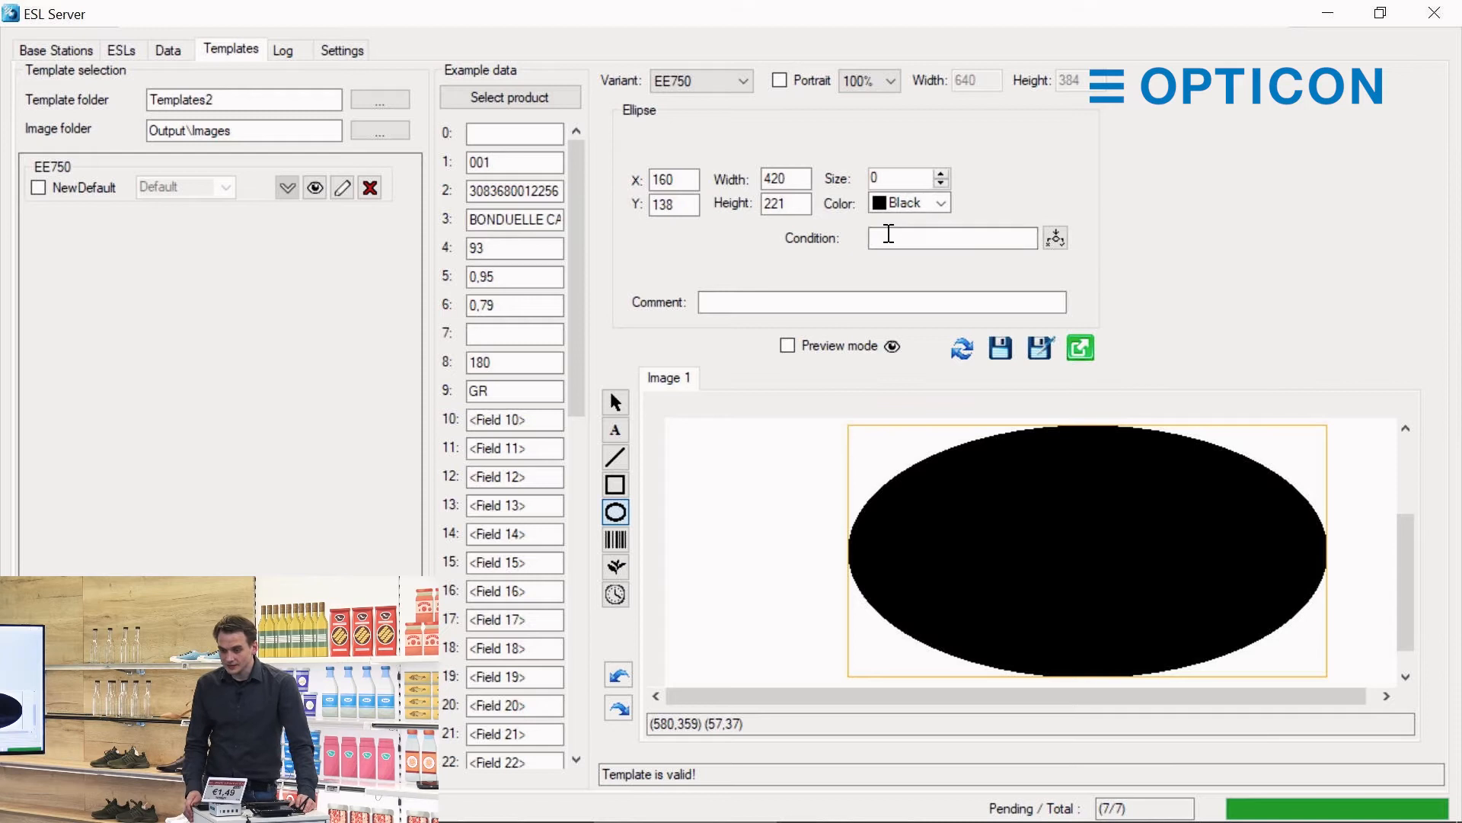
pyautogui.click(942, 203)
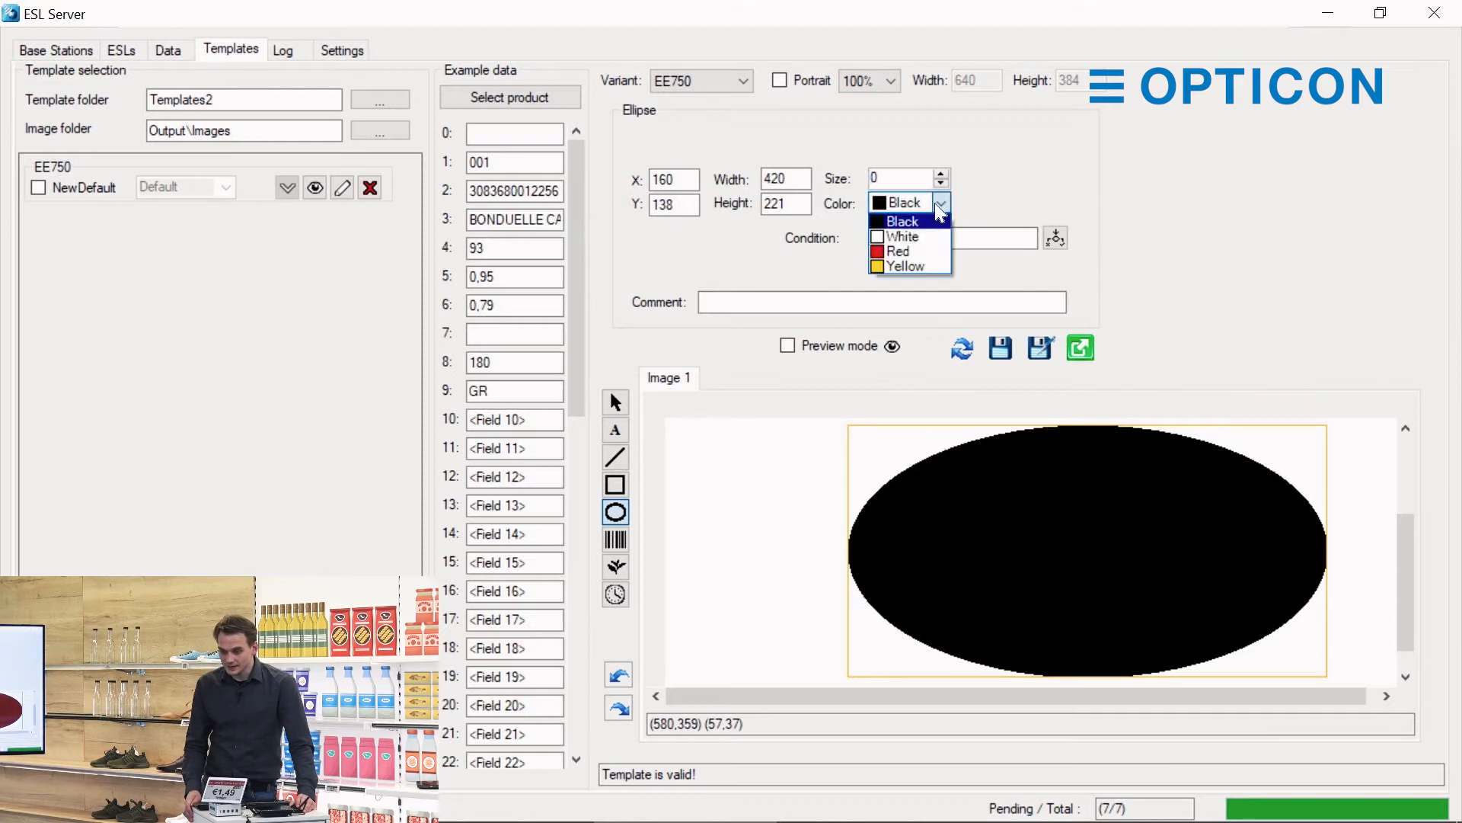
pyautogui.click(911, 248)
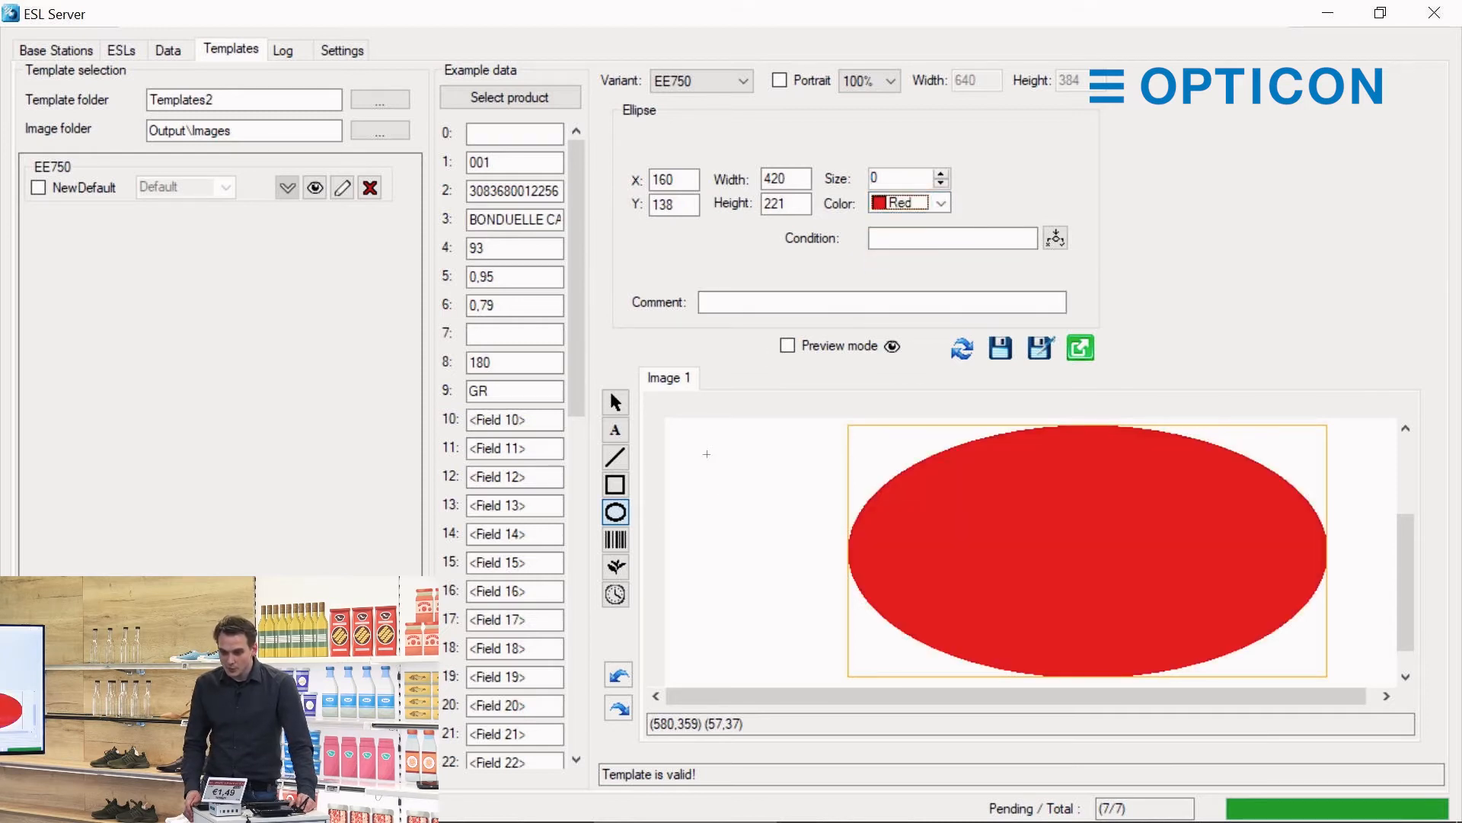
# Add a white text box about 312 by 168 at about X 223, Y 165 over the ellipse, with %6% (SellPrice) as content.
pyautogui.click(614, 431)
pyautogui.moveTo(921, 456); pyautogui.dragTo(1276, 646)
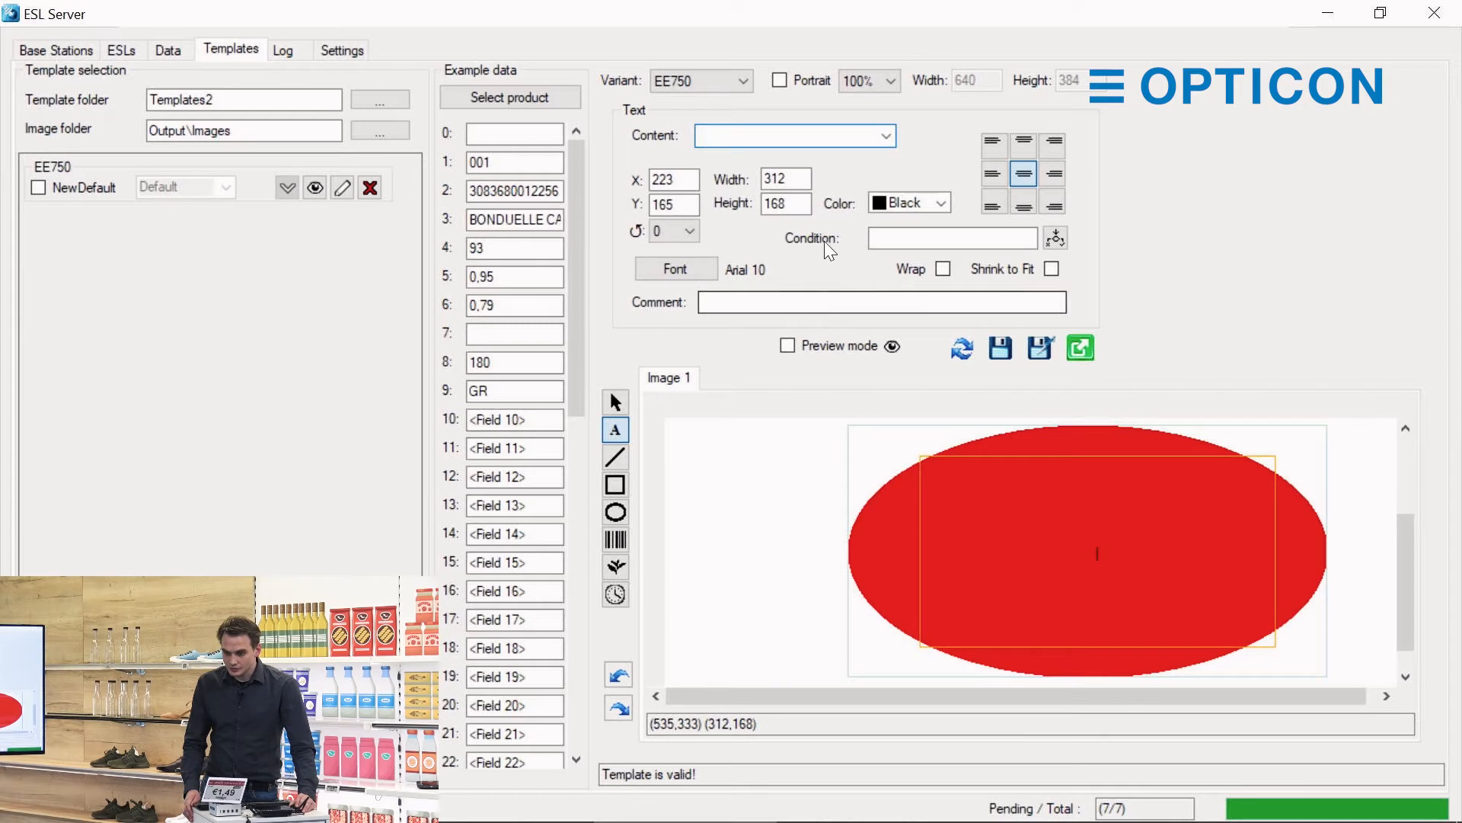
pyautogui.click(940, 202)
pyautogui.click(903, 229)
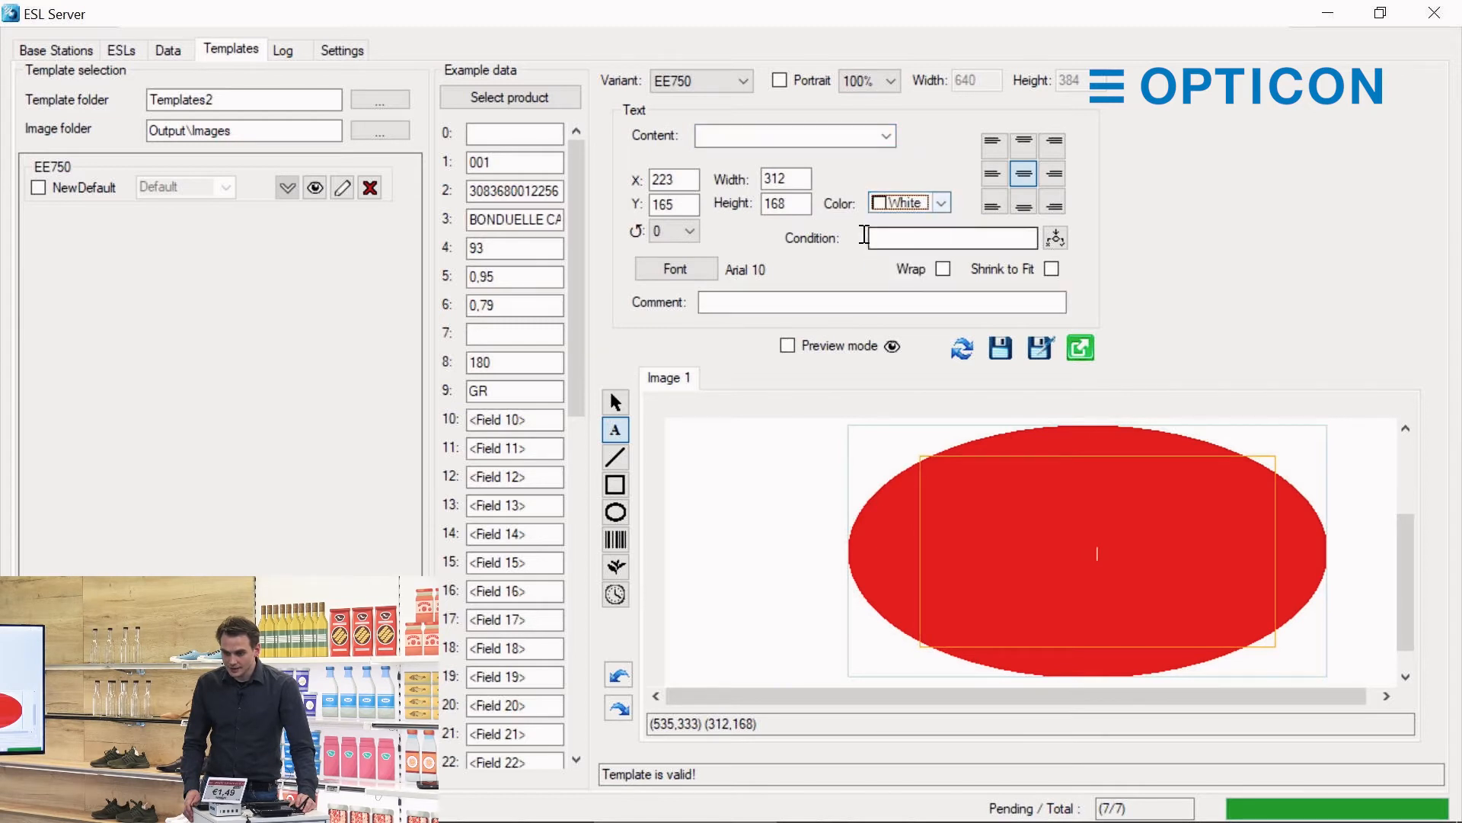
pyautogui.click(885, 135)
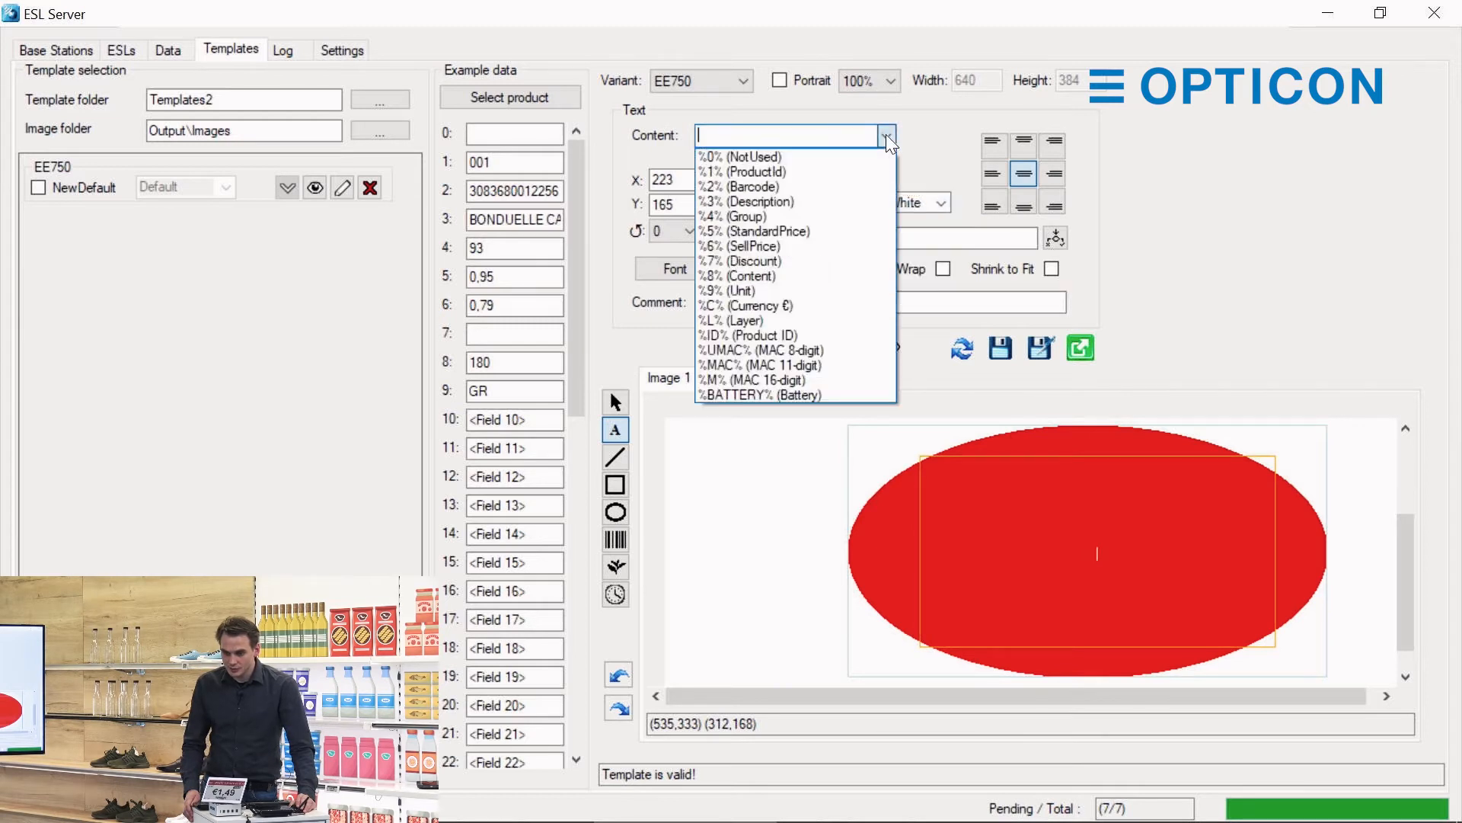
pyautogui.click(753, 244)
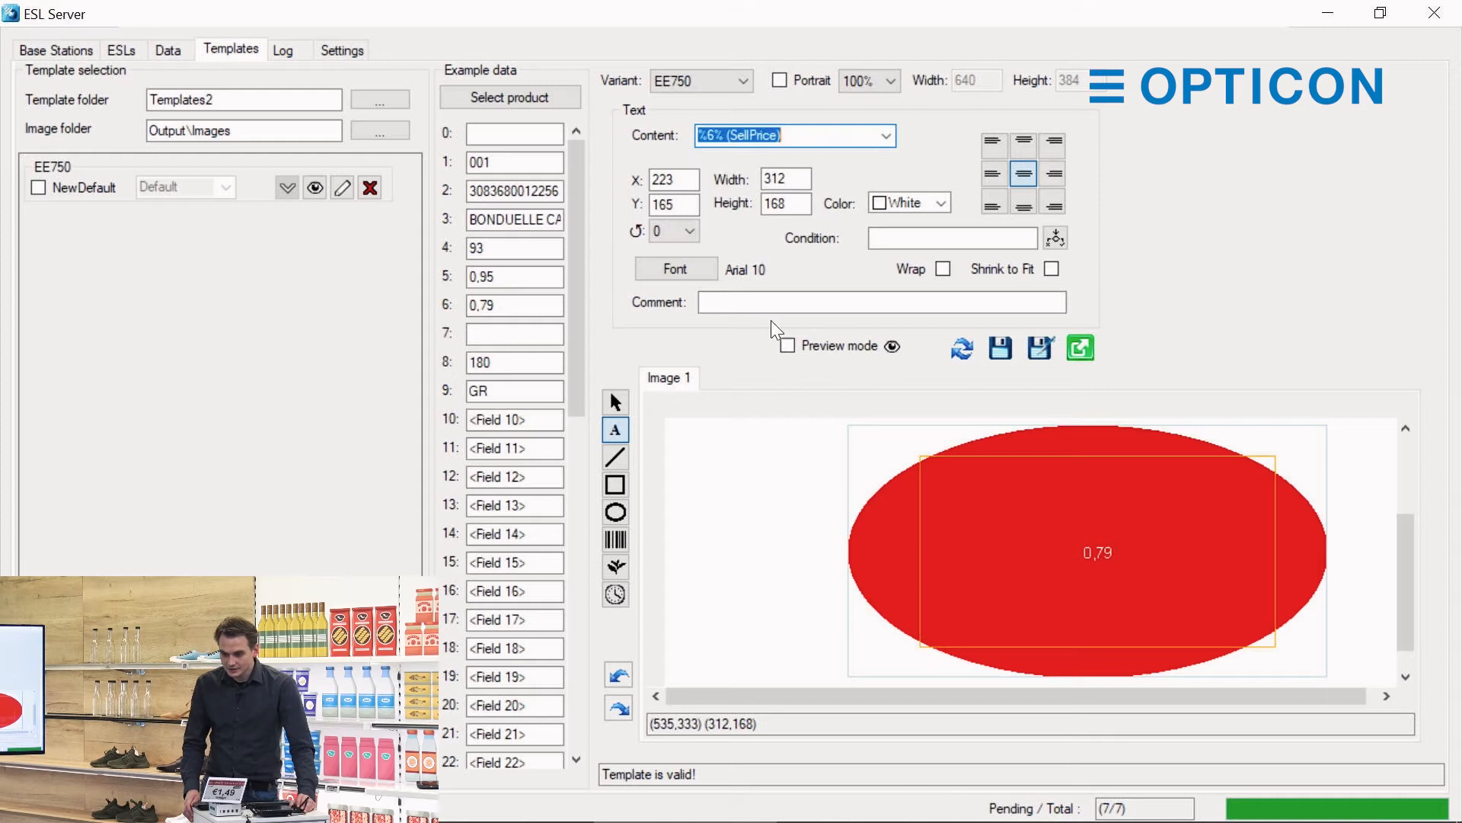
# Set the sell price text's font to Arial 72.
pyautogui.click(676, 268)
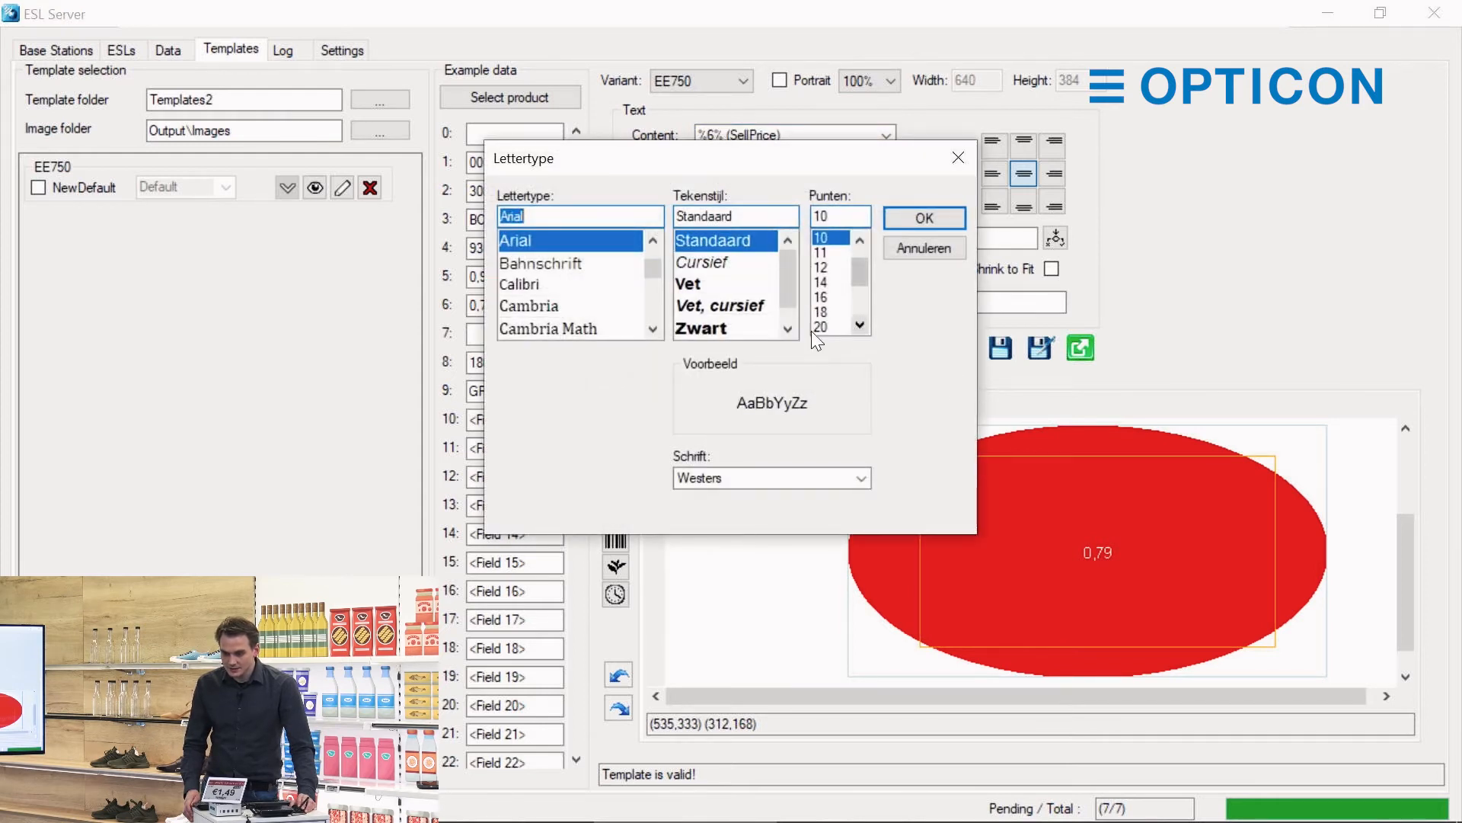
pyautogui.moveTo(862, 264); pyautogui.dragTo(859, 309)
pyautogui.click(831, 327)
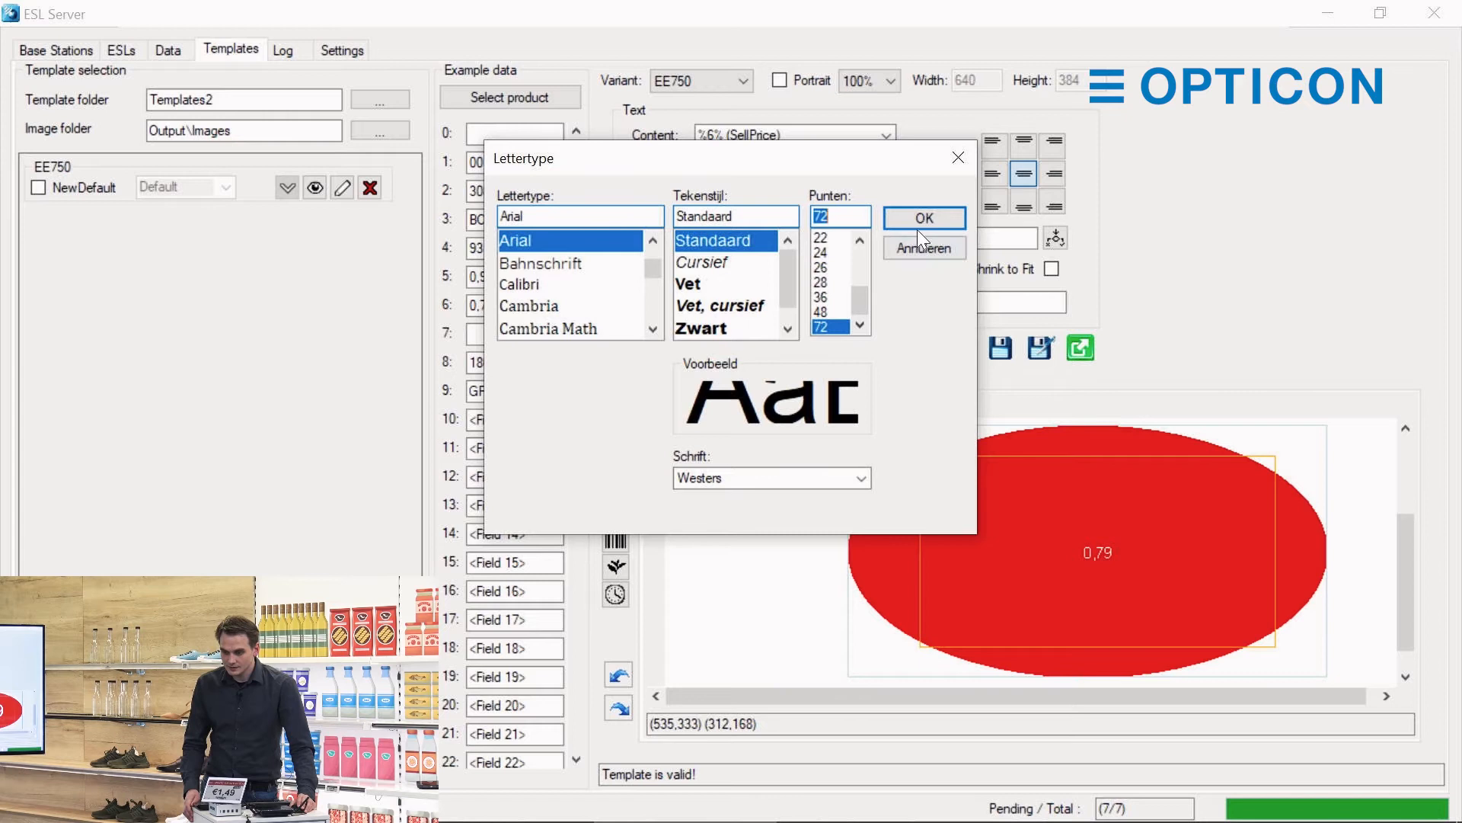
pyautogui.click(925, 218)
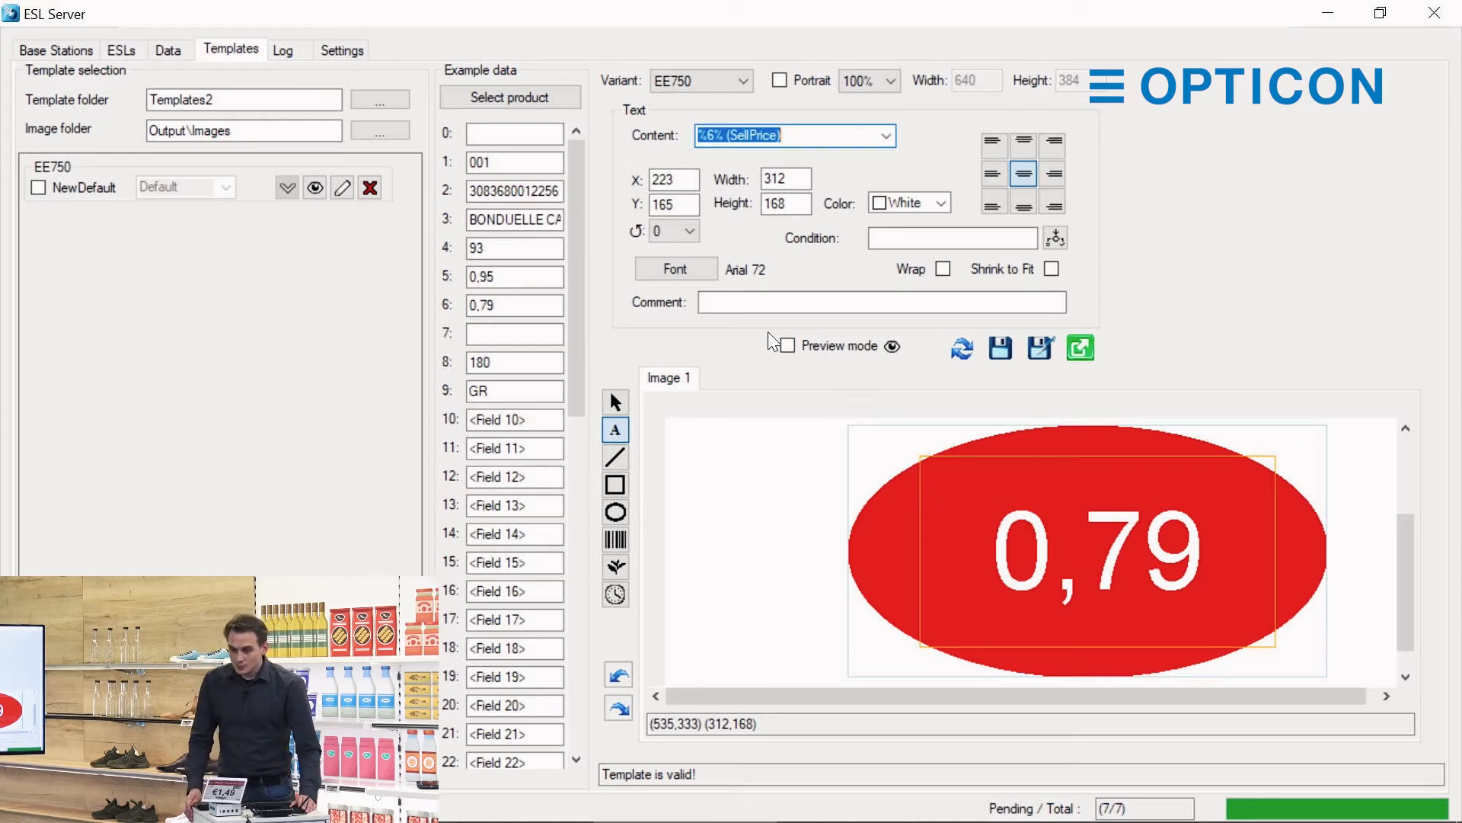
# Try %C% (Currency €) as the ellipse text's content and switch back to %6% (SellPrice).
pyautogui.click(886, 137)
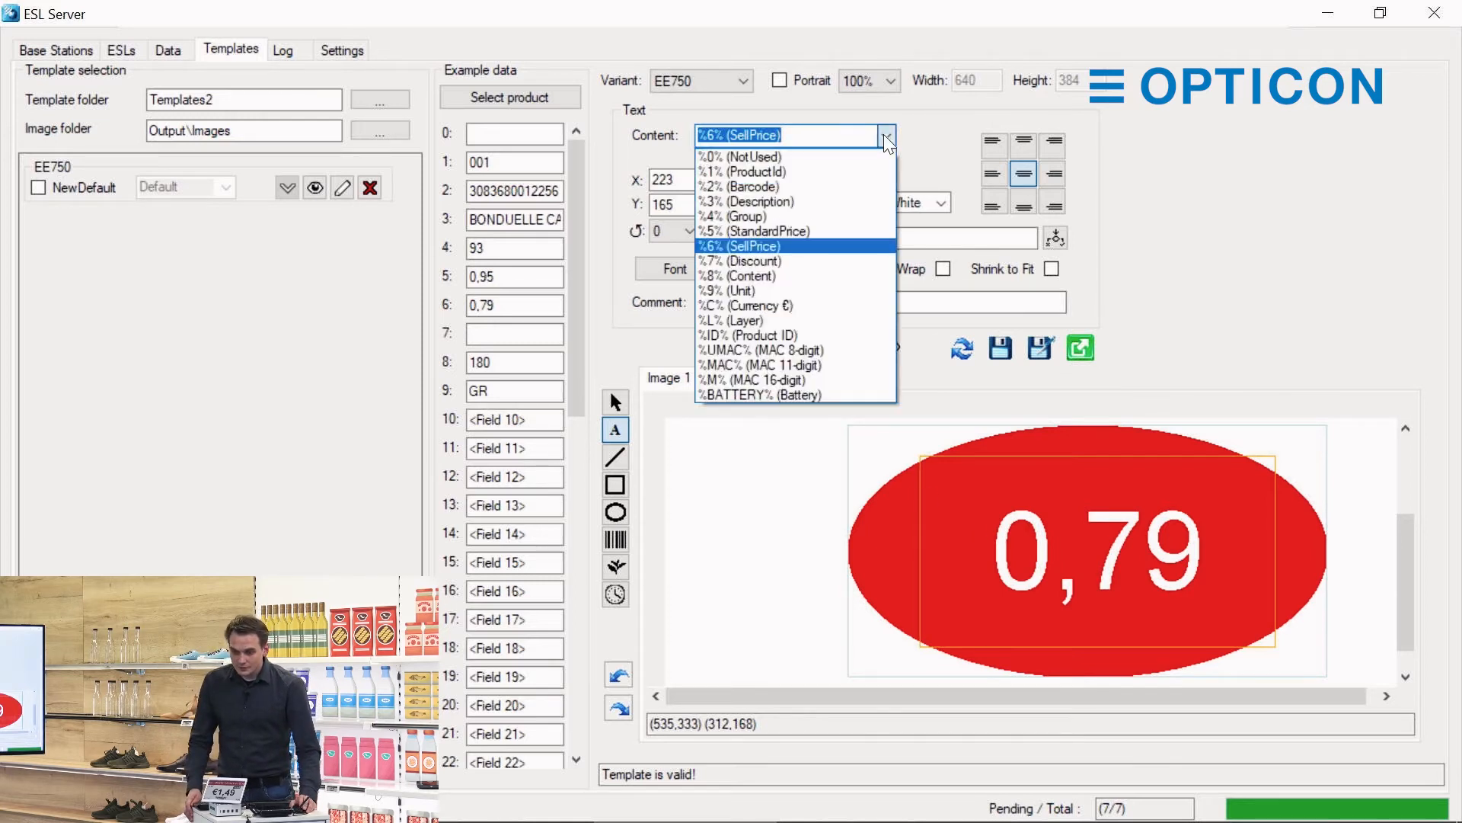
pyautogui.click(711, 306)
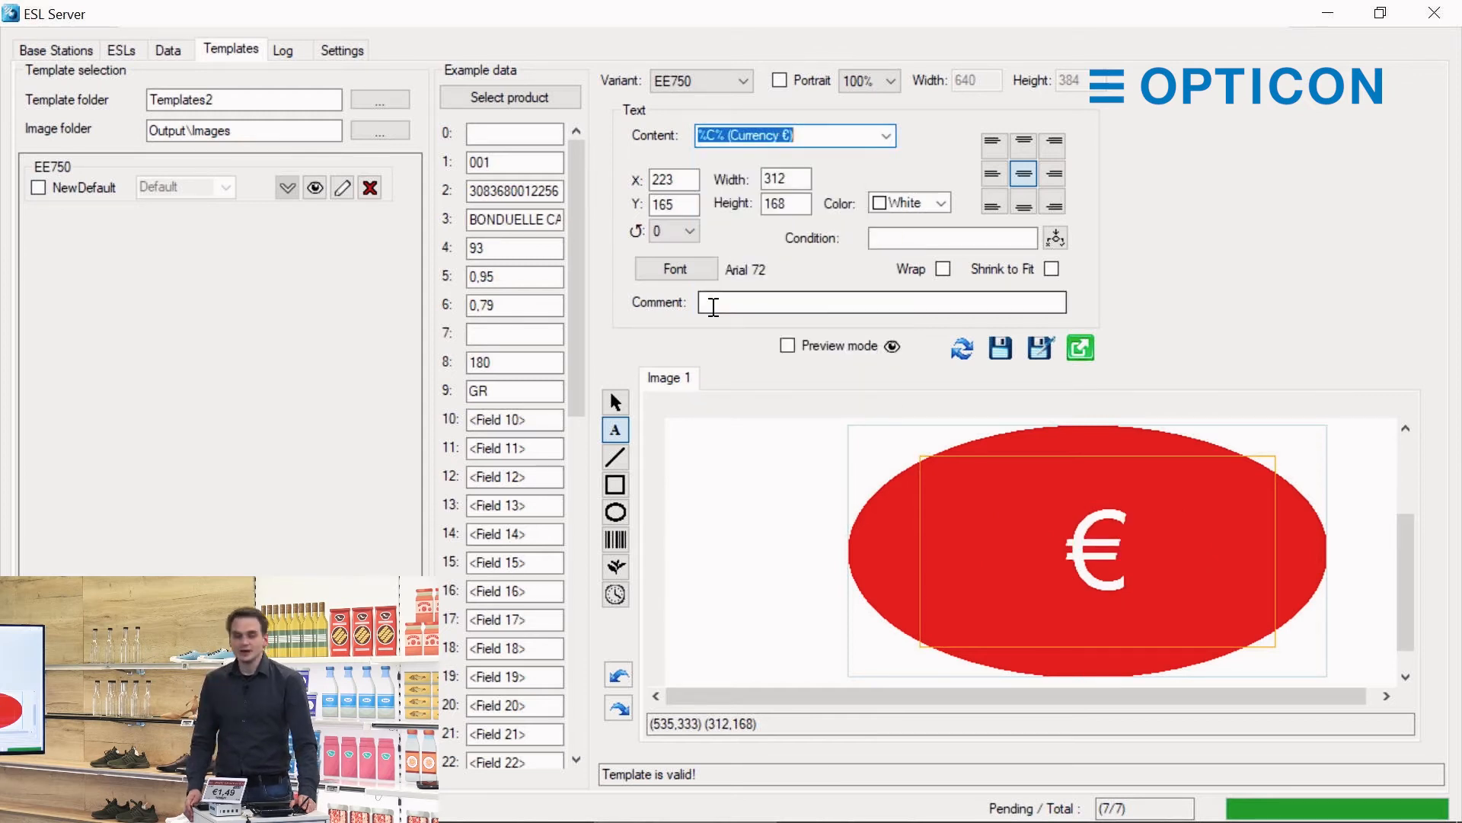
pyautogui.click(885, 135)
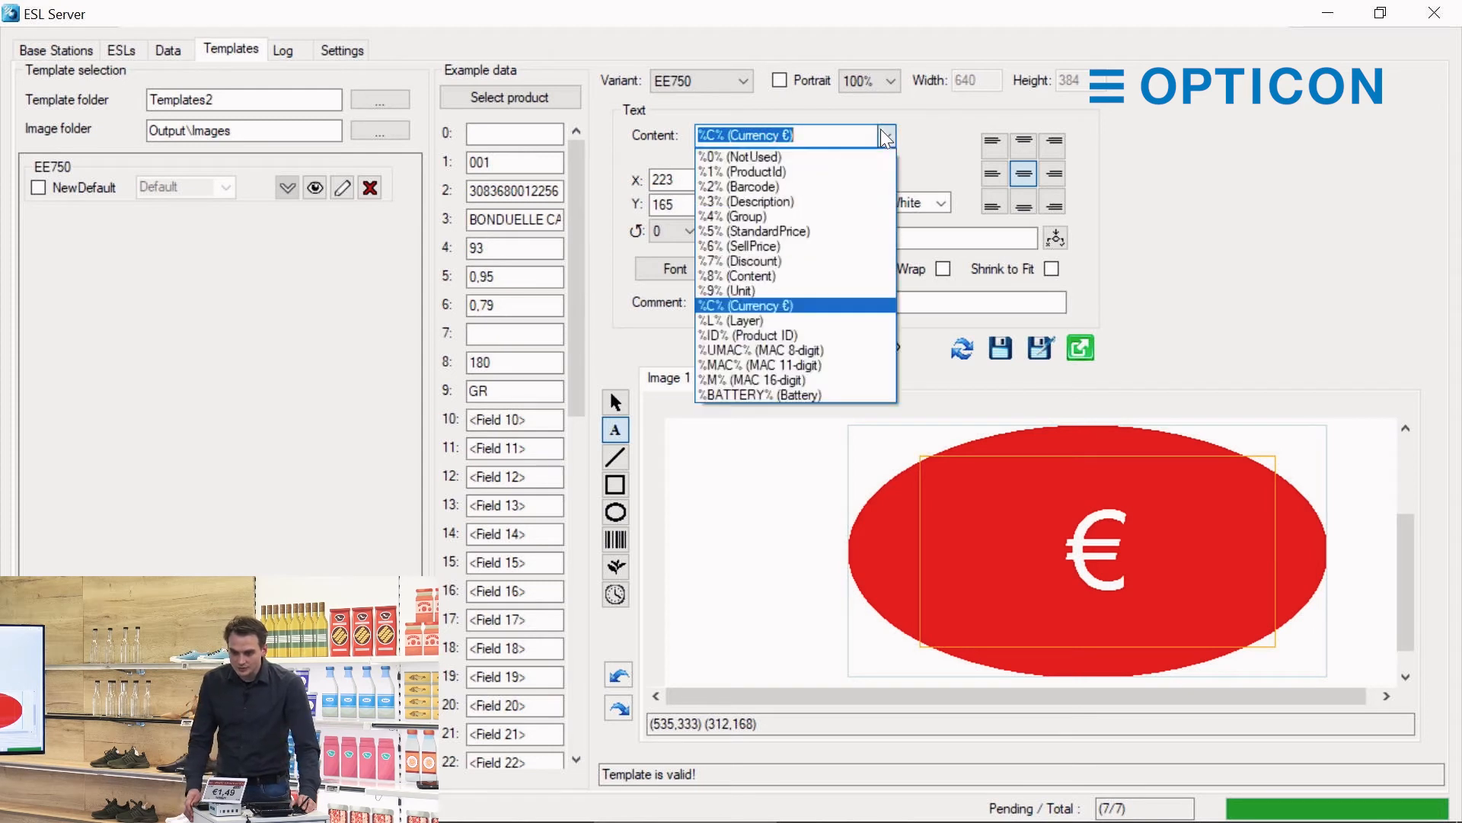
pyautogui.click(802, 244)
# Trim the price text's content to the code %6% and insert the currency code in front, giving %C%%6%.
pyautogui.moveTo(794, 141); pyautogui.dragTo(727, 145)
pyautogui.press('Delete')
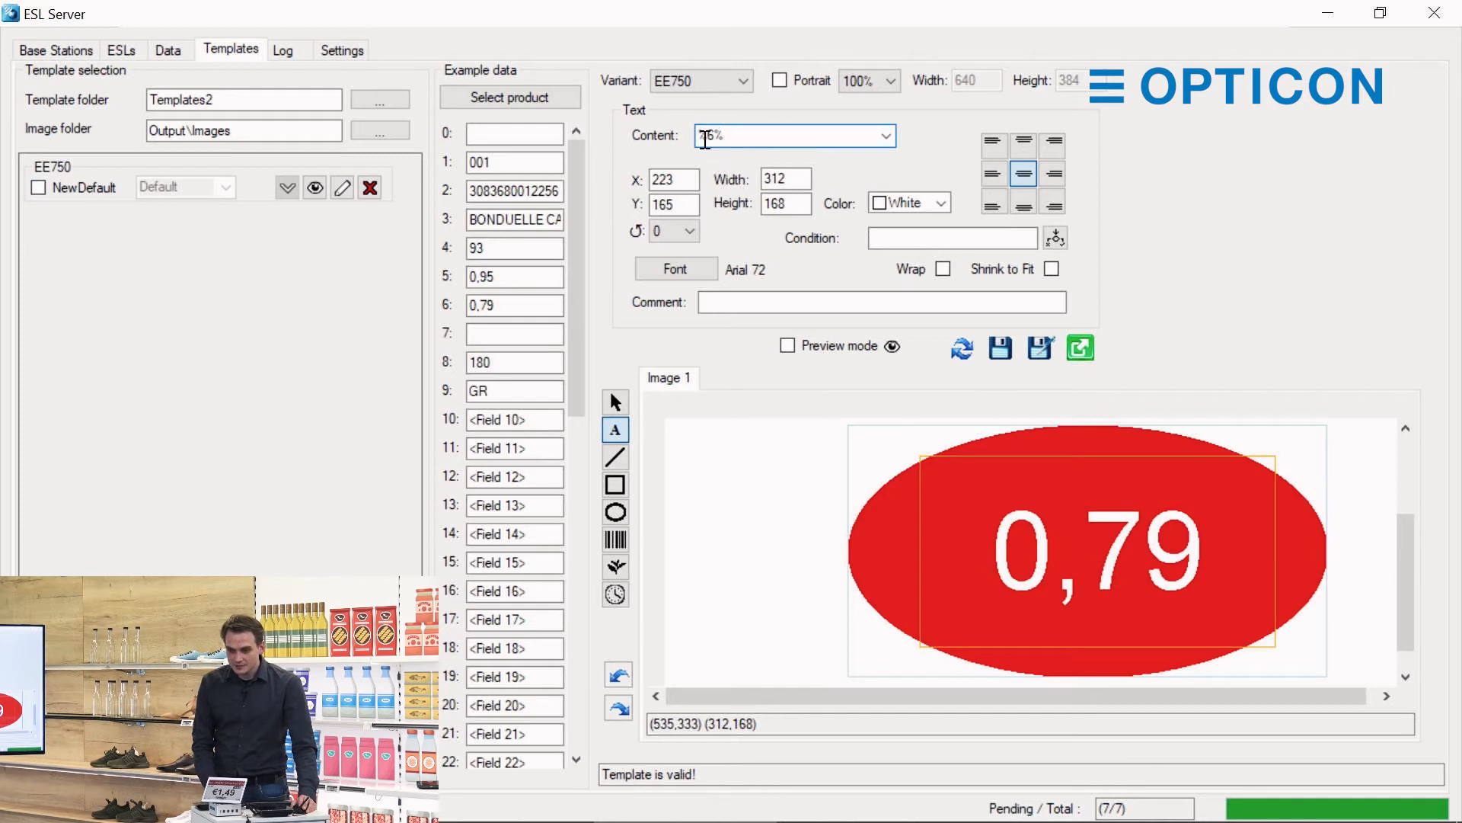
pyautogui.click(697, 138)
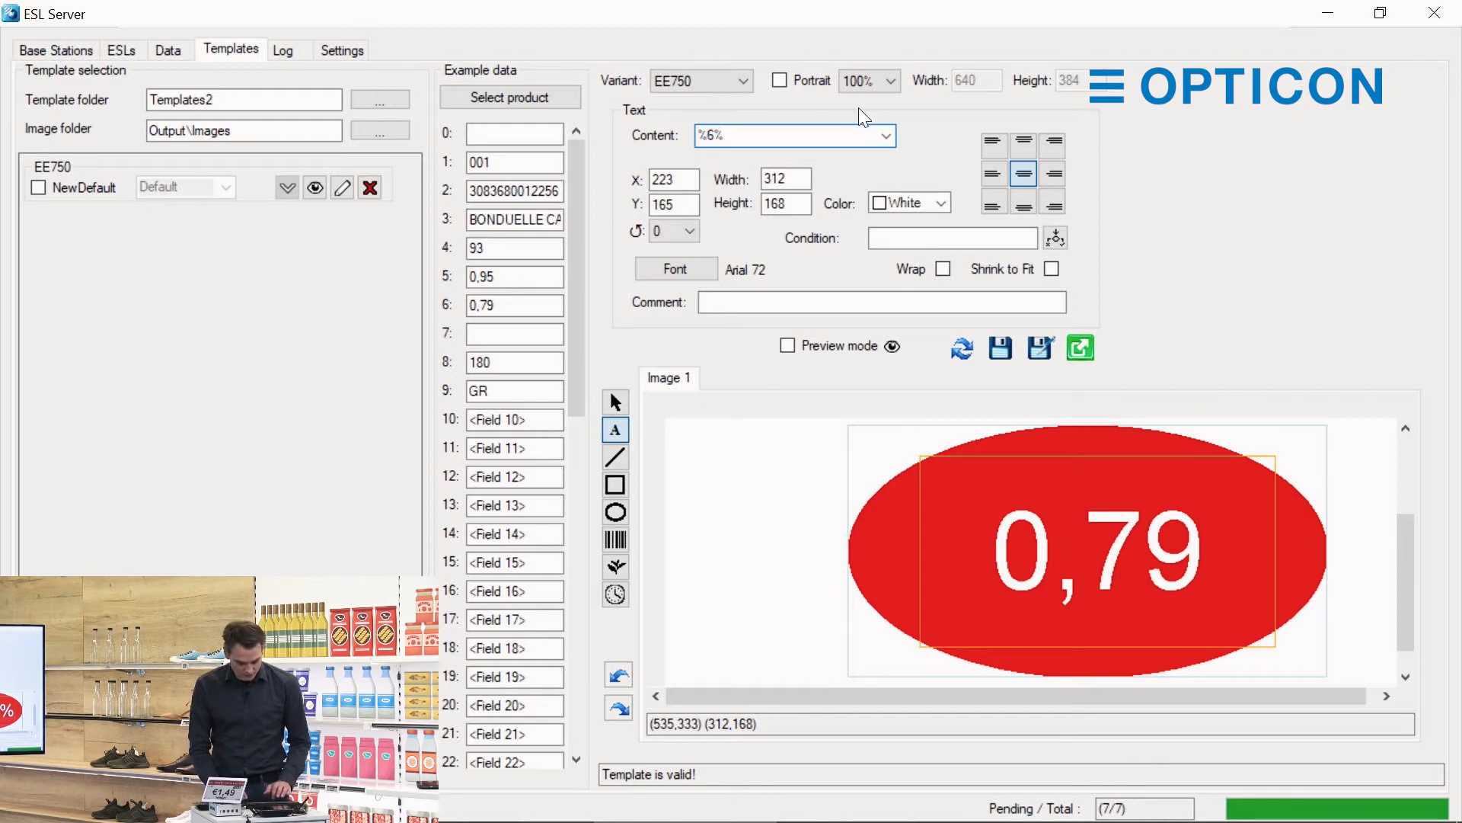
pyautogui.write('%C')
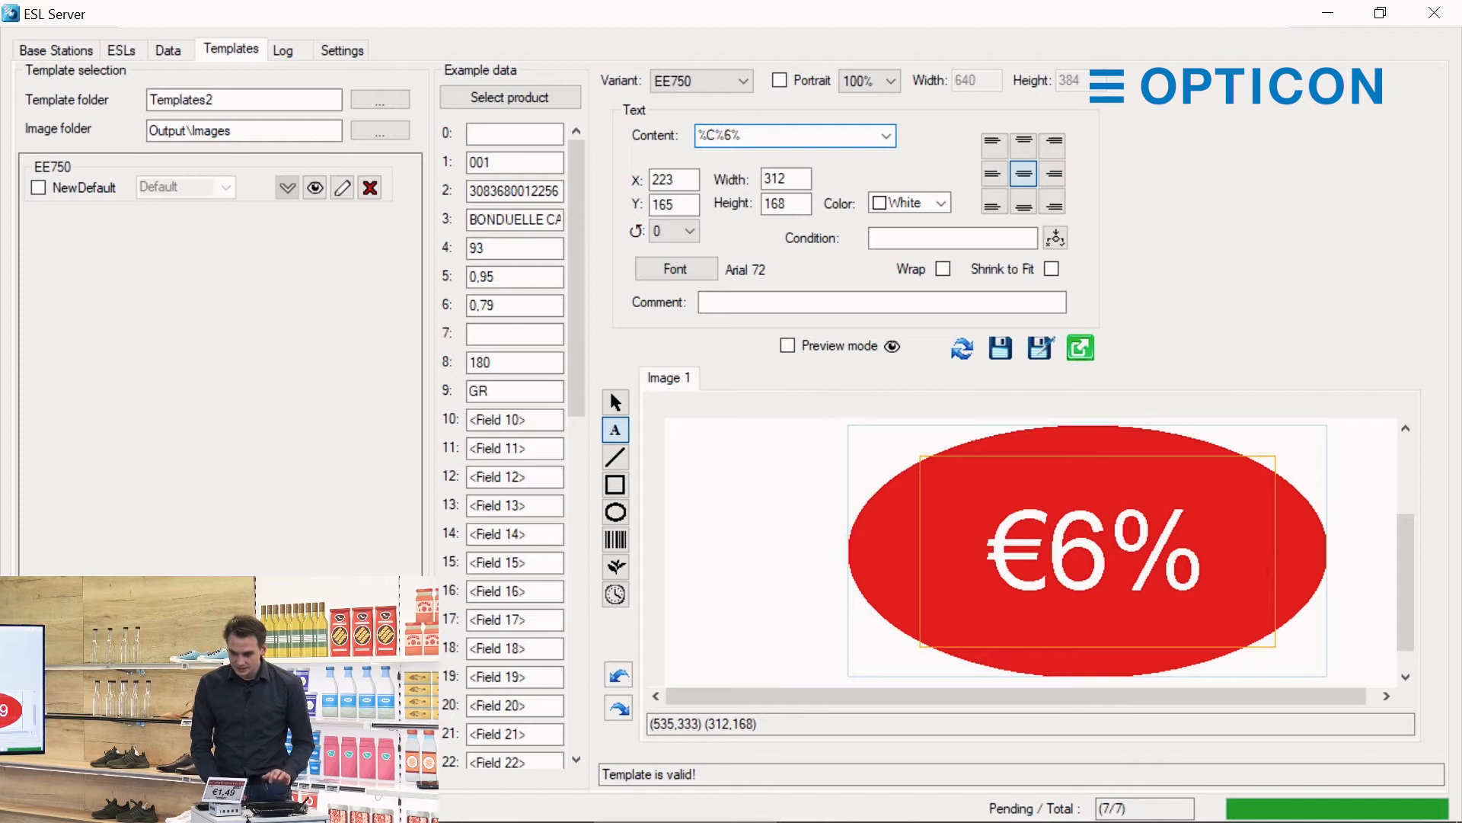
pyautogui.write('%')
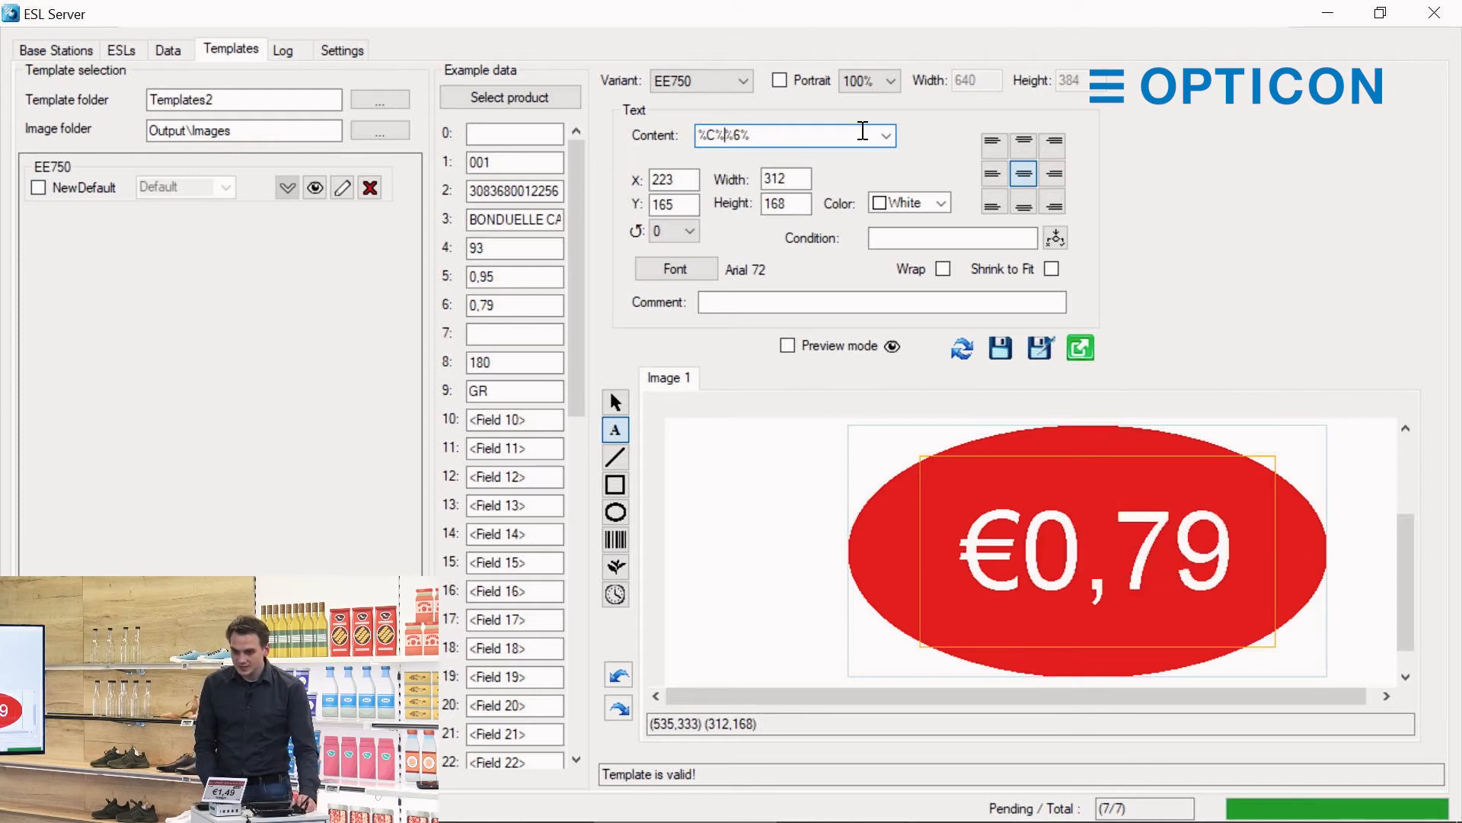
# Move the currency code behind the price code so the content reads %6%%C%.
pyautogui.click(829, 134)
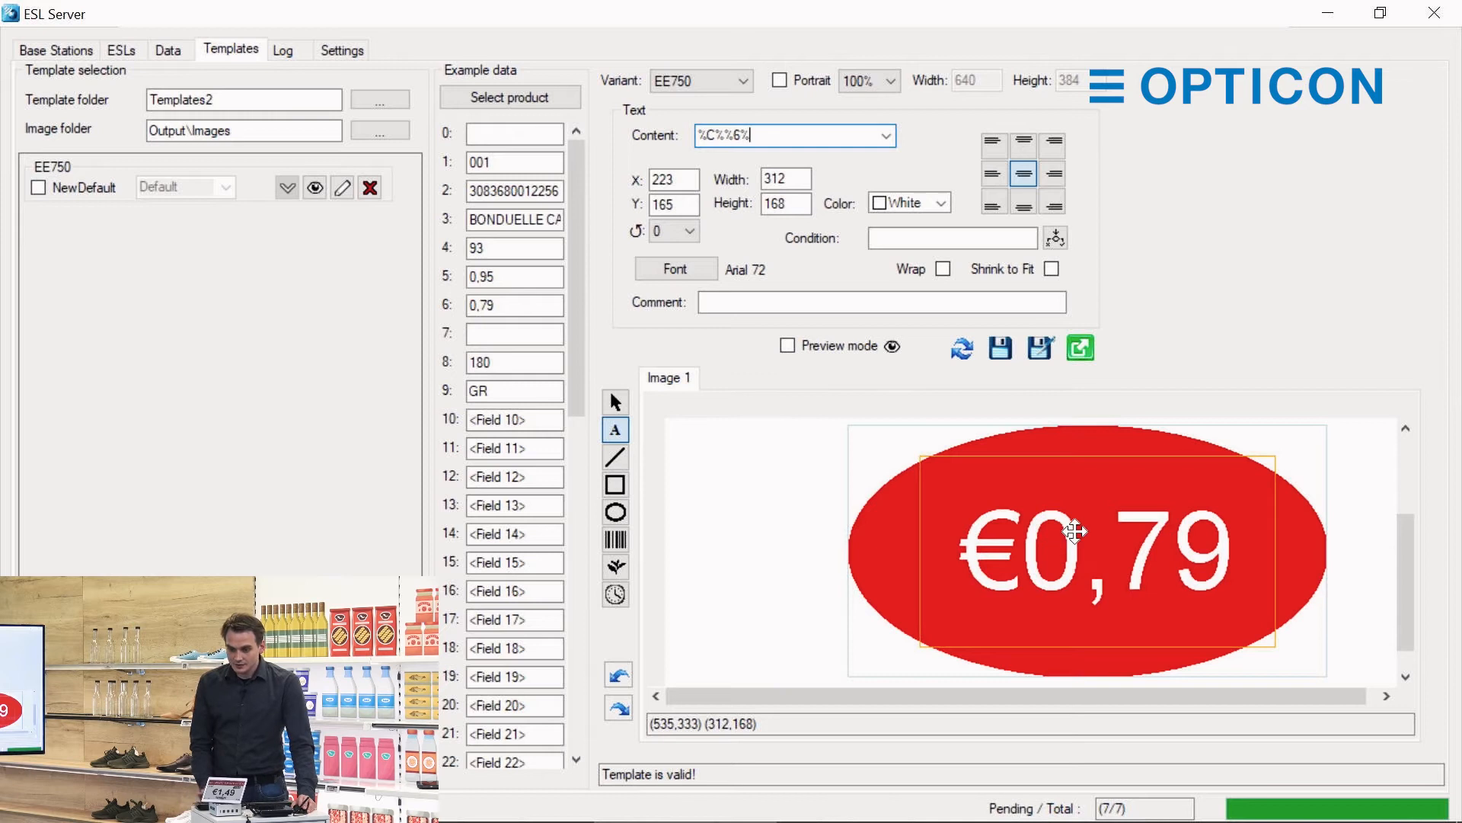
pyautogui.moveTo(724, 138); pyautogui.dragTo(682, 137)
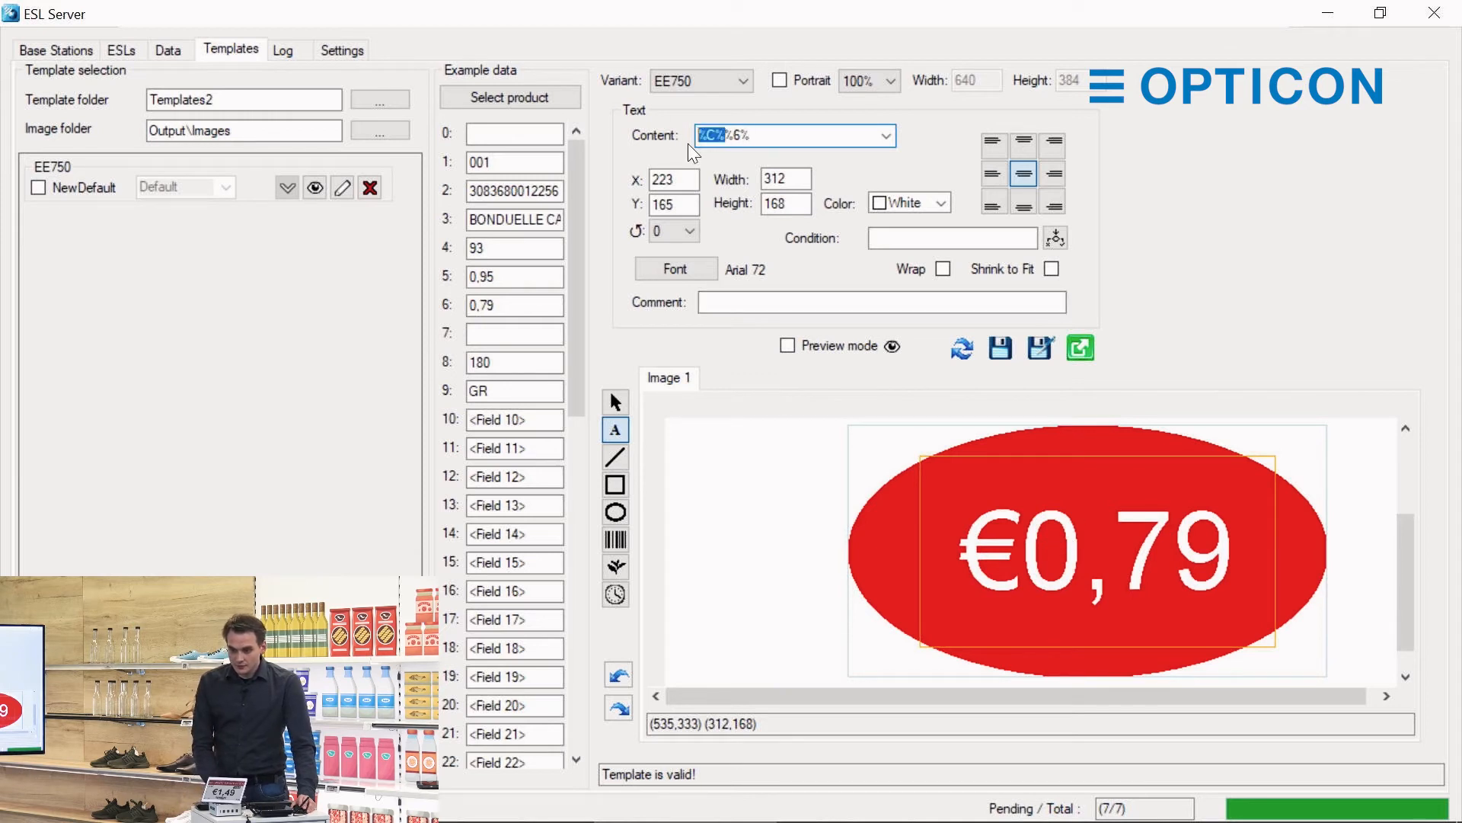
pyautogui.press('BackSpace')
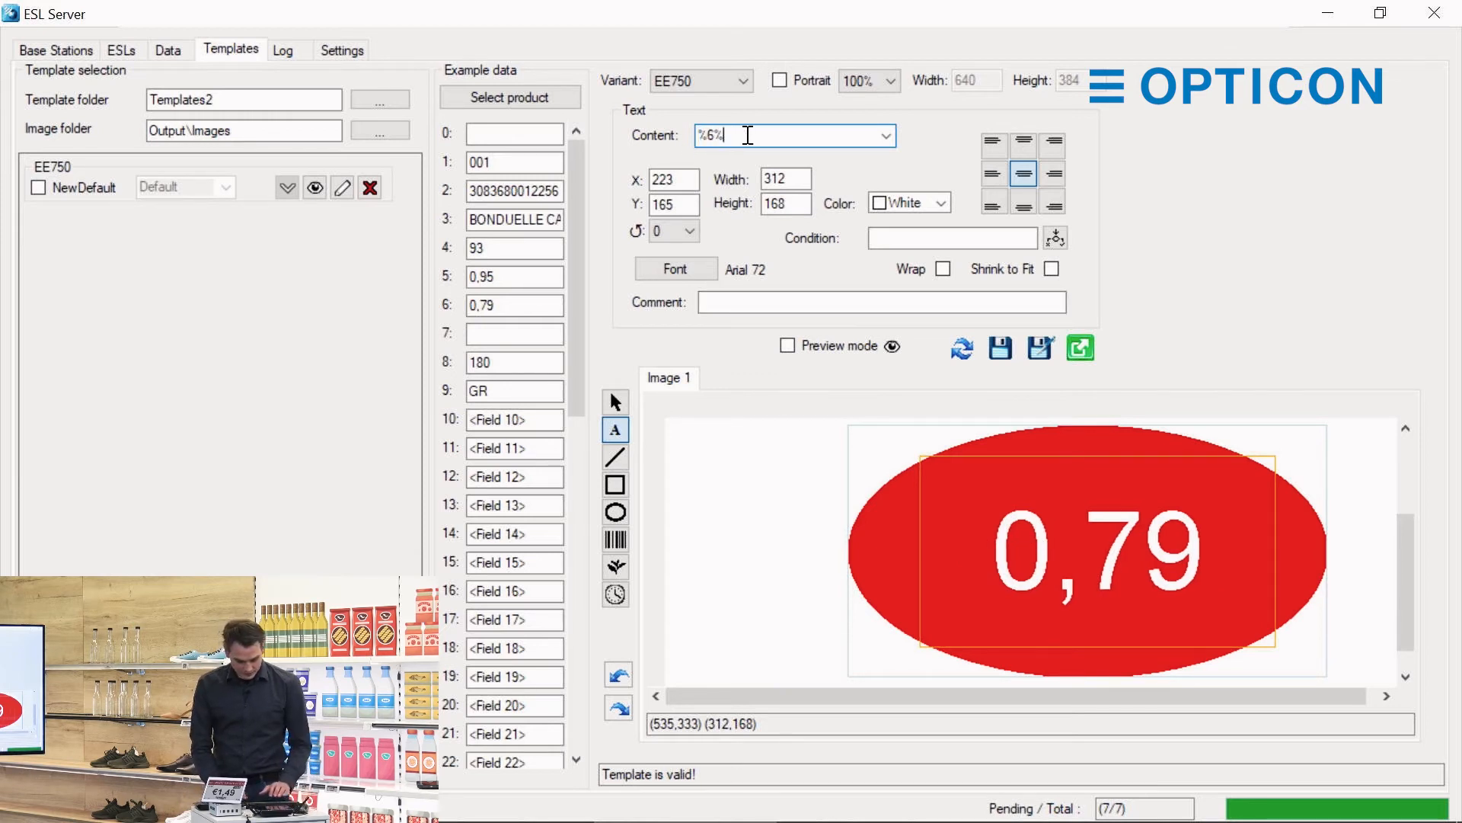
pyautogui.write('%C%')
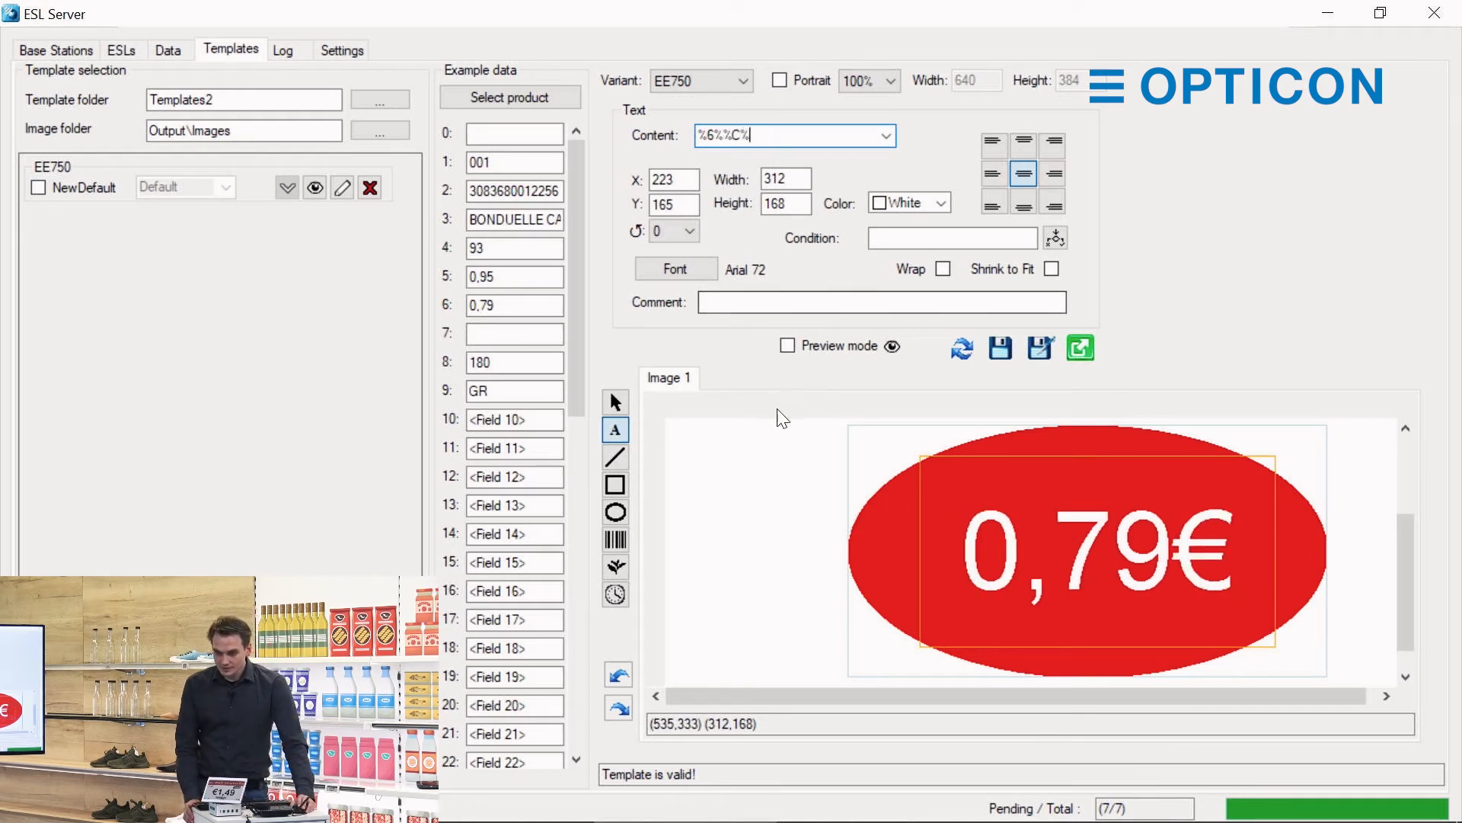
# Save the template at 50% view scale and enable NewDefault as the Default template for EE750.
pyautogui.click(868, 81)
pyautogui.click(867, 96)
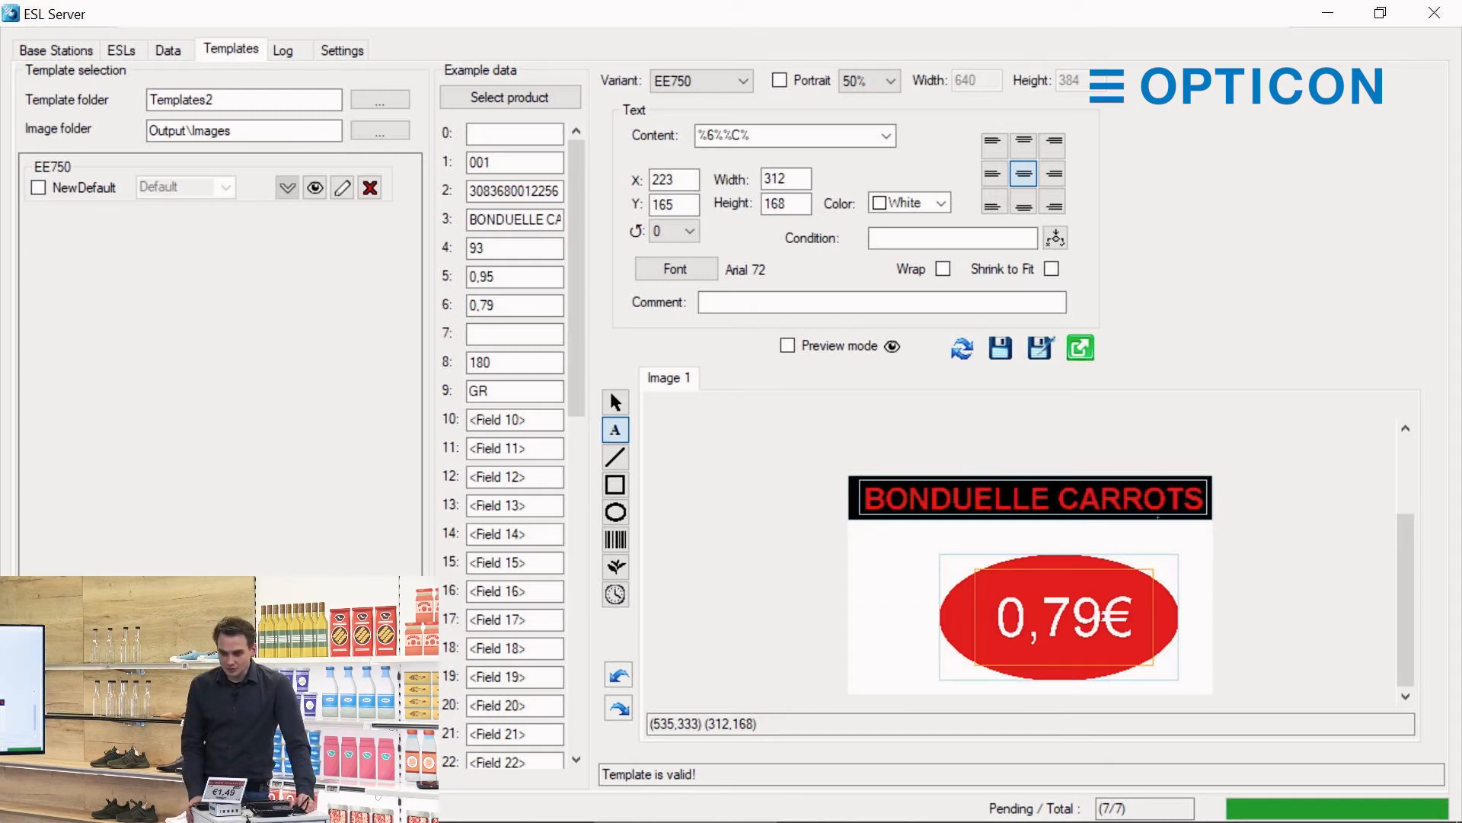
pyautogui.click(1001, 349)
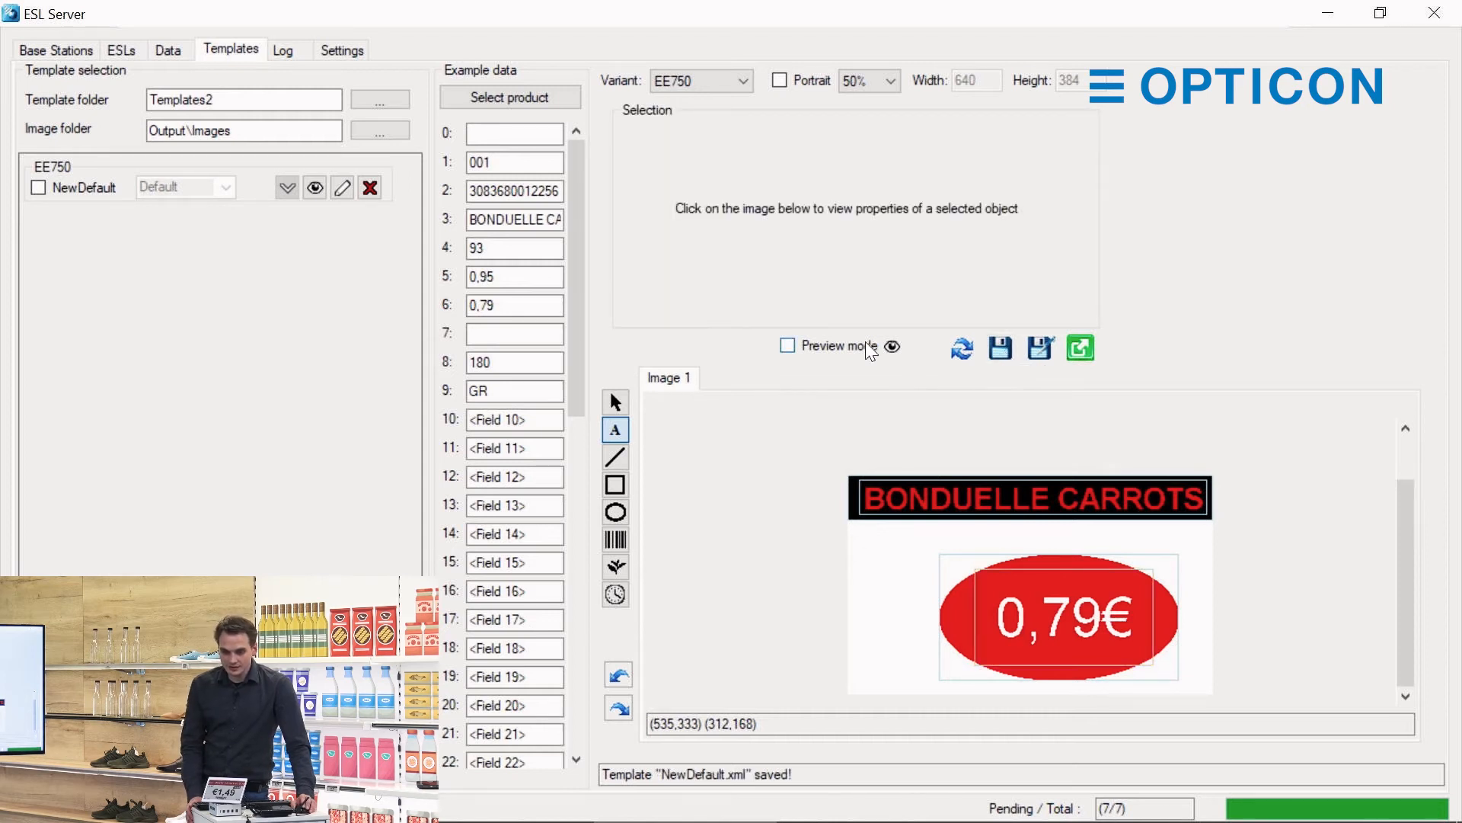
pyautogui.click(38, 188)
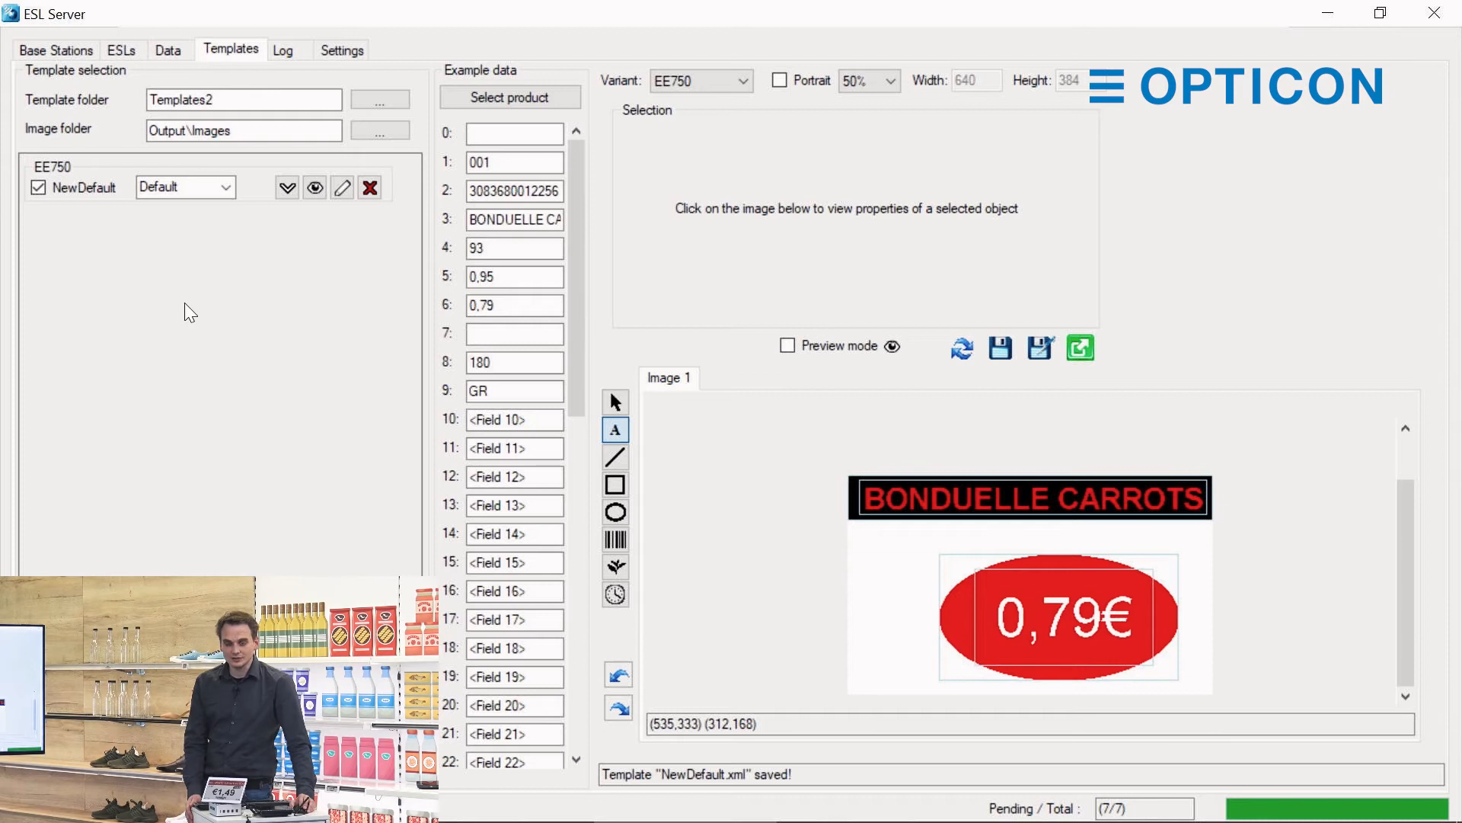
# Open the list of ESLs and inspect individual labels, including the EE750R label linked to DEL MONTE TOMATO PASTA.
pyautogui.click(131, 58)
pyautogui.click(122, 174)
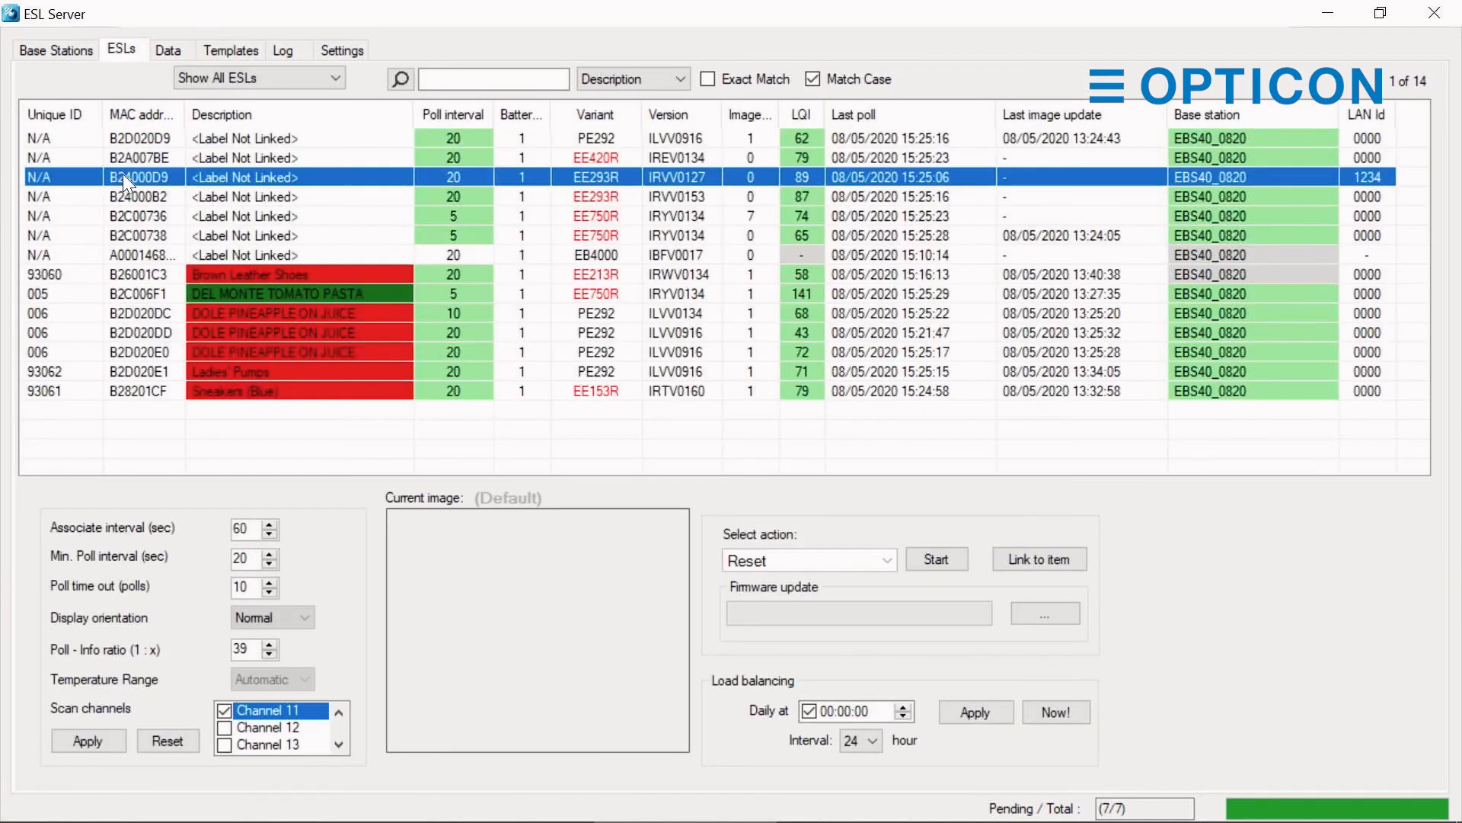
pyautogui.click(240, 337)
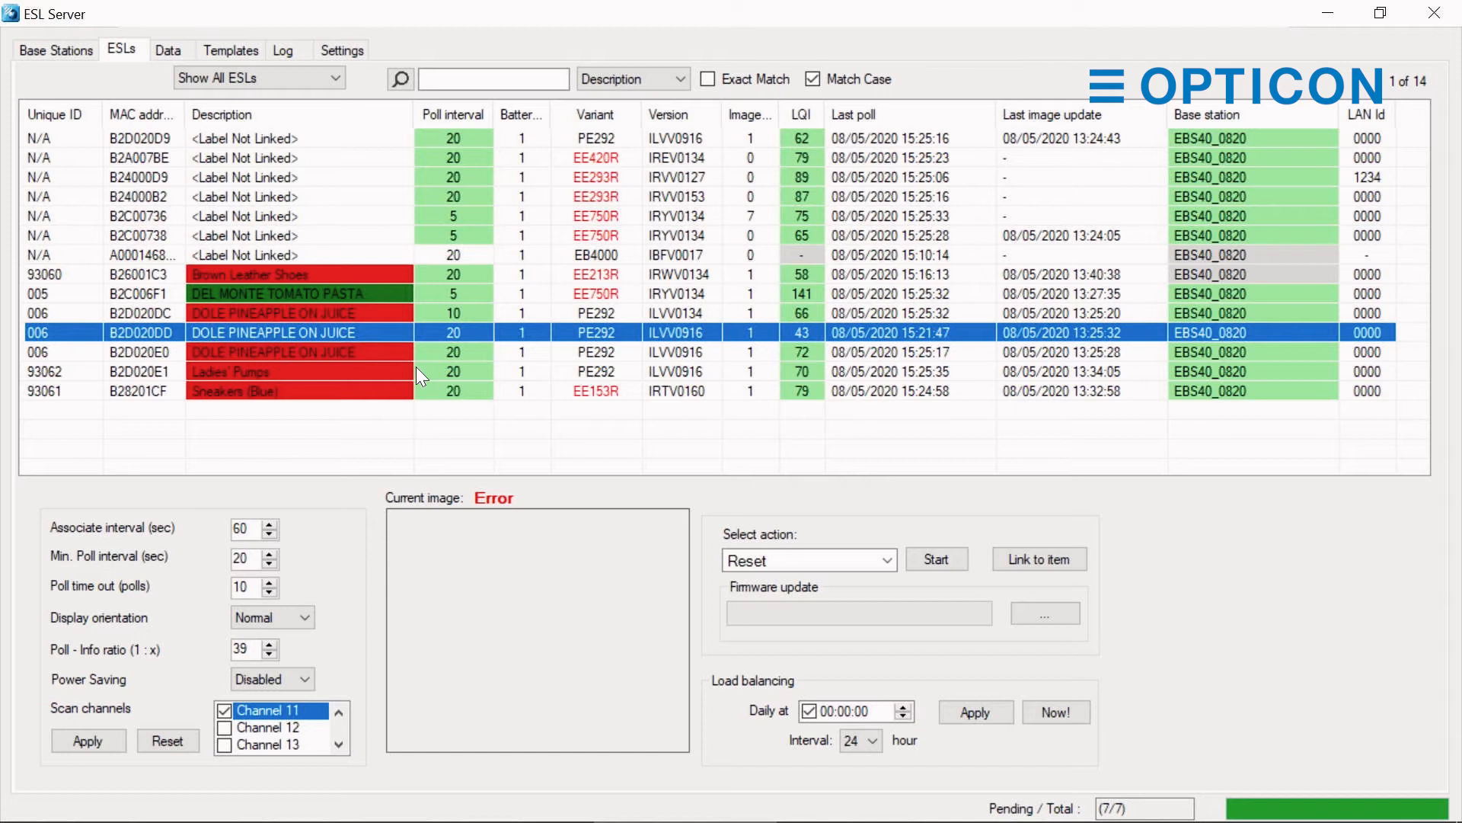
pyautogui.click(306, 297)
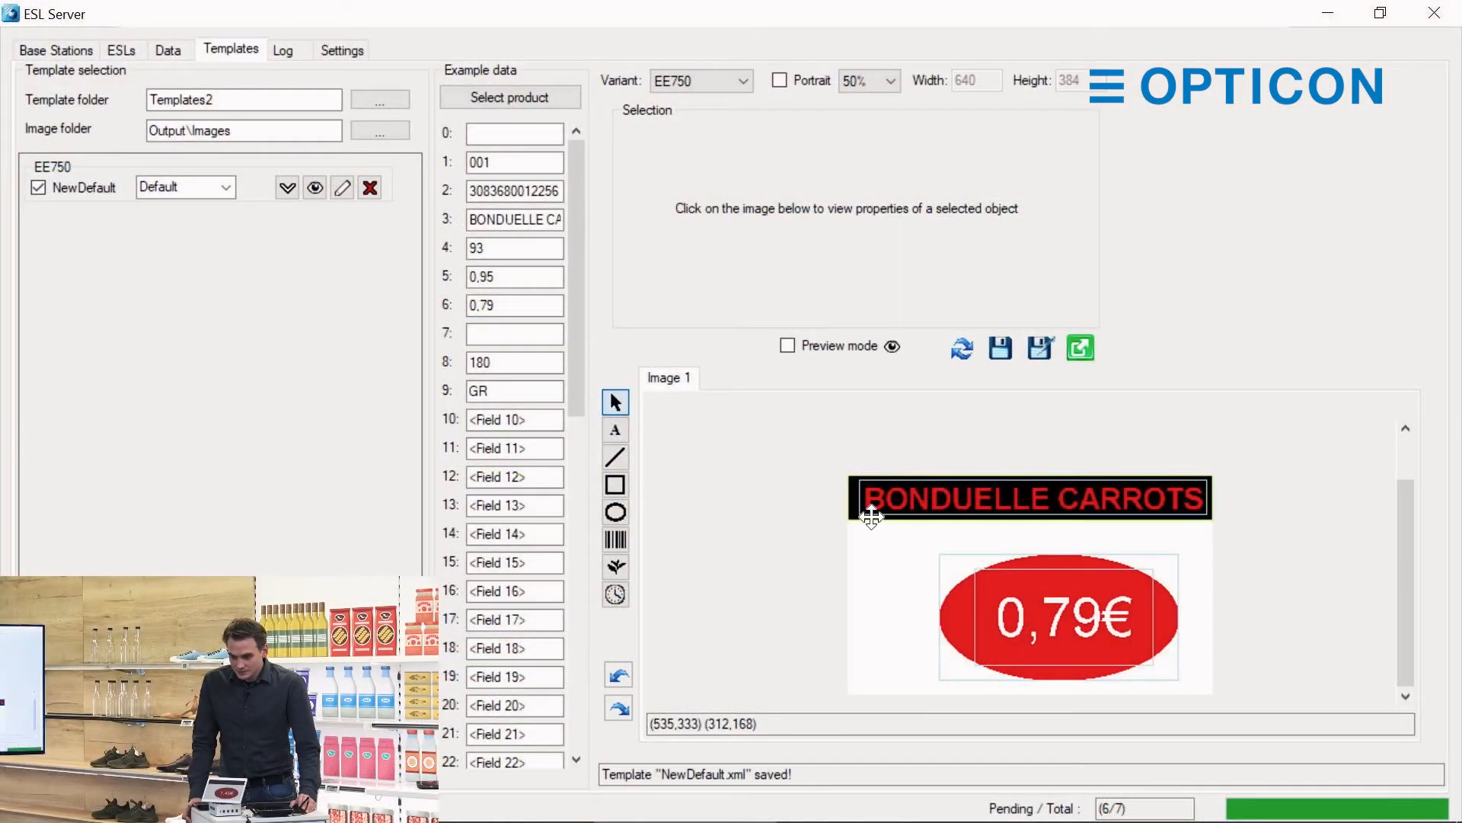
# Nudge the product description text slightly within the black header rectangle.
pyautogui.click(894, 498)
pyautogui.moveTo(893, 498)
pyautogui.mouseDown()
pyautogui.moveTo(868, 493)
pyautogui.moveTo(894, 497)
pyautogui.mouseUp()
pyautogui.click(609, 428)
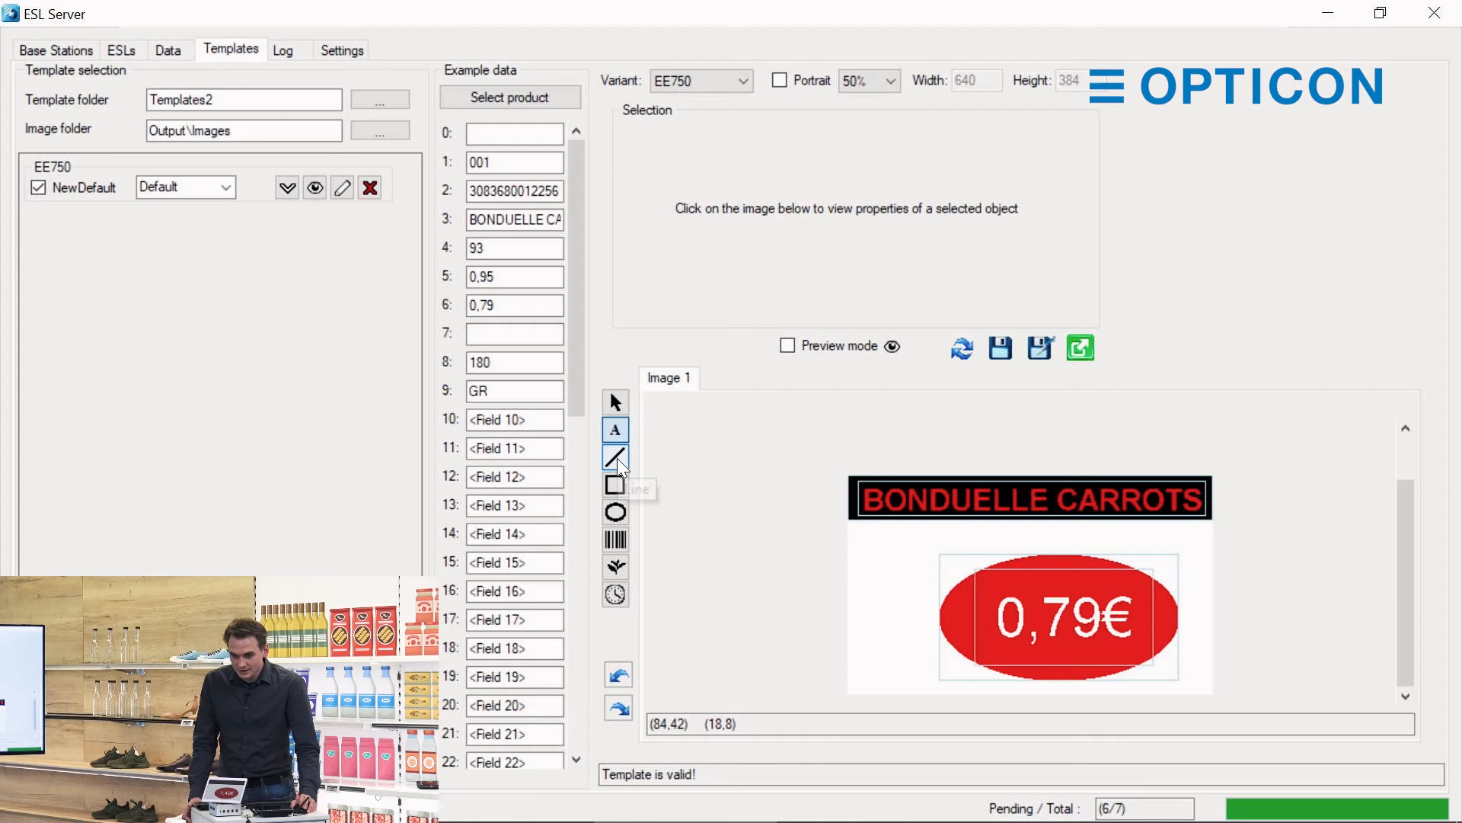
pyautogui.click(615, 458)
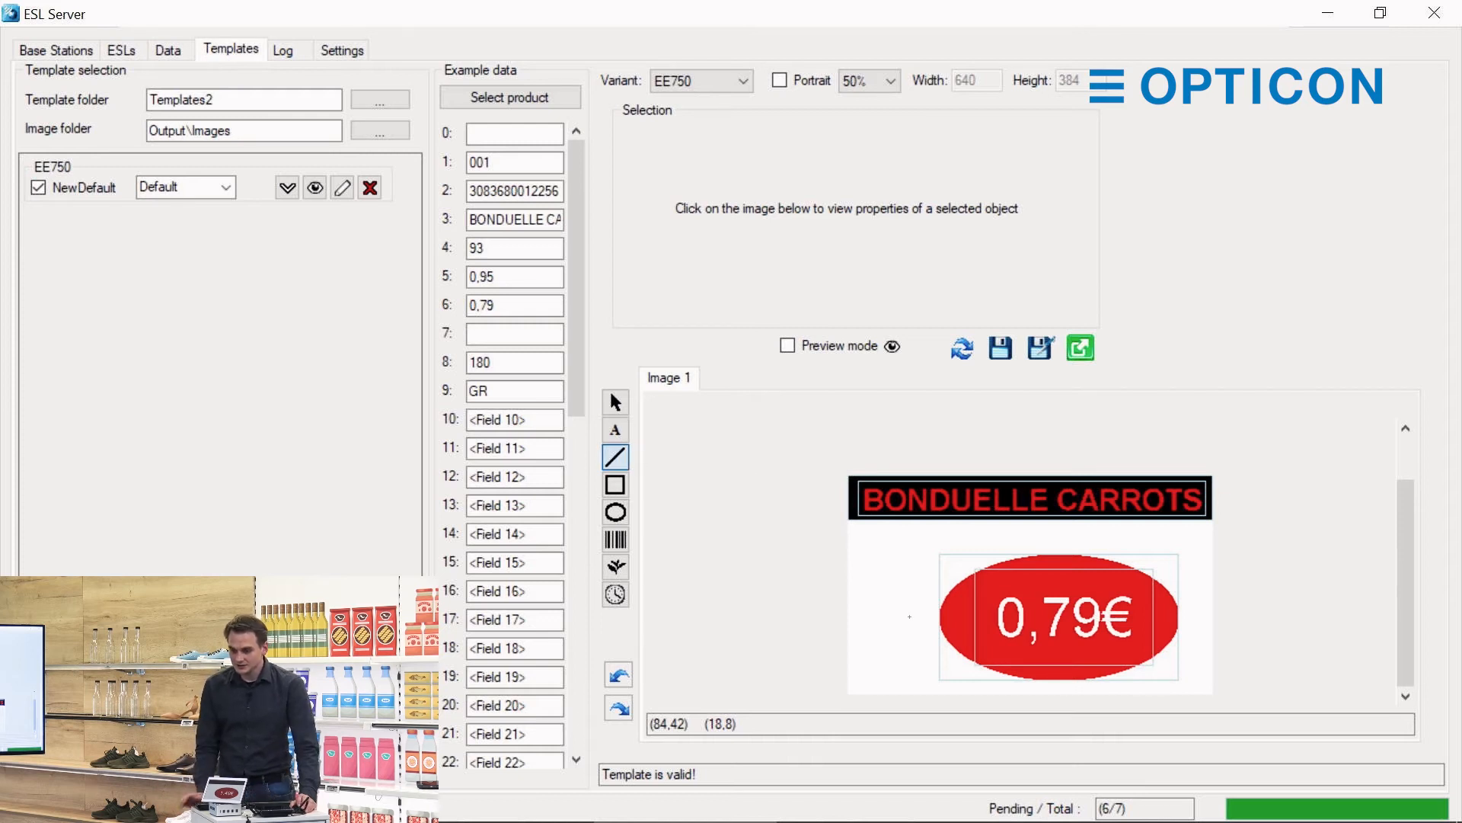
# Add a text box about 154 by 96 at about X 38, Y 112 below the header, with %5% (StandardPrice) as content.
pyautogui.click(888, 79)
pyautogui.click(857, 109)
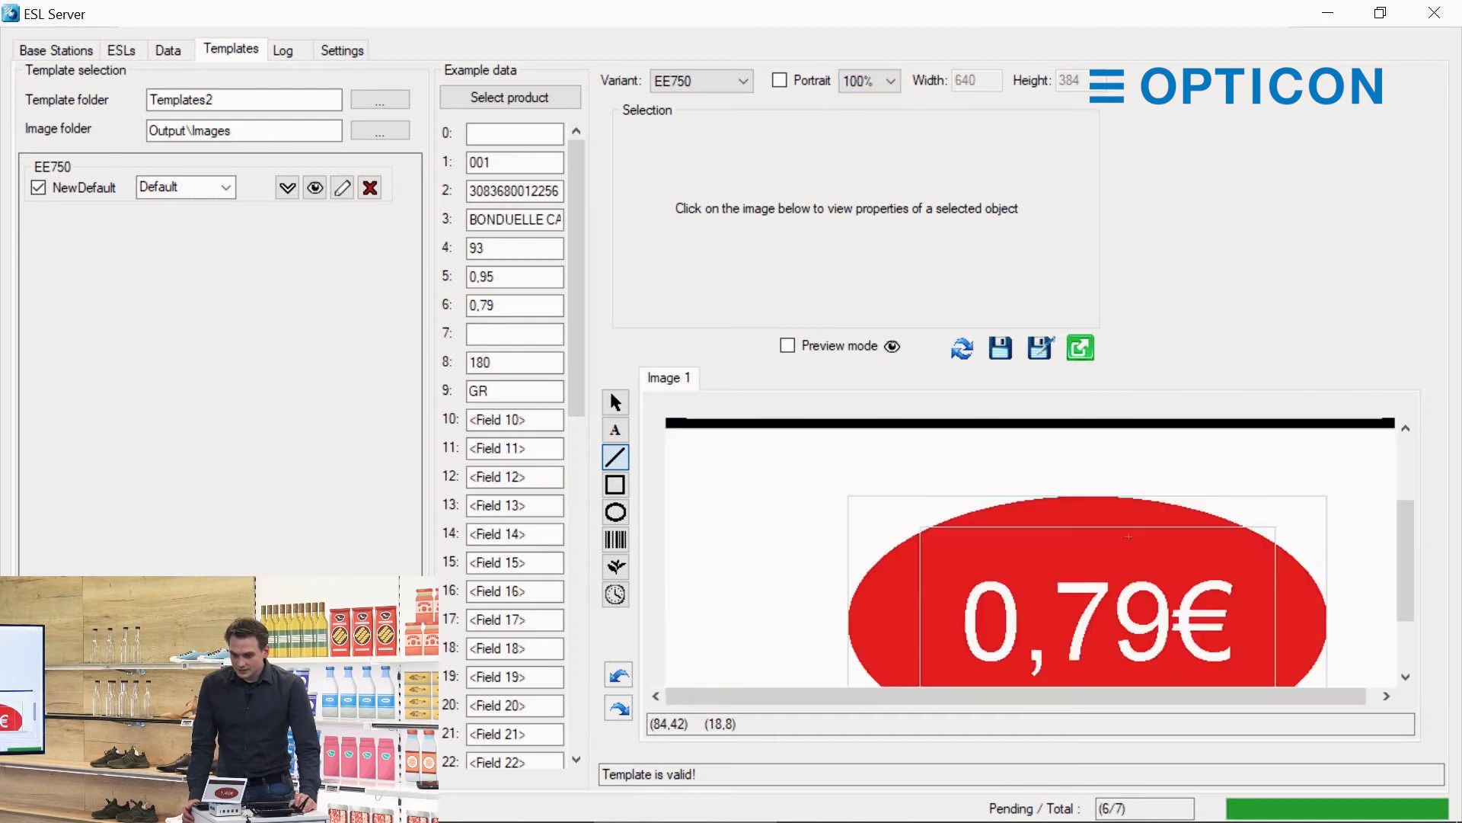
pyautogui.moveTo(1412, 575)
pyautogui.mouseDown()
pyautogui.moveTo(1414, 611)
pyautogui.moveTo(1406, 562)
pyautogui.mouseUp()
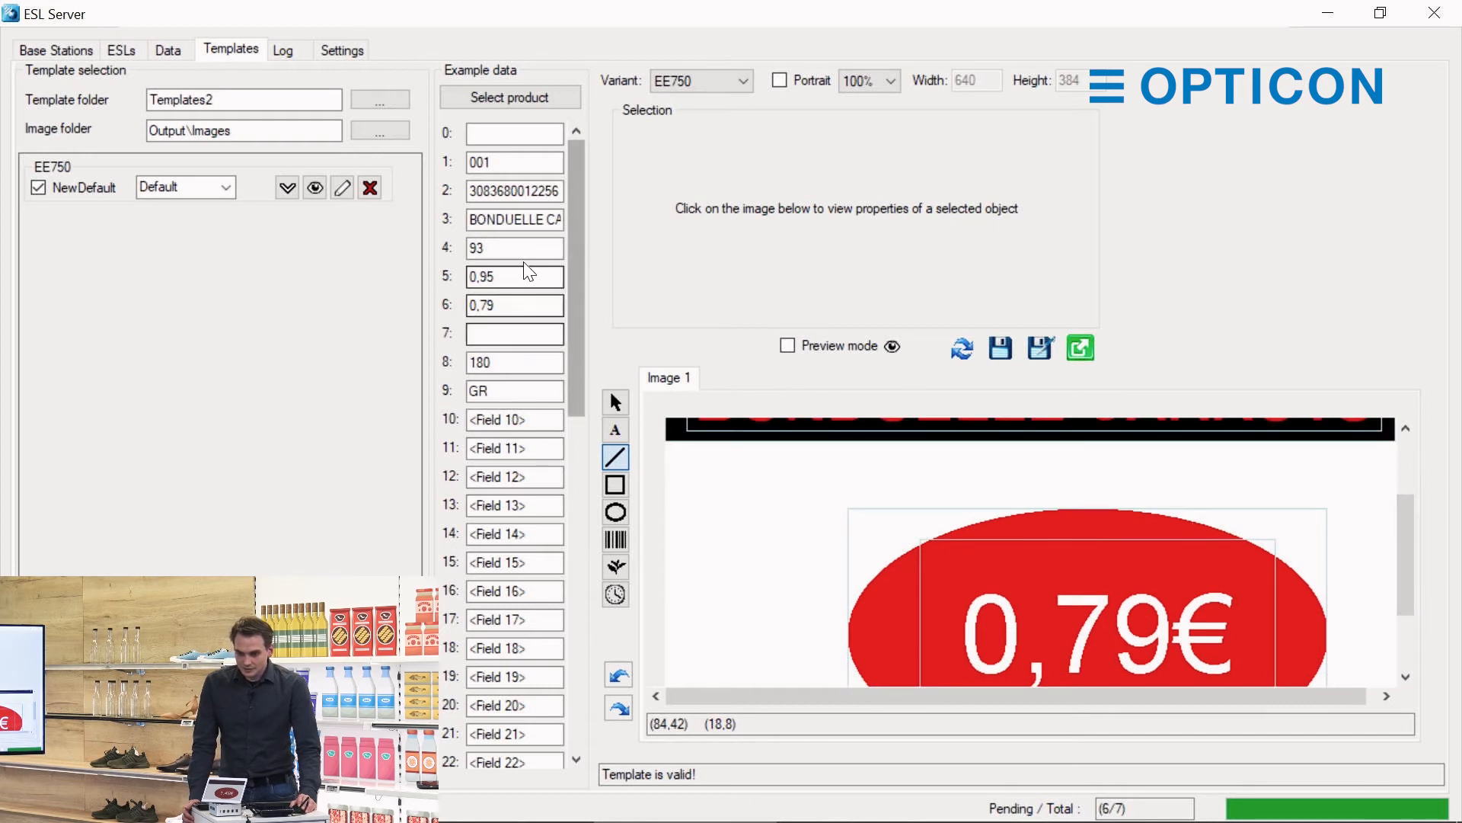
pyautogui.moveTo(500, 281); pyautogui.dragTo(464, 281)
pyautogui.click(501, 305)
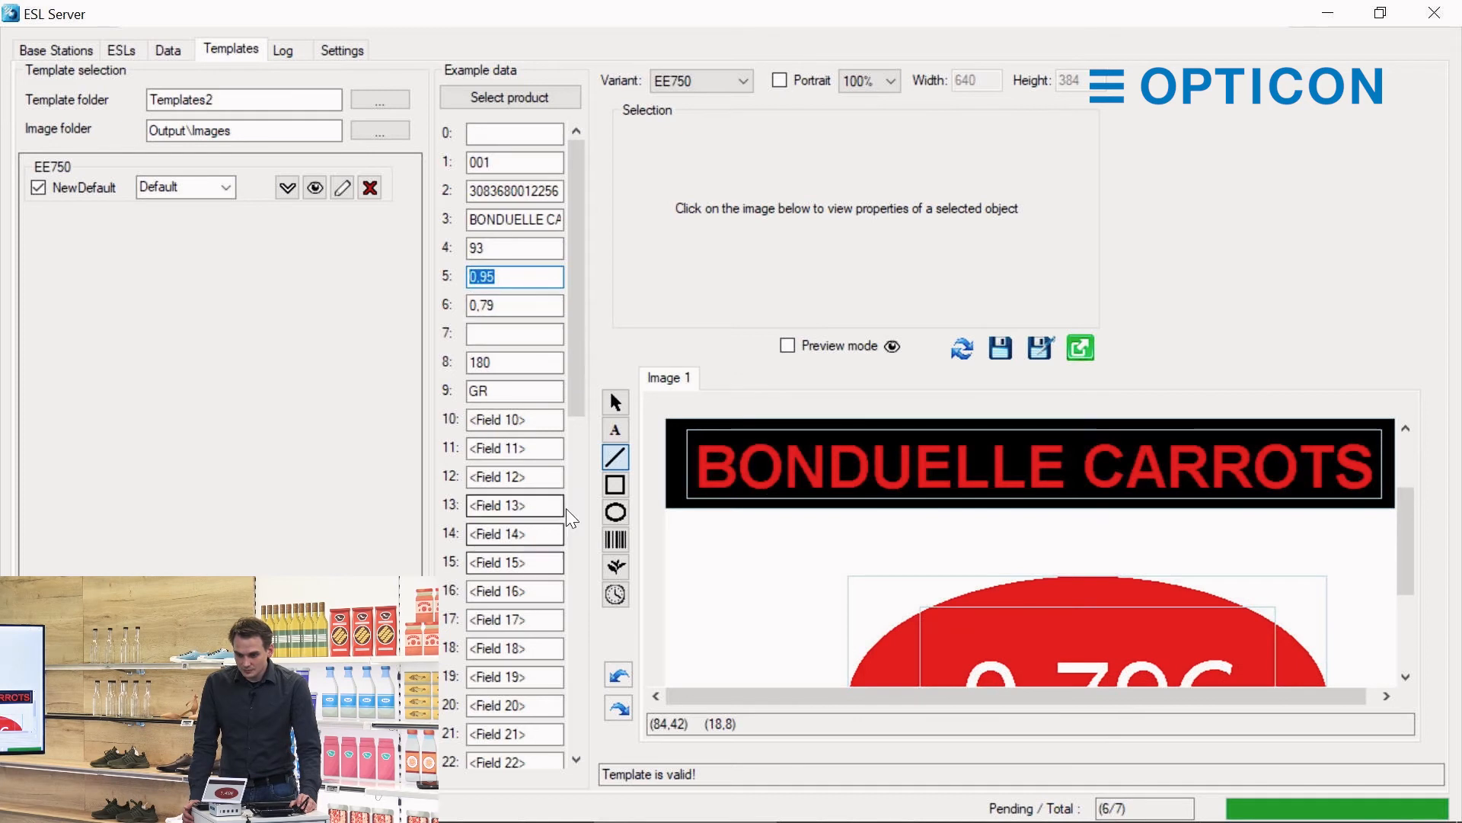
pyautogui.click(616, 429)
pyautogui.moveTo(709, 546); pyautogui.dragTo(883, 655)
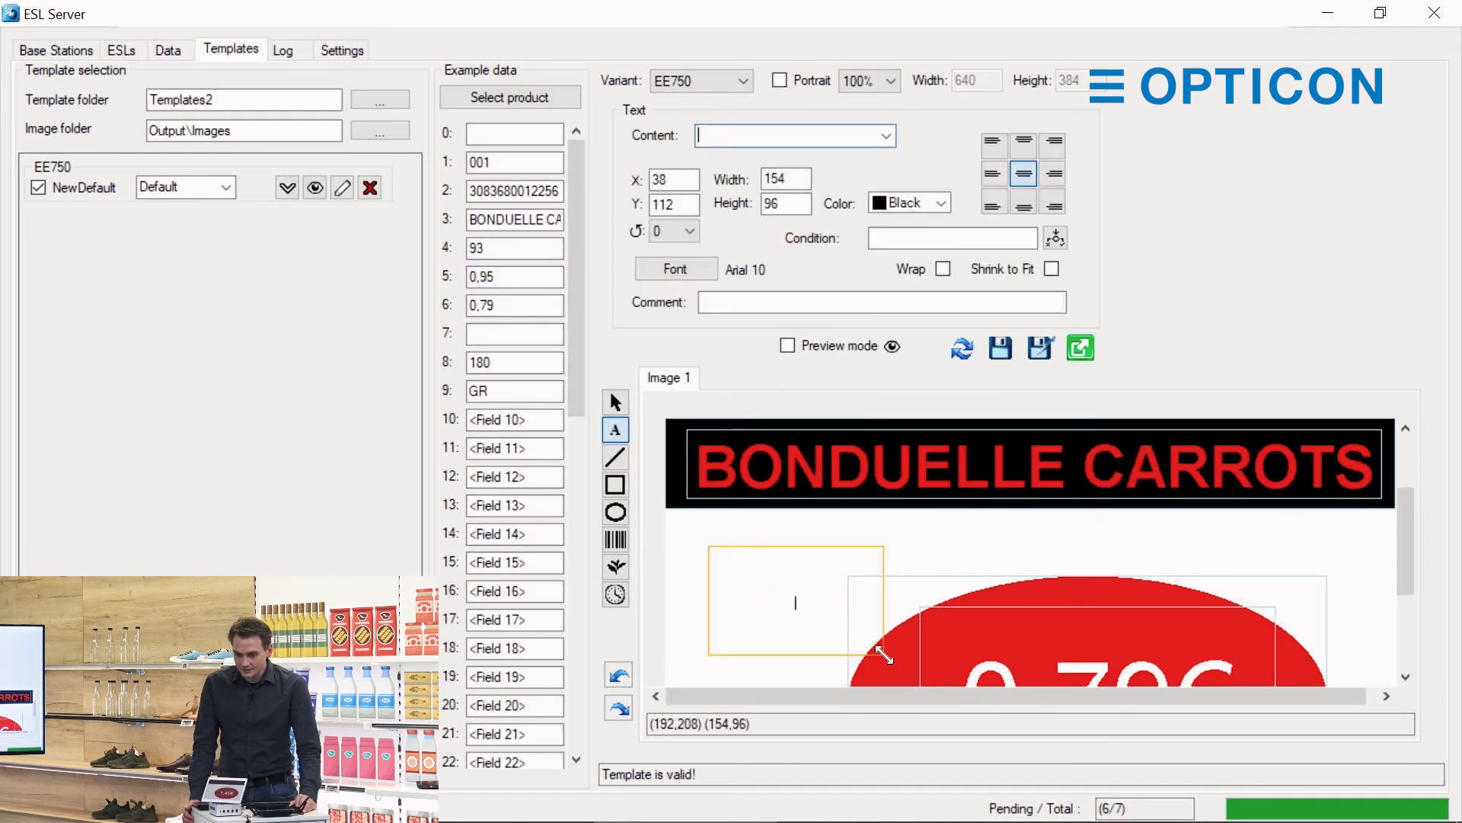
pyautogui.click(885, 136)
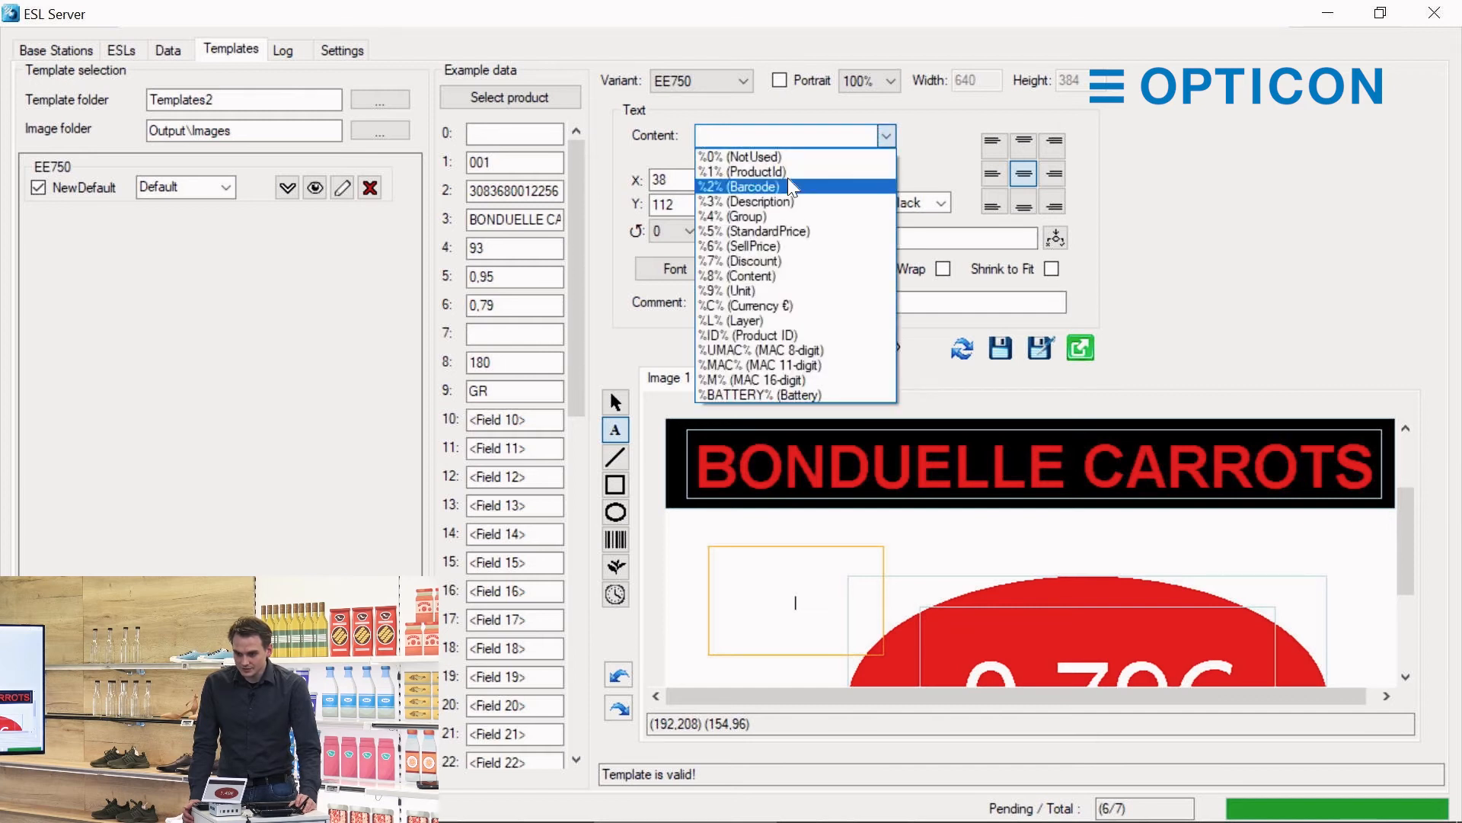
pyautogui.click(762, 230)
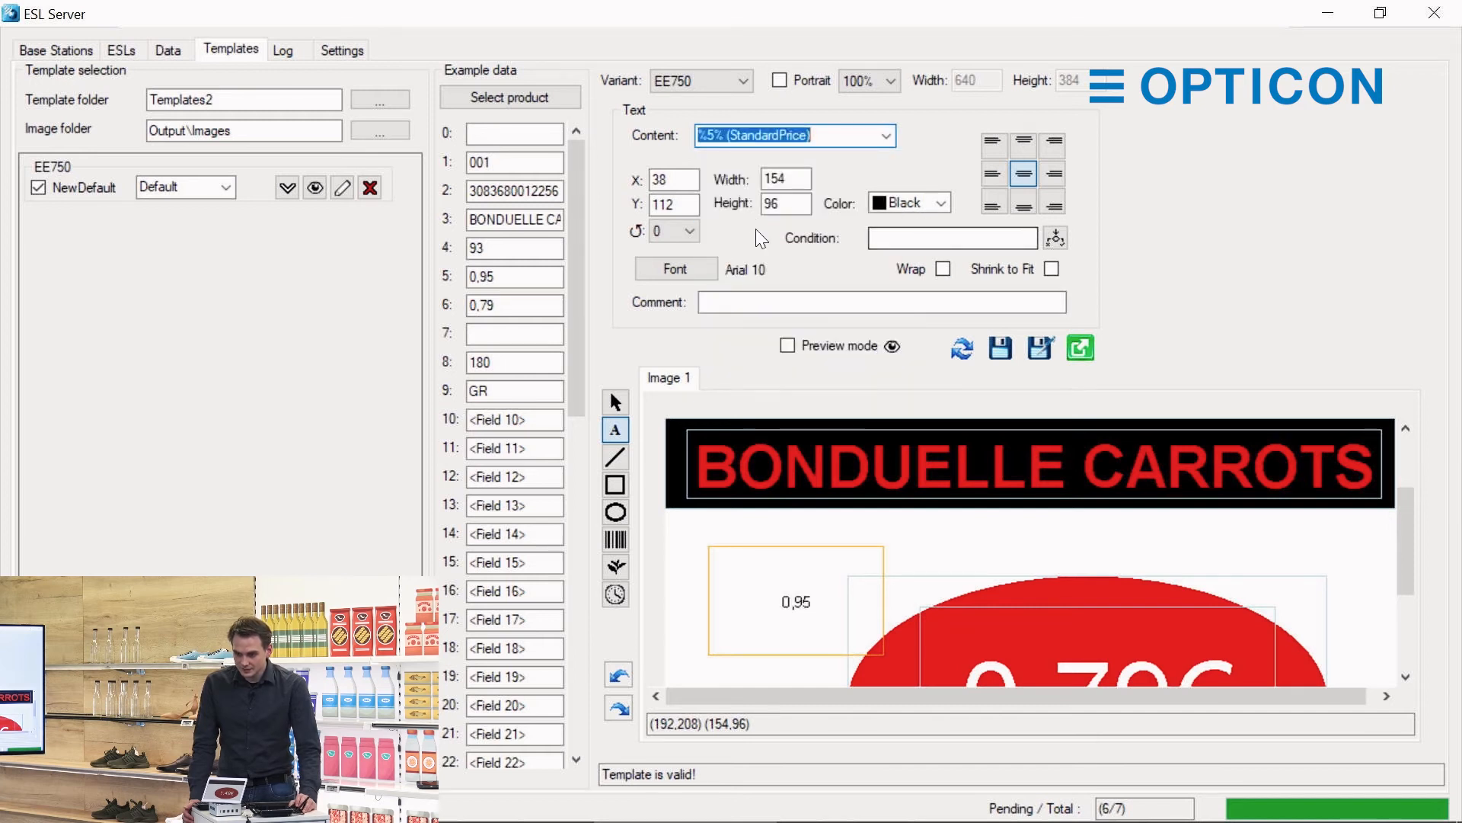
# Set the standard price text to Arial 72, move its box to about X 30, Y 95, and enable Shrink to Fit.
pyautogui.click(676, 269)
pyautogui.moveTo(865, 272); pyautogui.dragTo(856, 317)
pyautogui.click(825, 317)
pyautogui.click(918, 213)
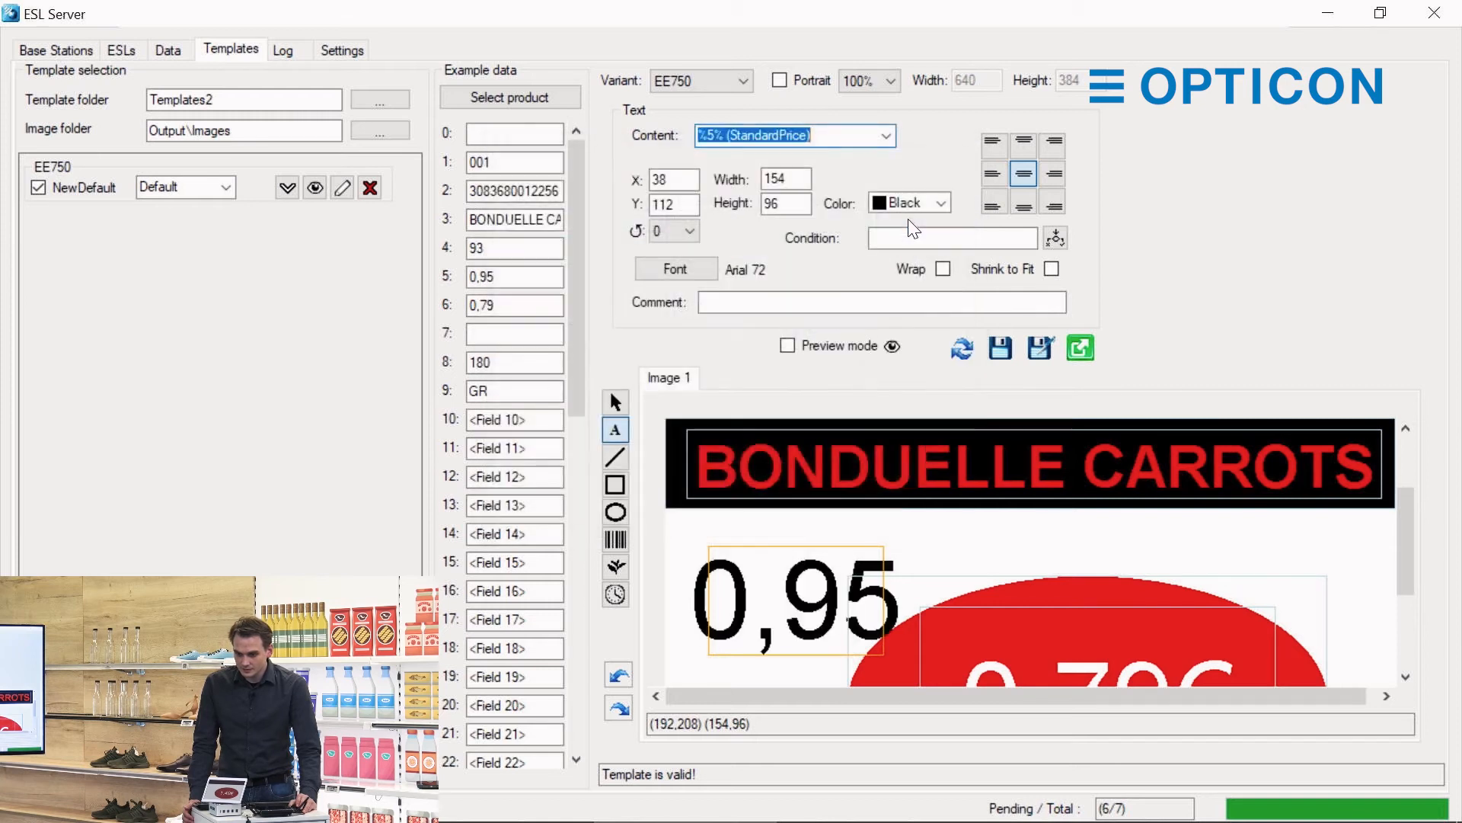
pyautogui.moveTo(766, 602); pyautogui.dragTo(758, 582)
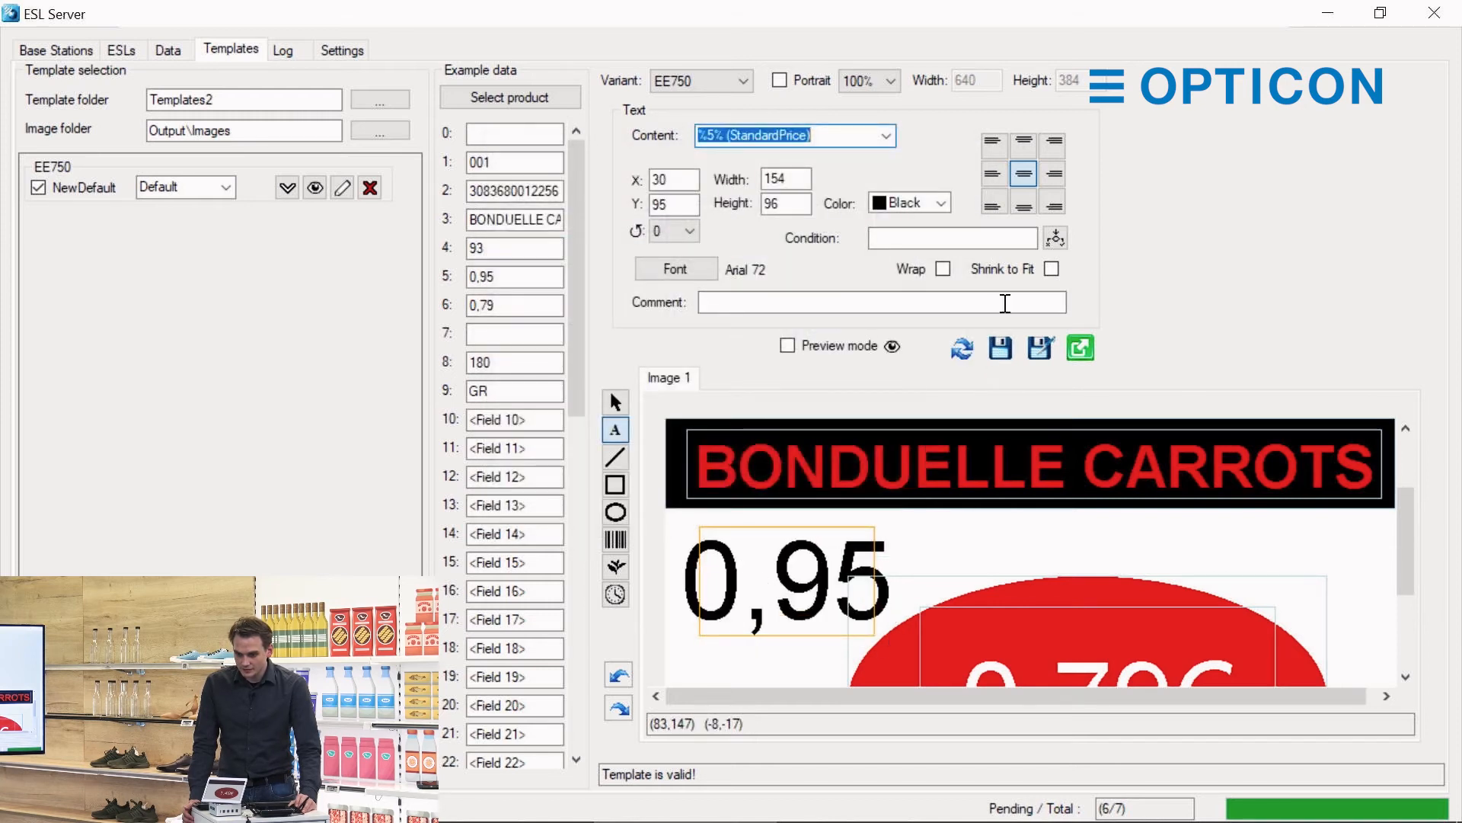
pyautogui.click(1051, 267)
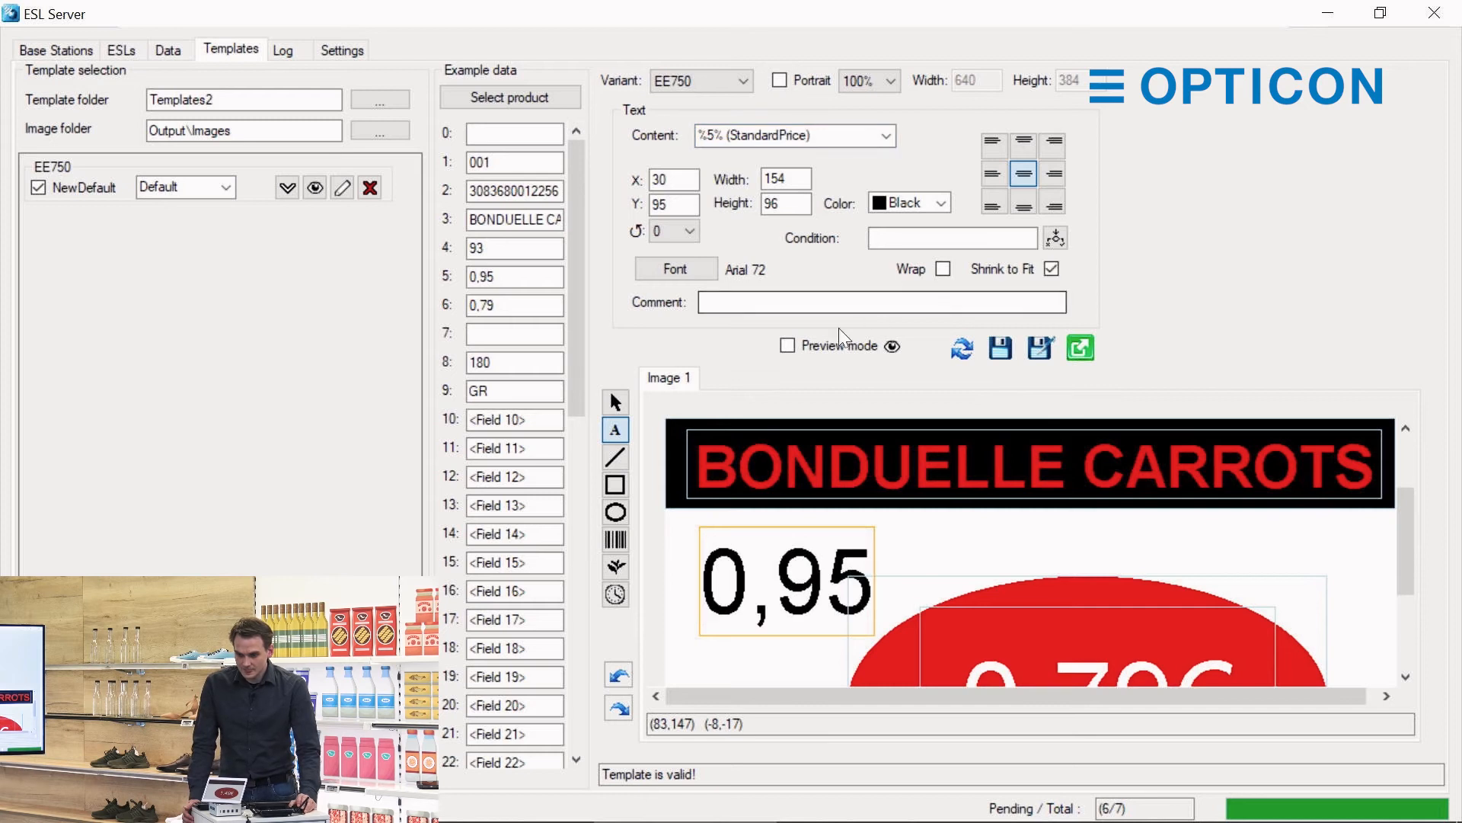
# Draw a black diagonal line about 187 by 76 across the standard price and set its size to 10.
pyautogui.click(609, 459)
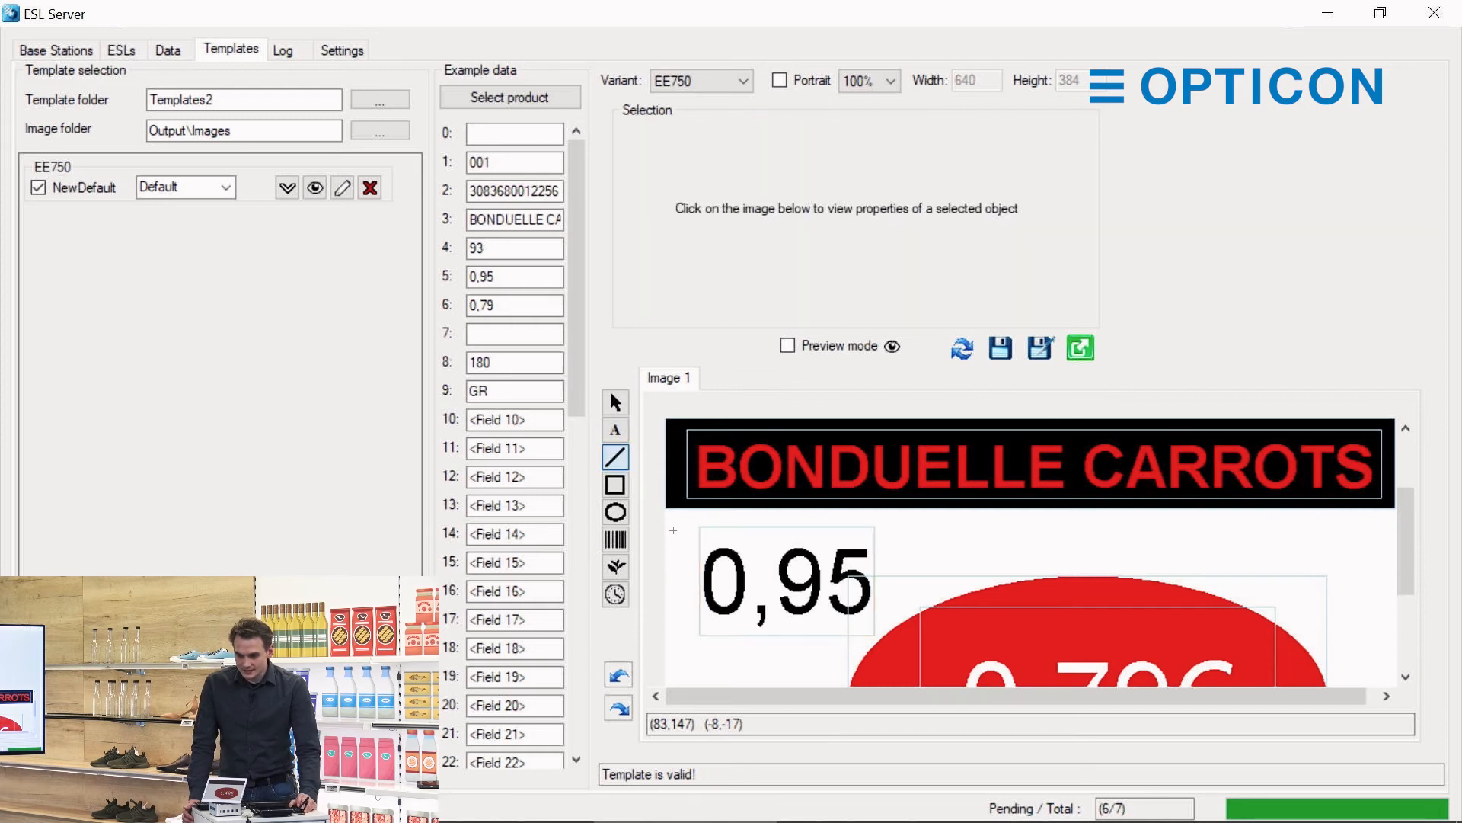
pyautogui.moveTo(680, 536); pyautogui.dragTo(882, 621)
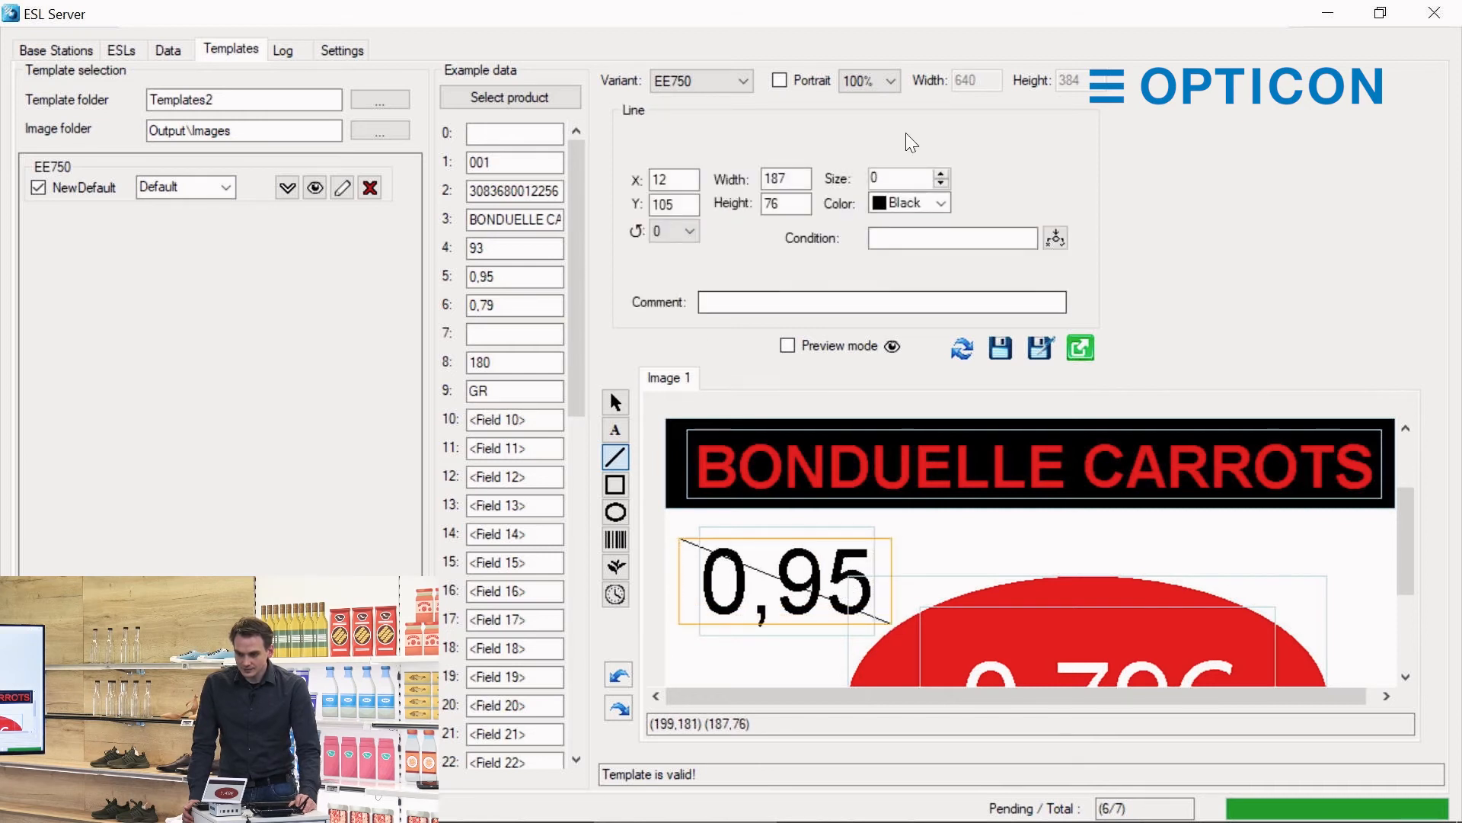
pyautogui.click(907, 178)
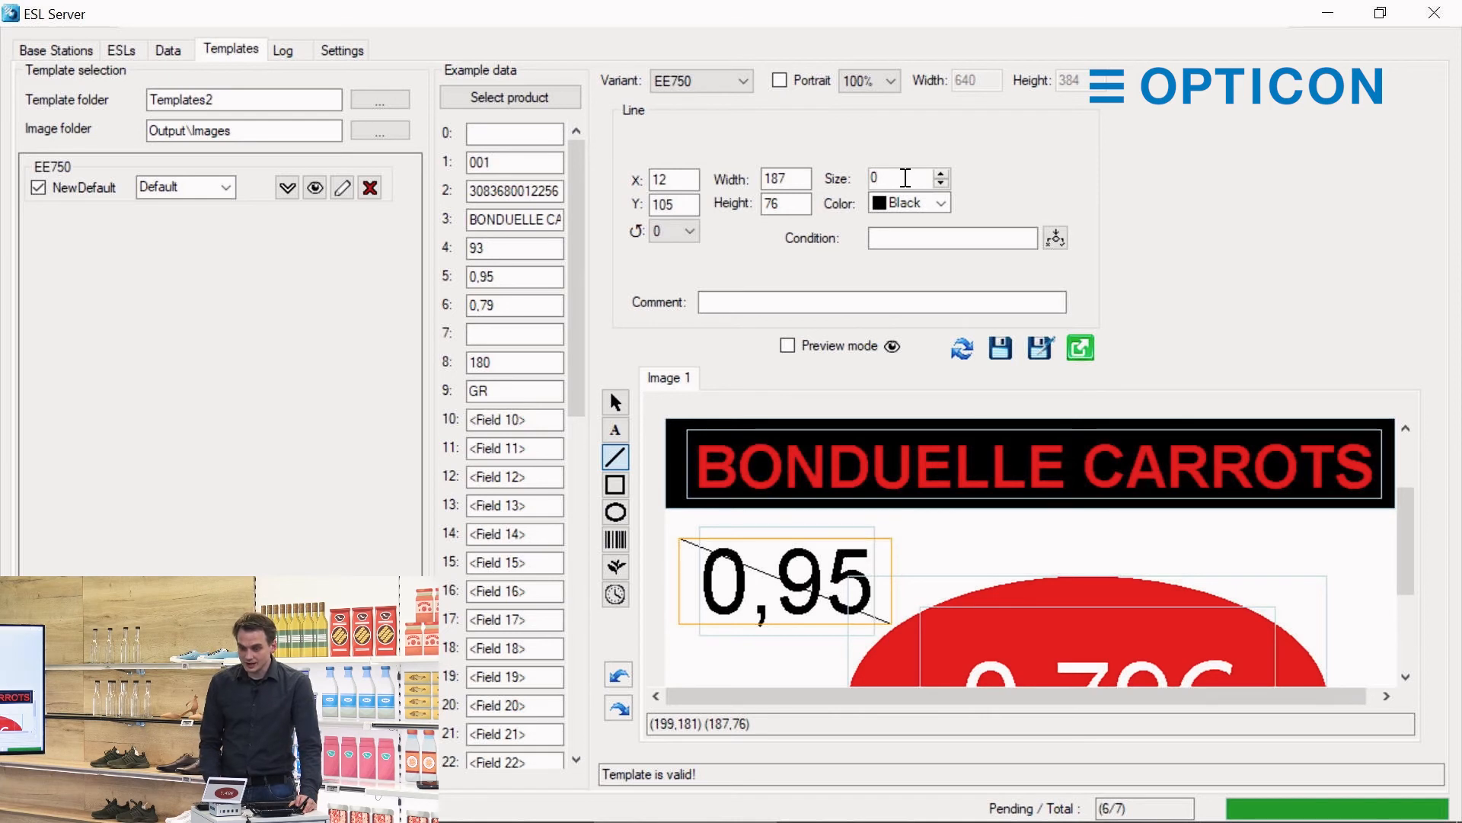
pyautogui.press('Up')
pyautogui.press('Up')
pyautogui.press('Up')
pyautogui.press('Up')
pyautogui.press('Up')
pyautogui.press('Up')
pyautogui.press('Up')
pyautogui.press('Up')
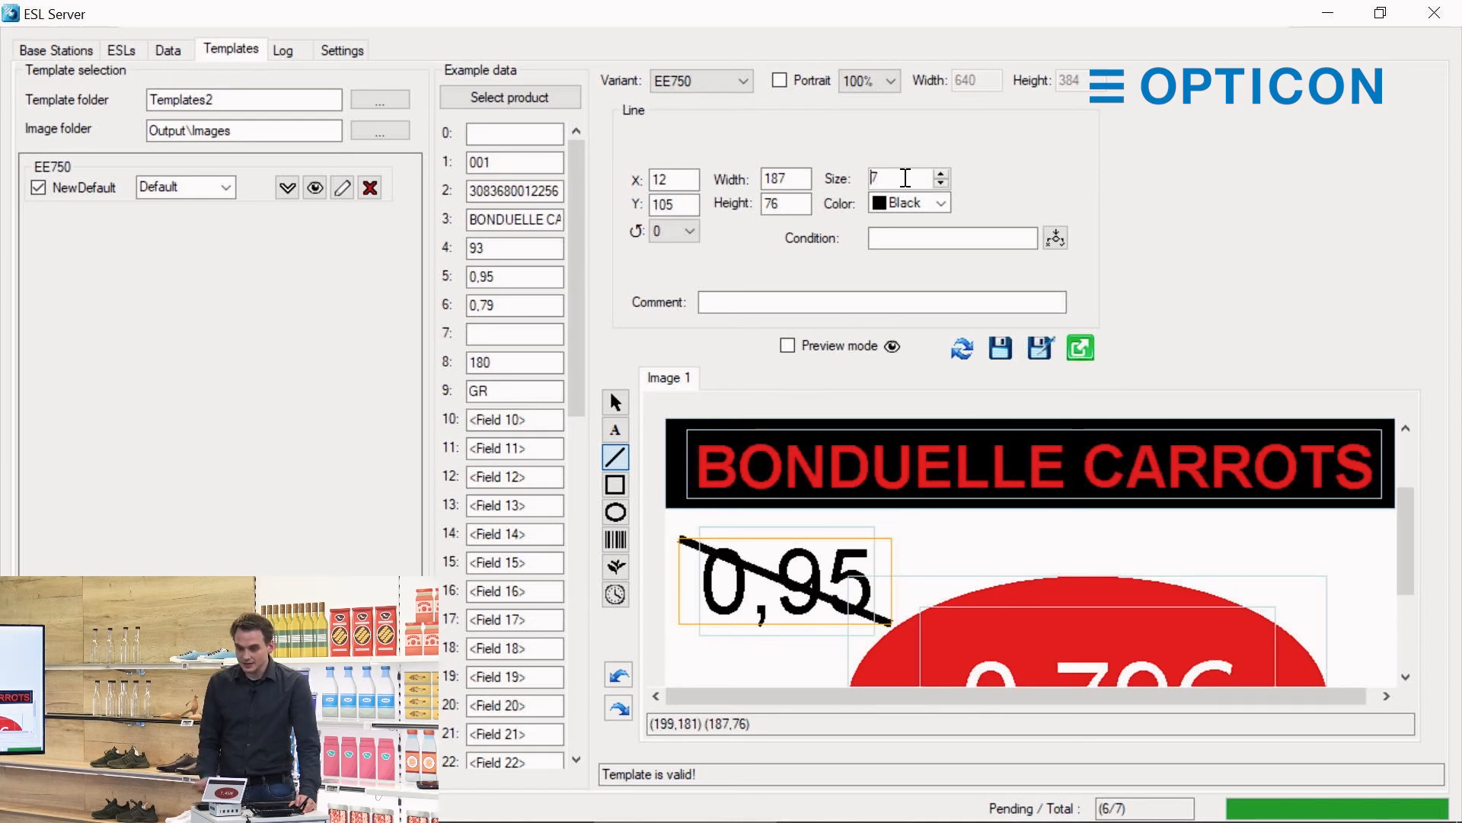
pyautogui.press('Up')
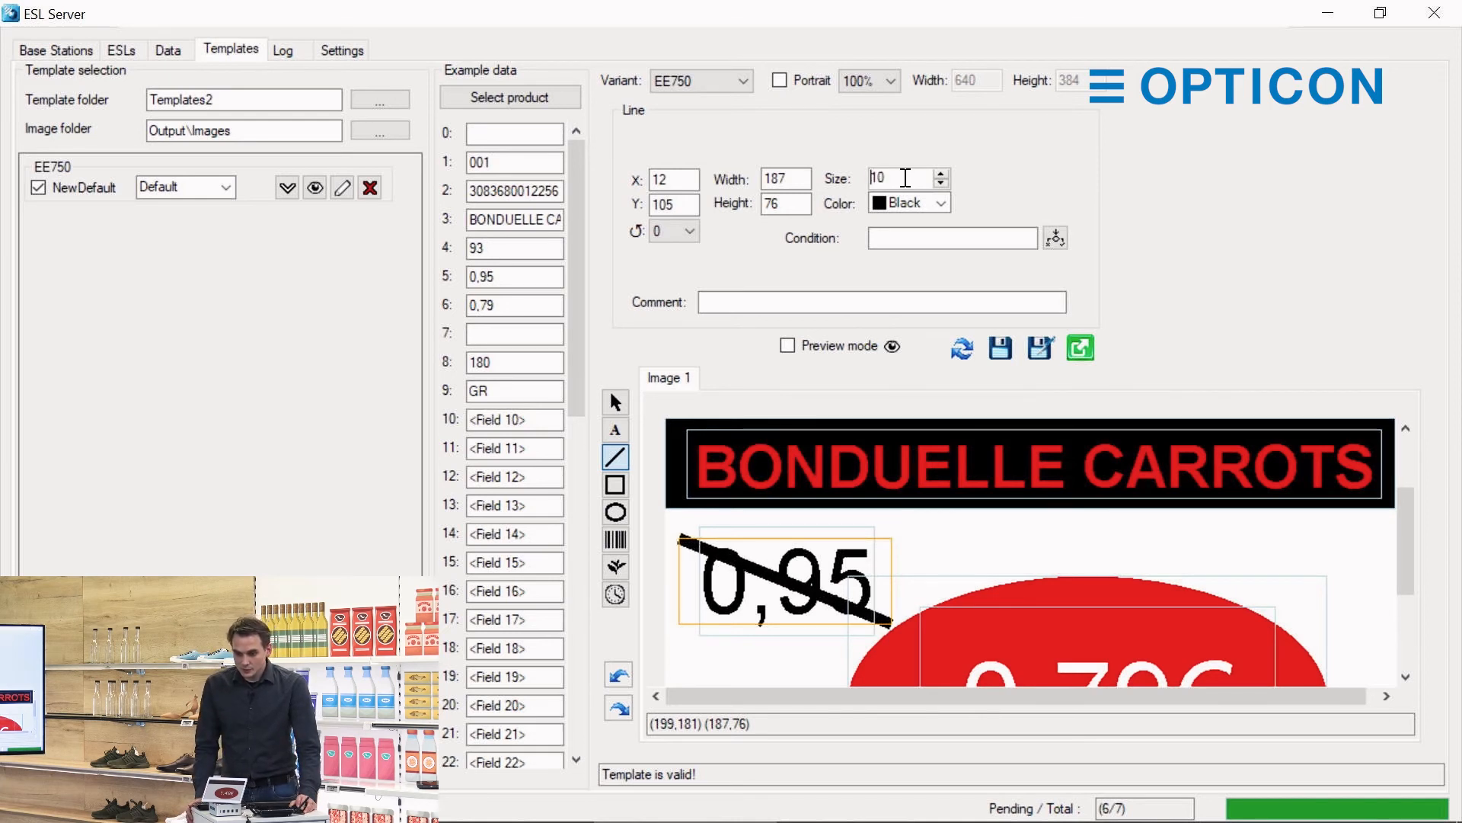
# Rotate the strike-through line to 90 and save the template.
pyautogui.click(661, 230)
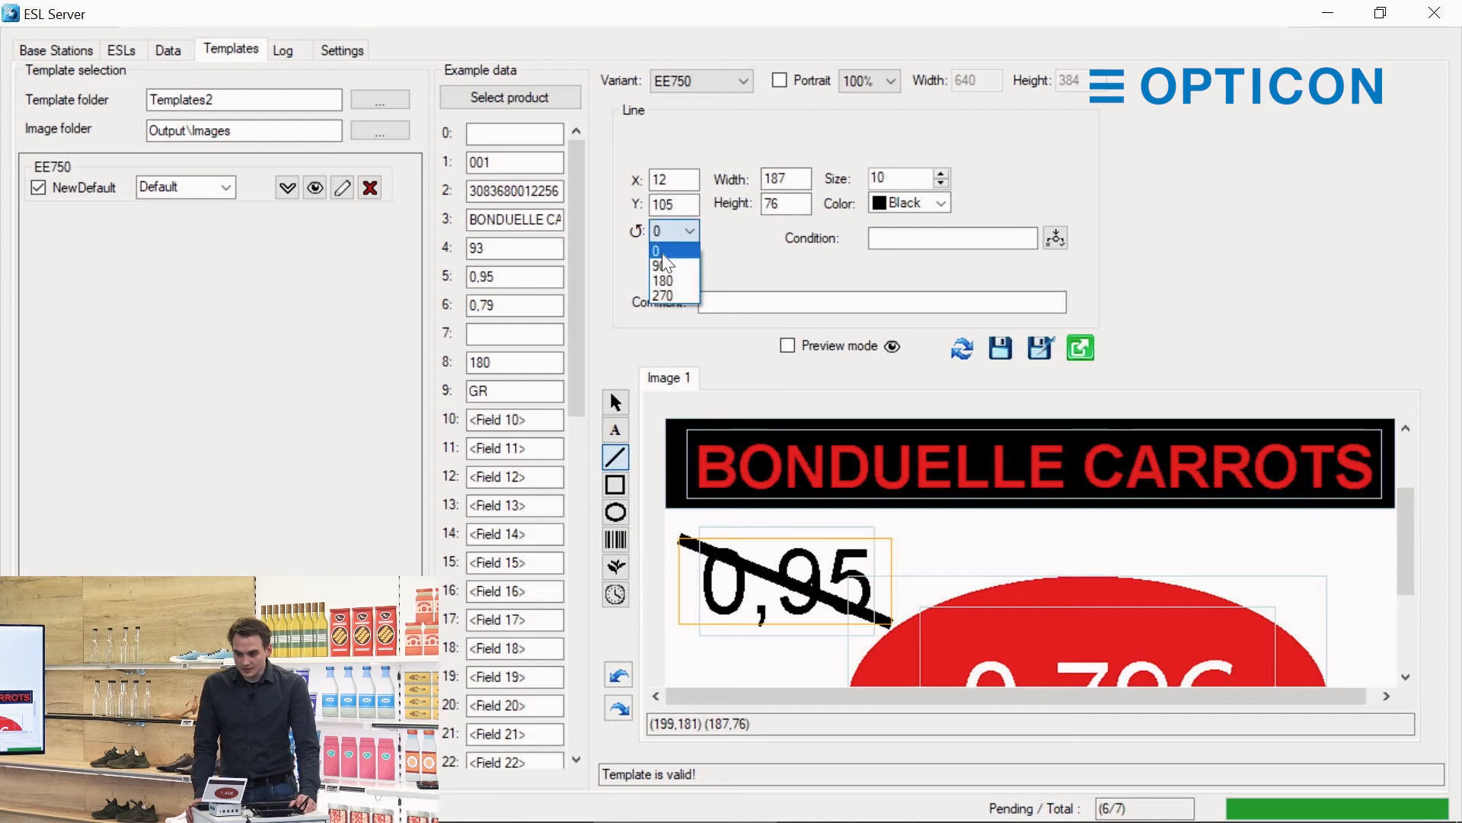
pyautogui.click(661, 265)
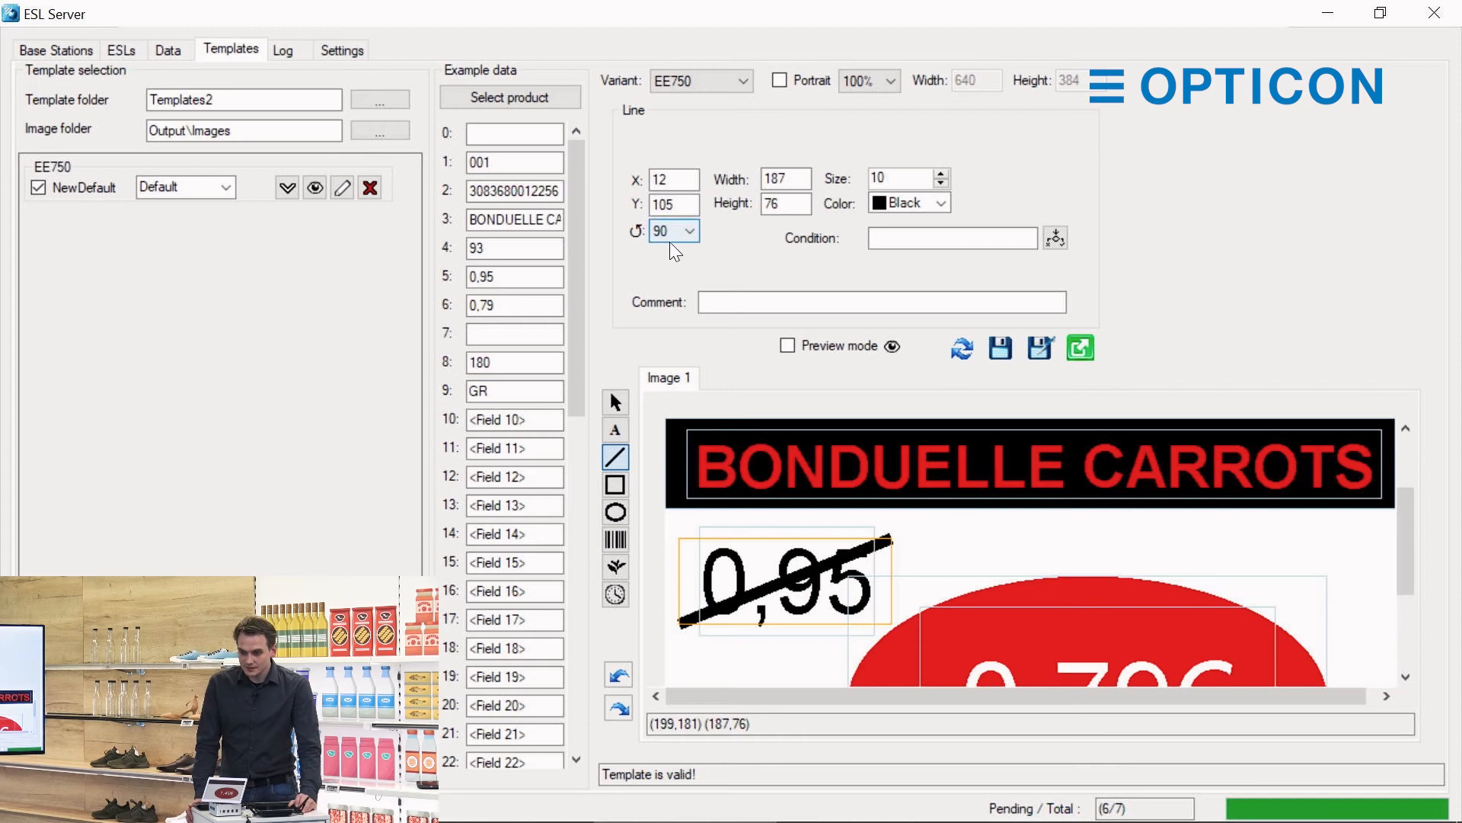
pyautogui.click(1001, 347)
# Add a barcode about 457 by 23 below the red ellipse, with %2% (Barcode) as content and rotation 0.
pyautogui.moveTo(1408, 536); pyautogui.dragTo(1390, 661)
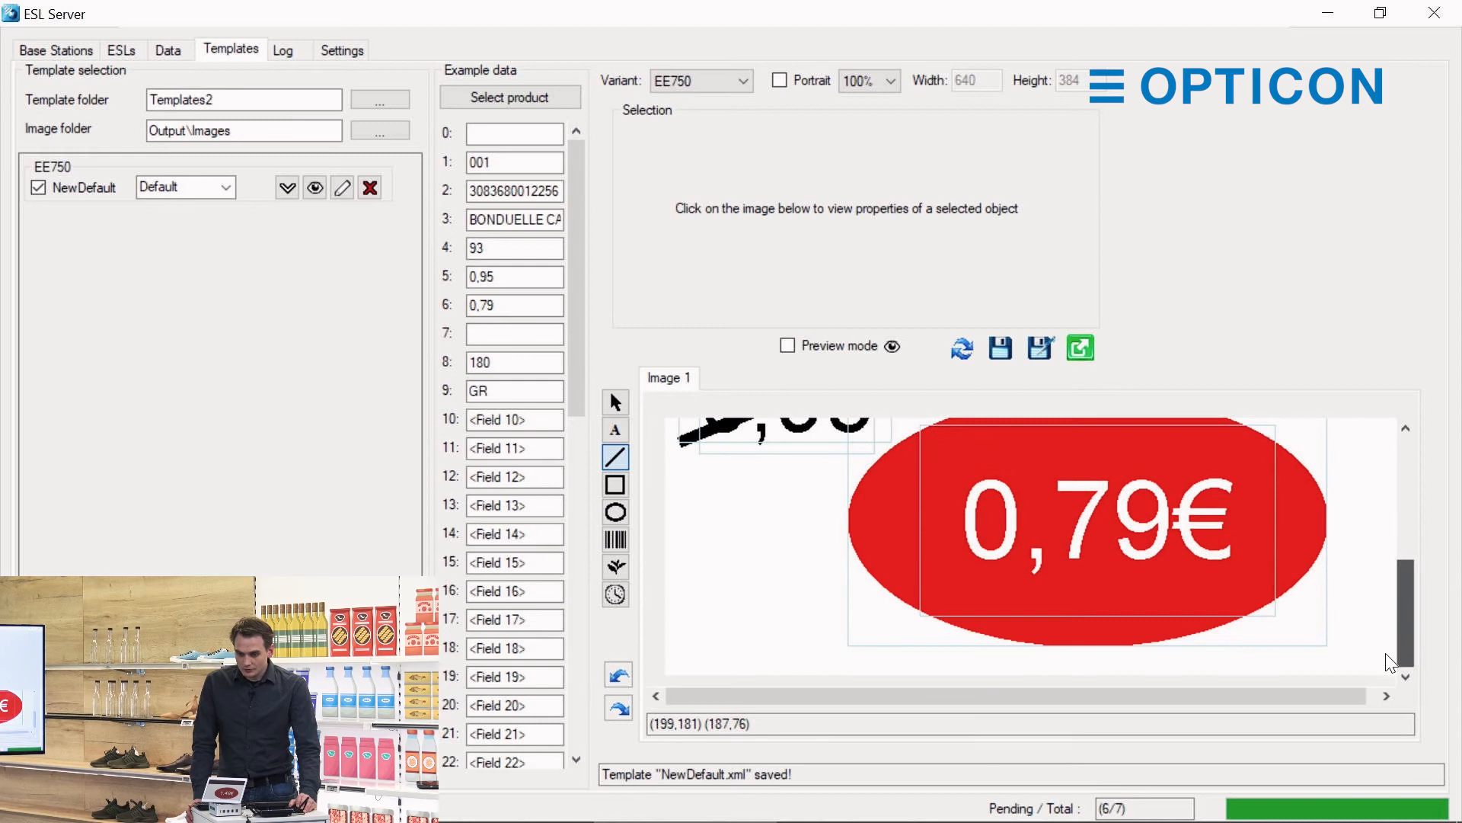
pyautogui.click(614, 540)
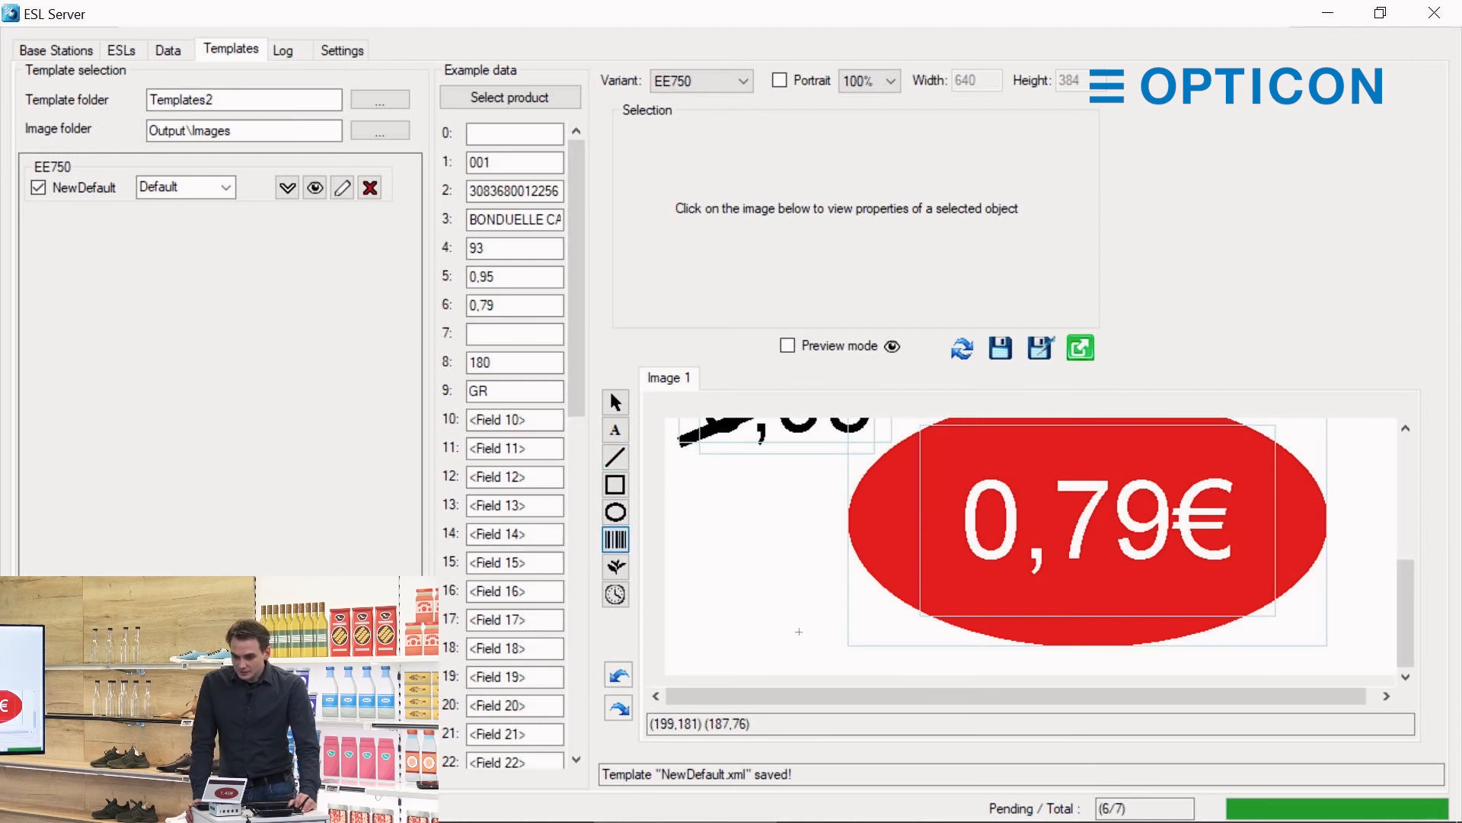
pyautogui.moveTo(791, 648); pyautogui.dragTo(1312, 686)
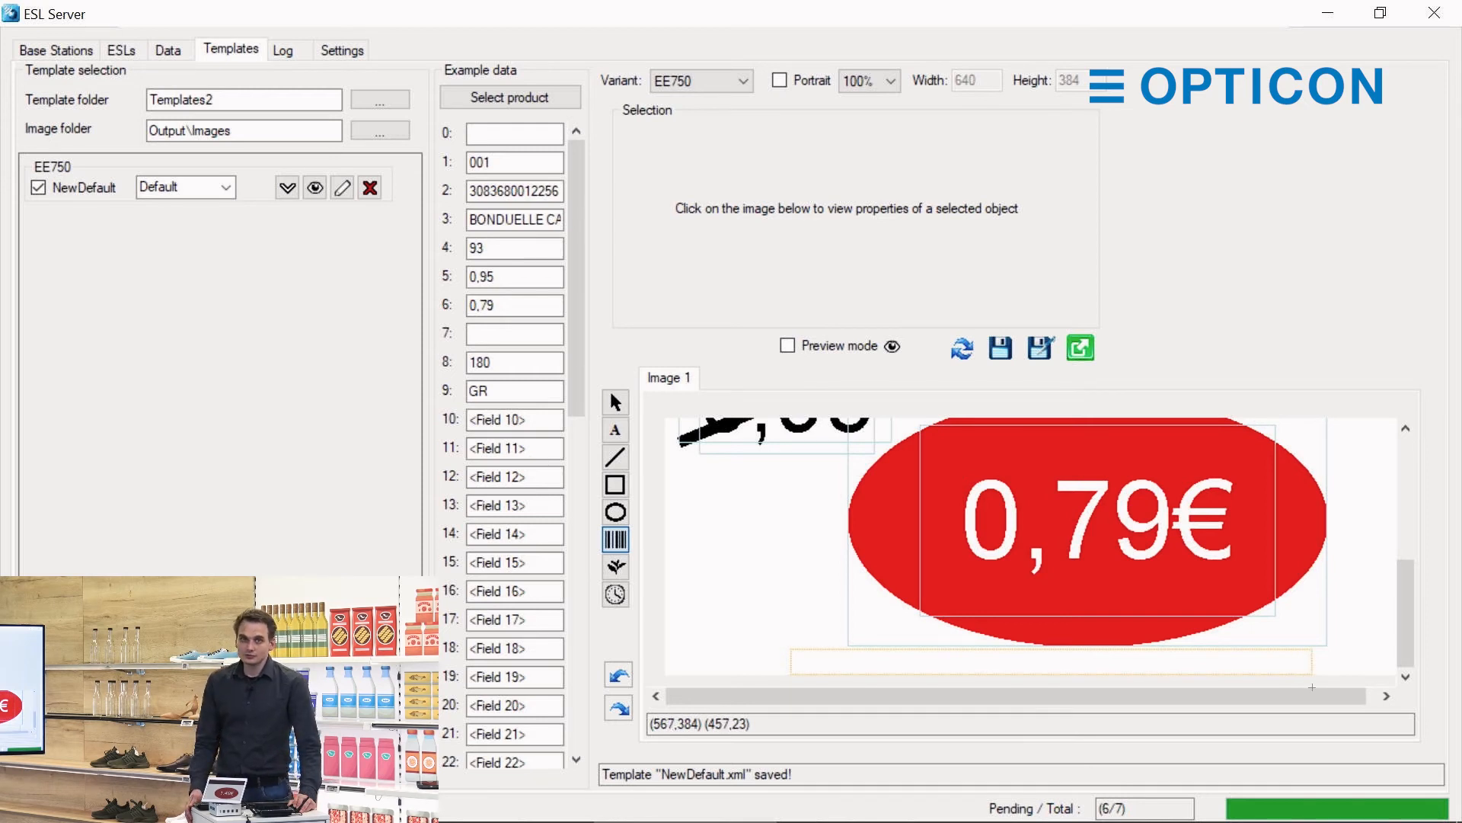
pyautogui.moveTo(1311, 687); pyautogui.dragTo(1313, 687)
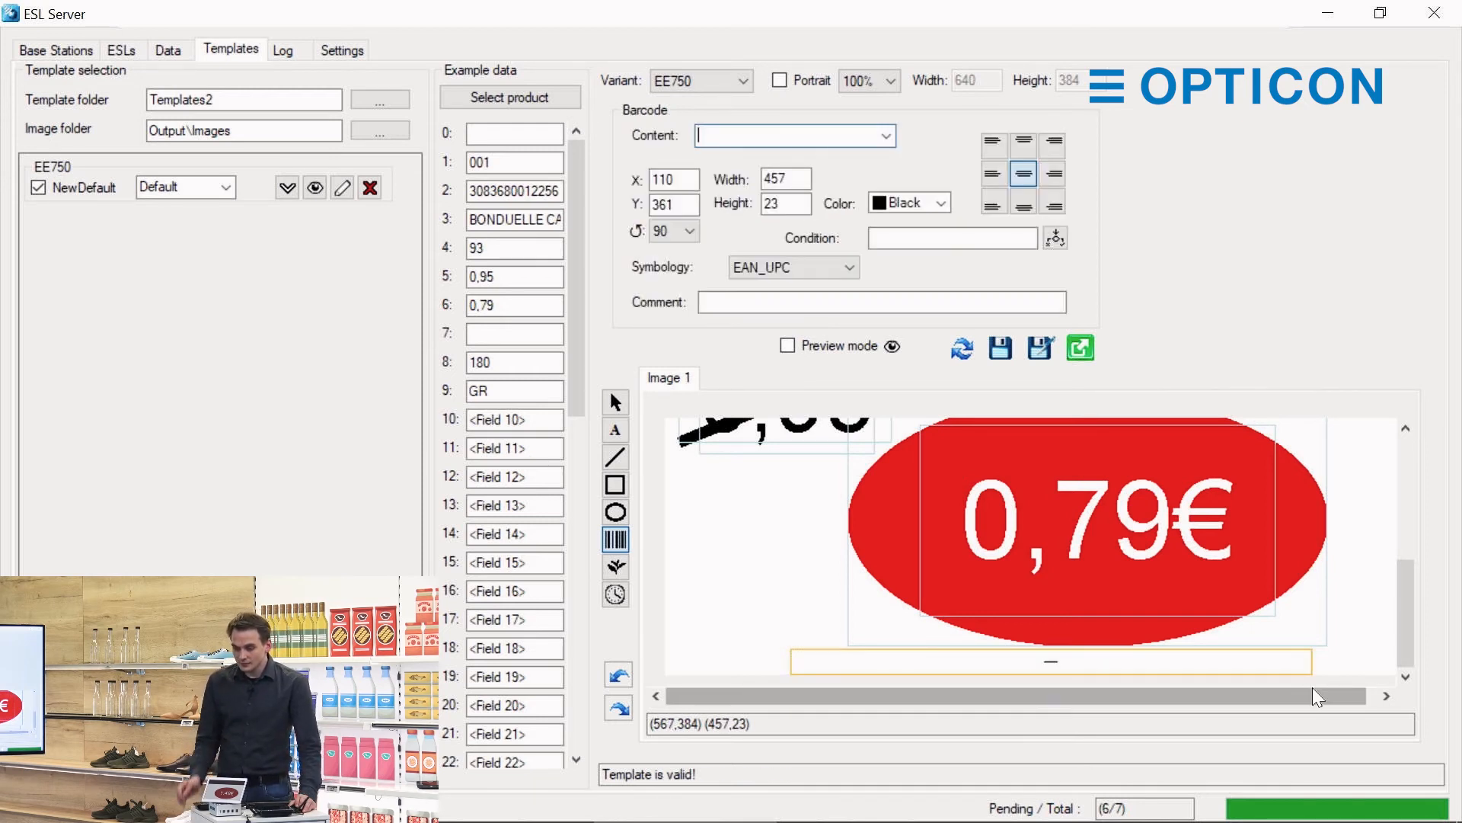
pyautogui.click(882, 133)
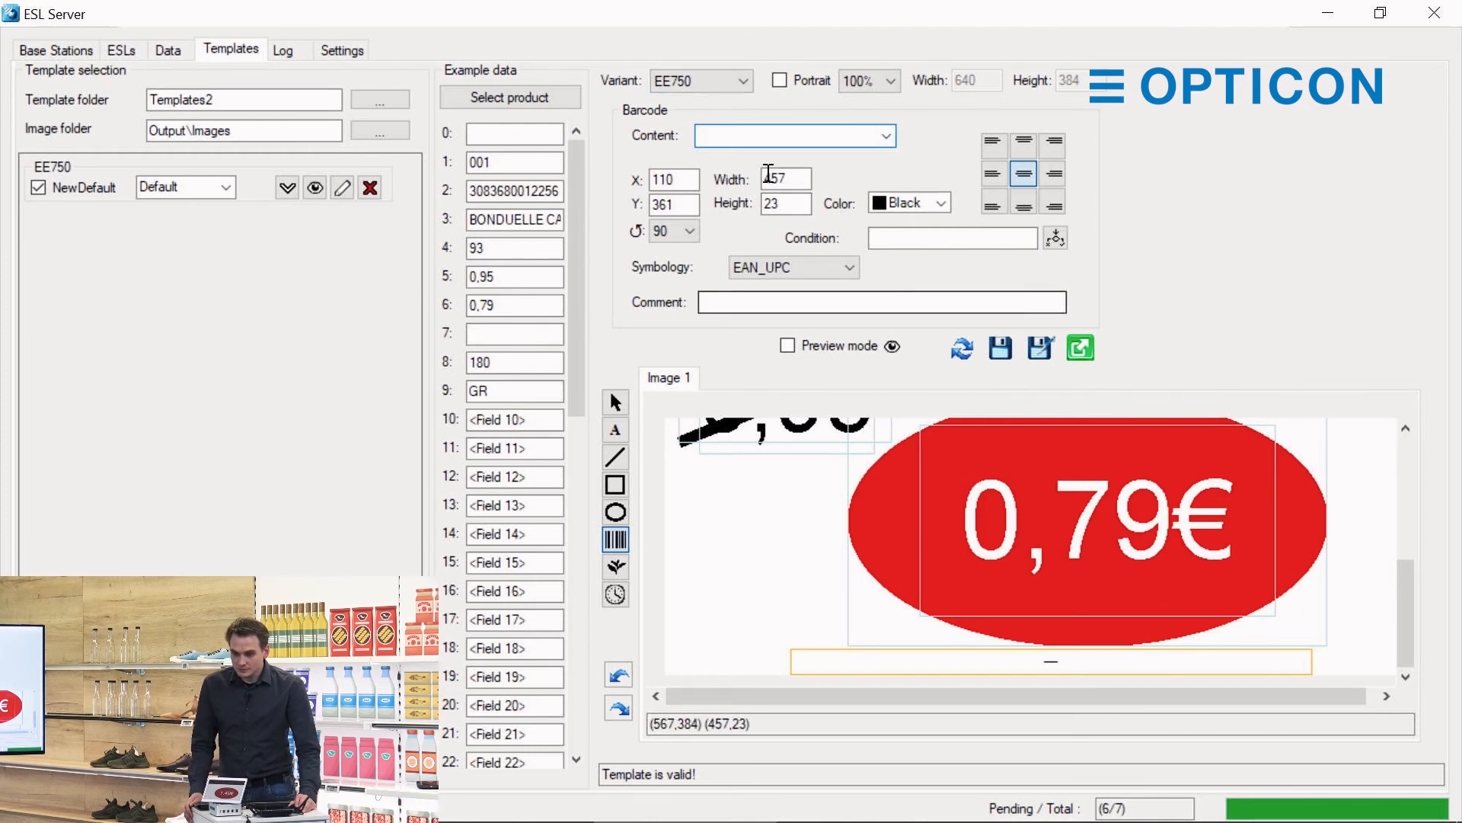
pyautogui.click(886, 135)
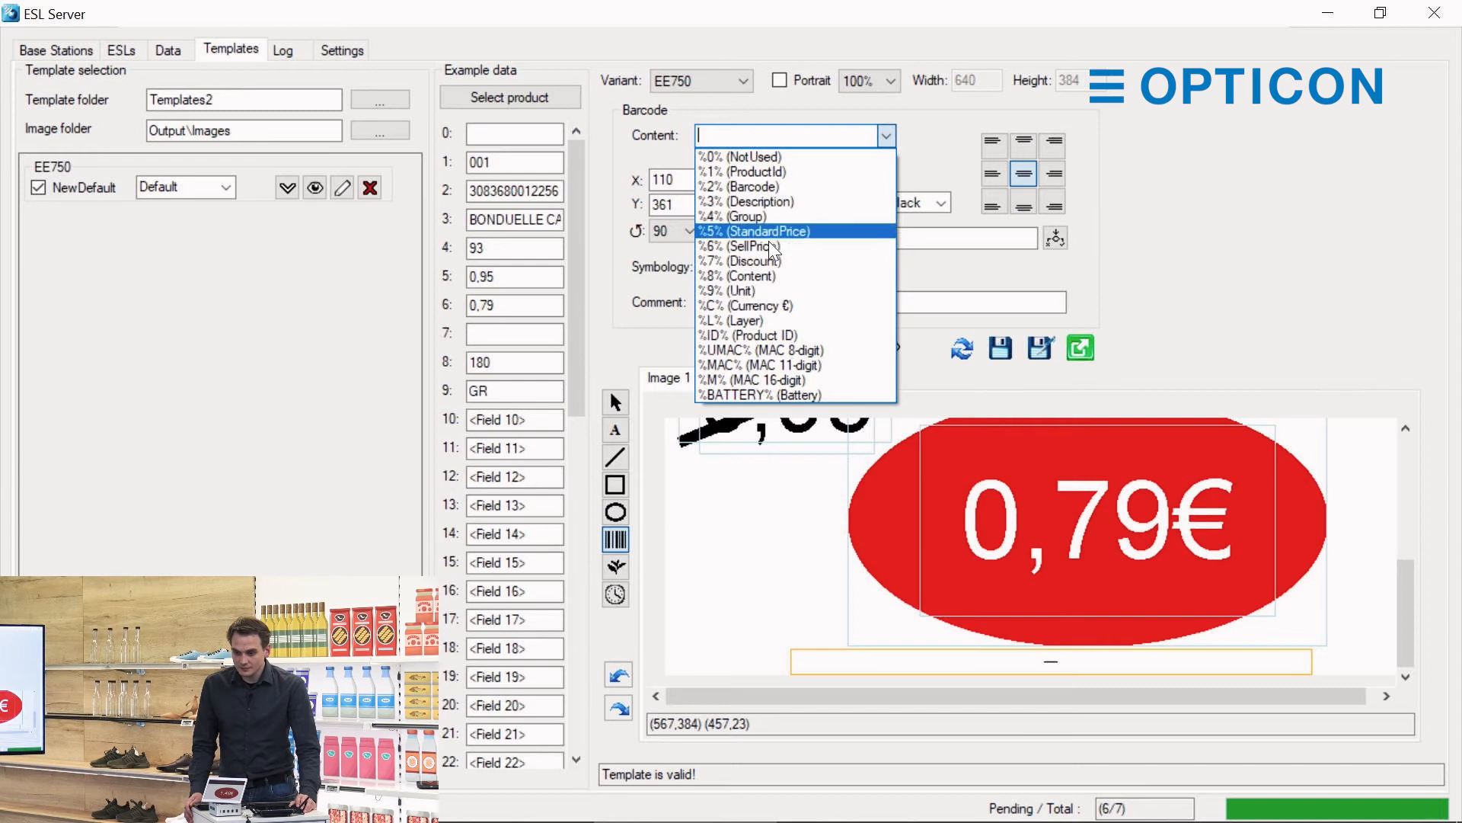
pyautogui.click(742, 187)
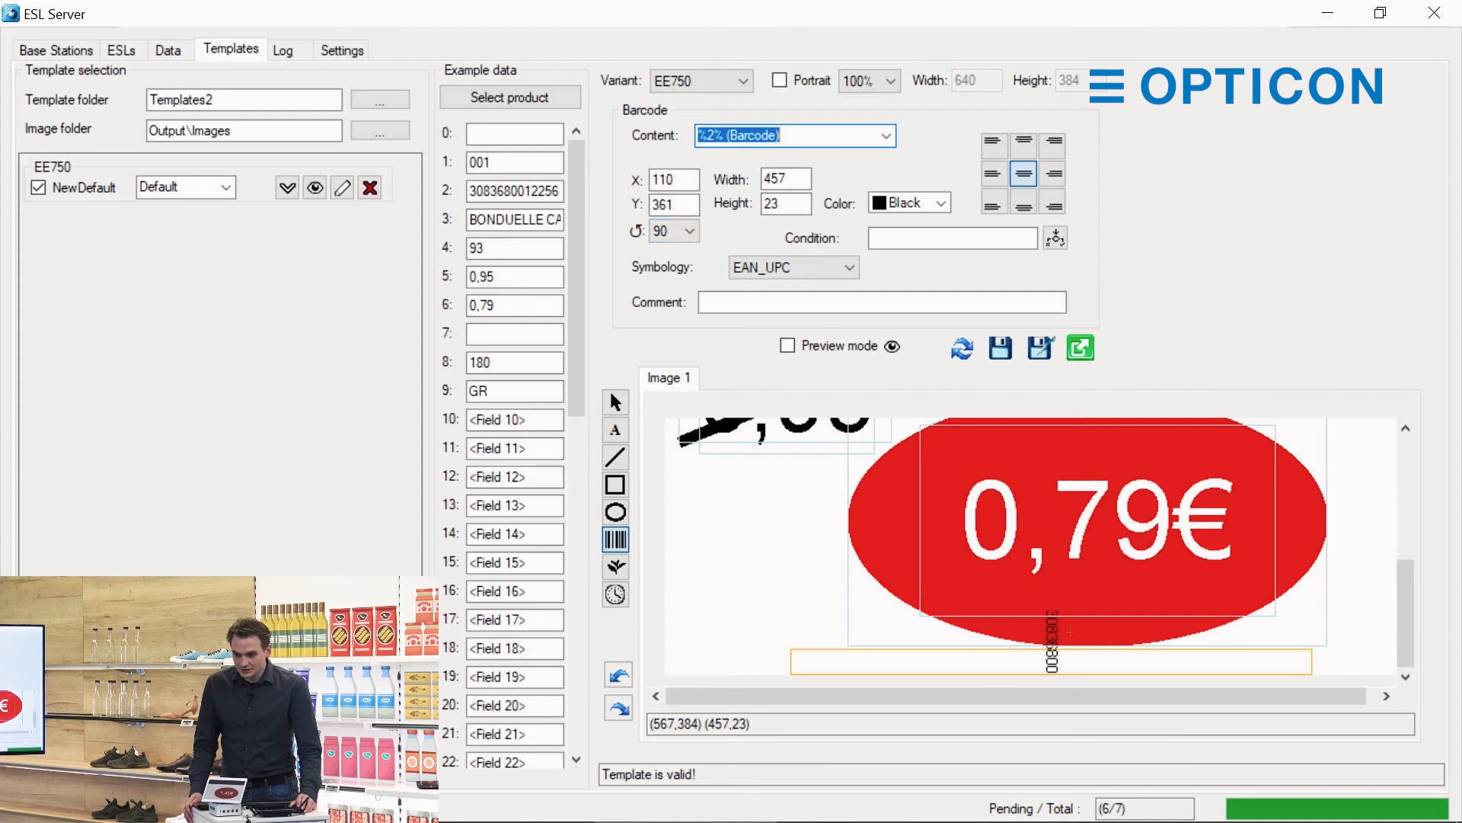
pyautogui.click(667, 233)
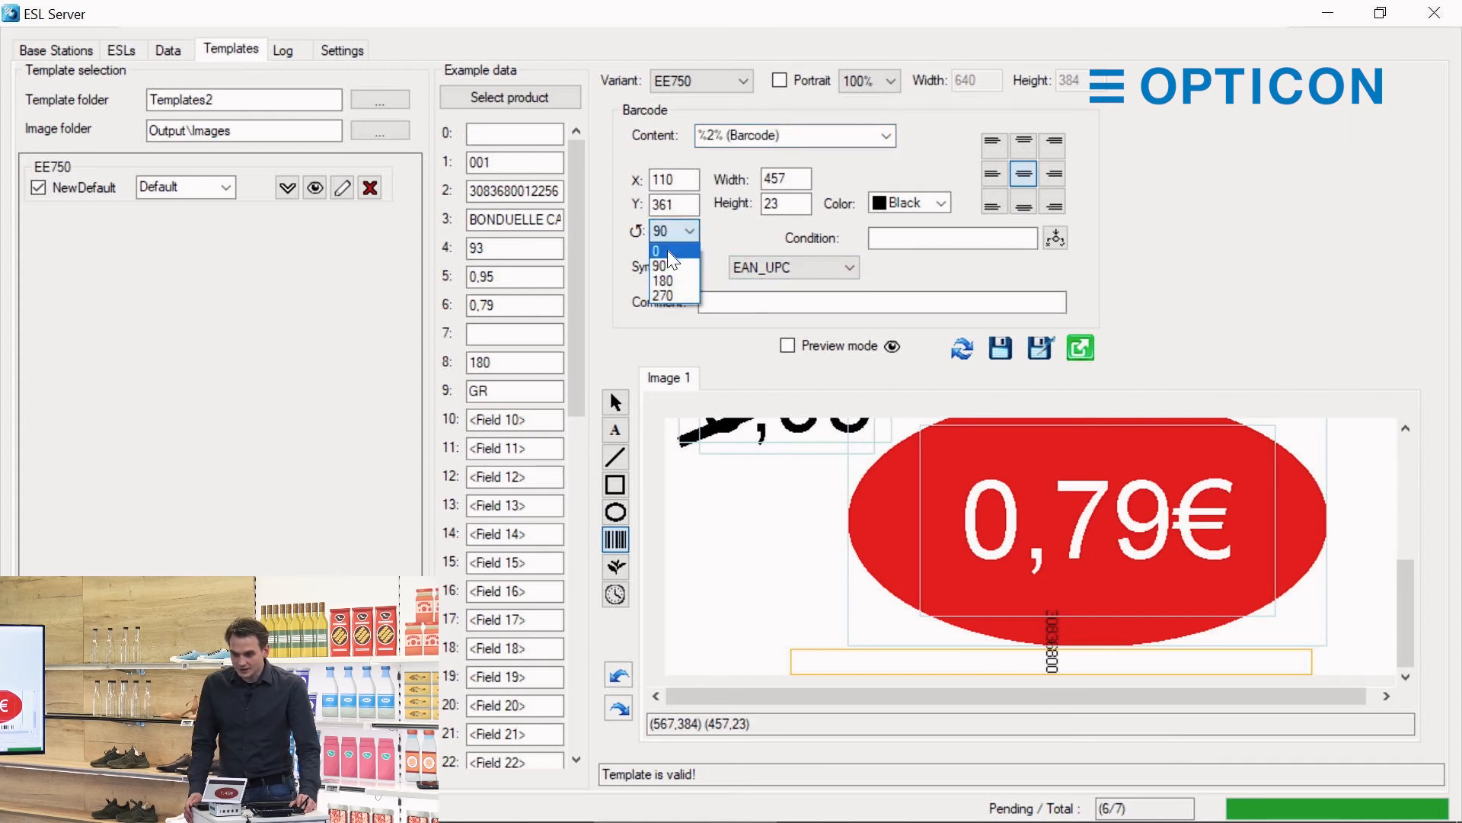
pyautogui.click(663, 252)
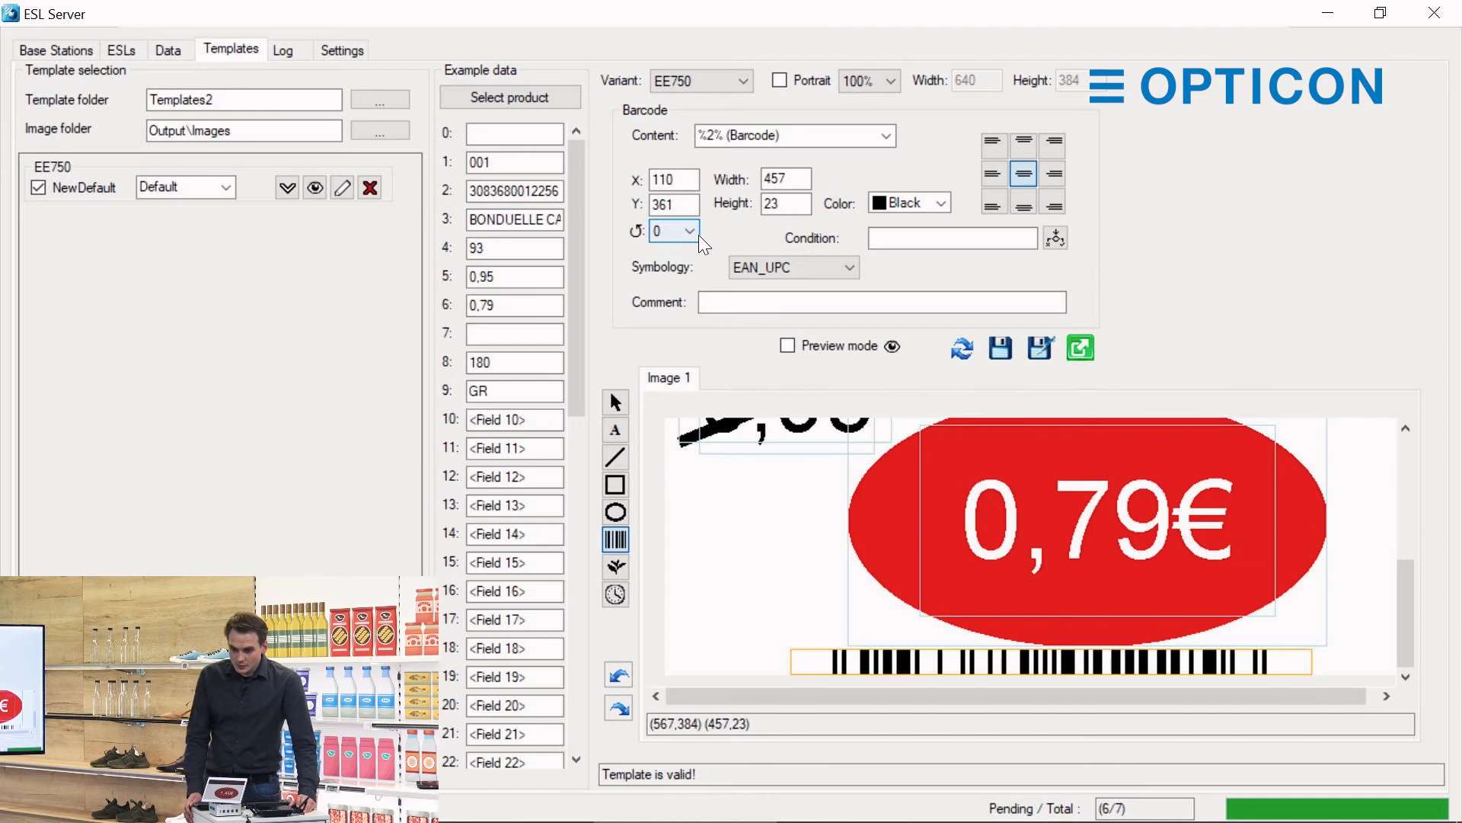
# Try the CODE128 and QR_CODE symbologies on the barcode.
pyautogui.click(769, 268)
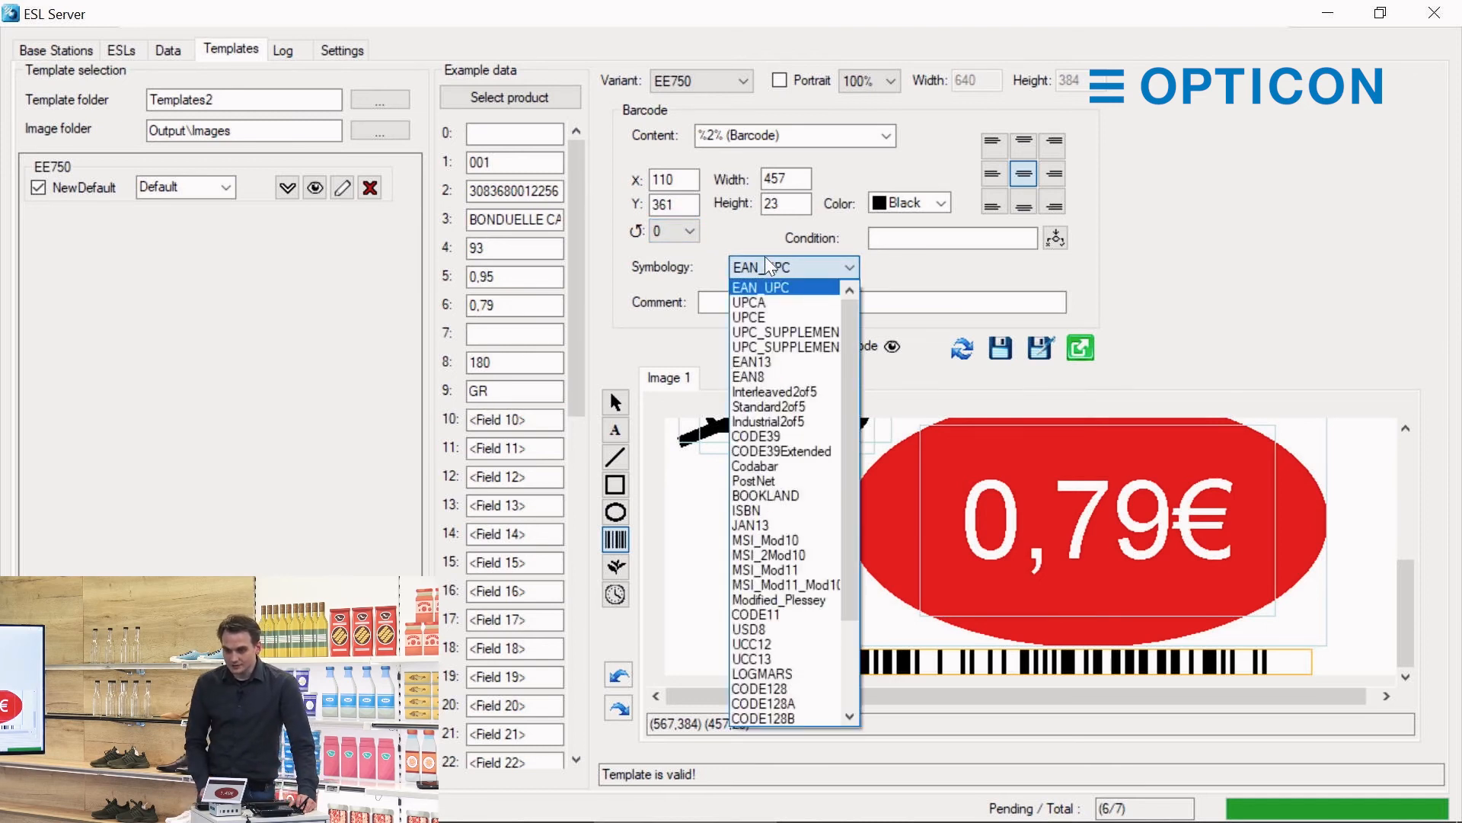
pyautogui.click(767, 262)
pyautogui.click(767, 268)
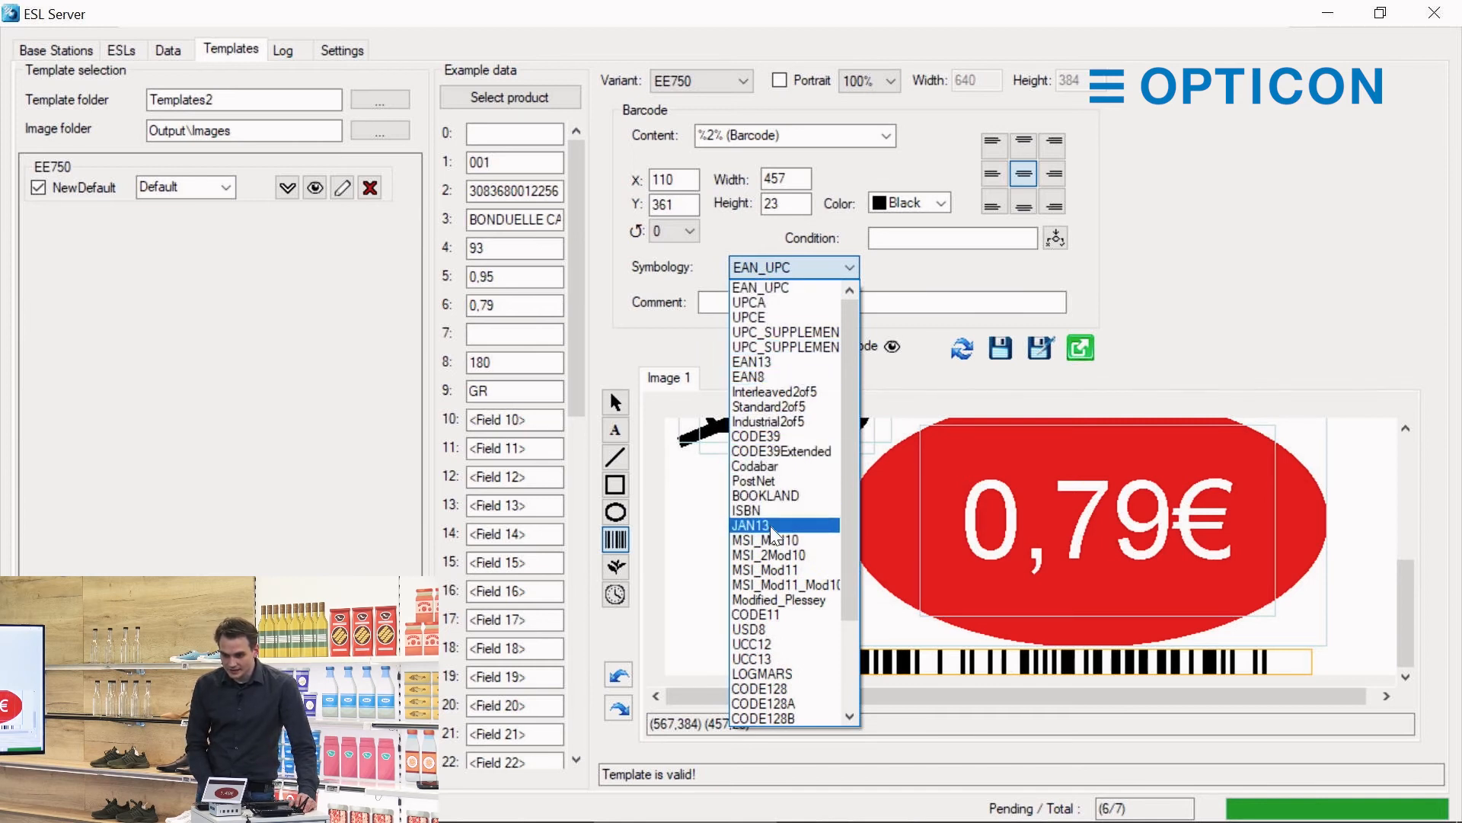
pyautogui.scroll(-2, 770, 526)
pyautogui.click(785, 600)
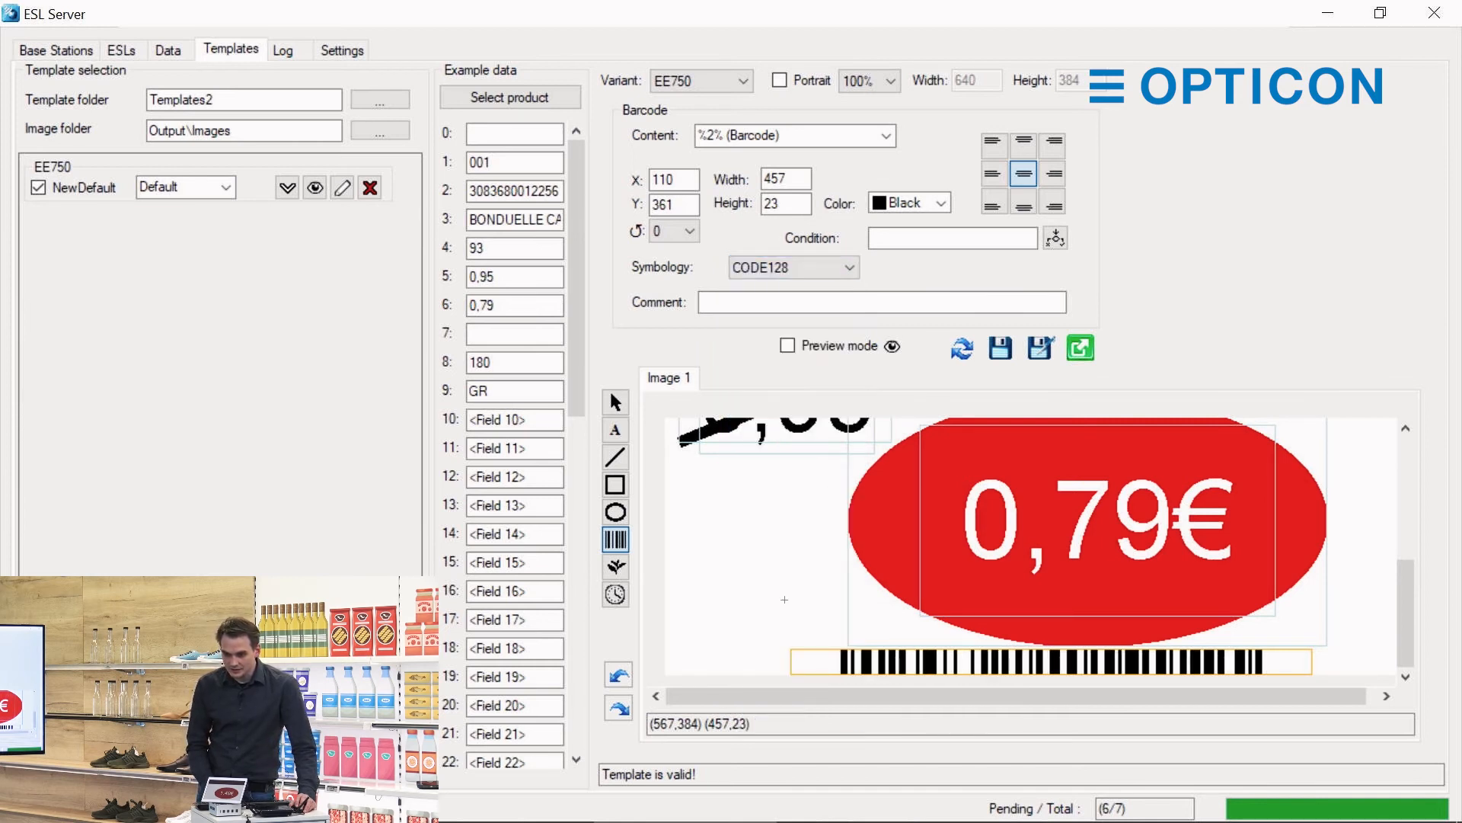
pyautogui.click(810, 268)
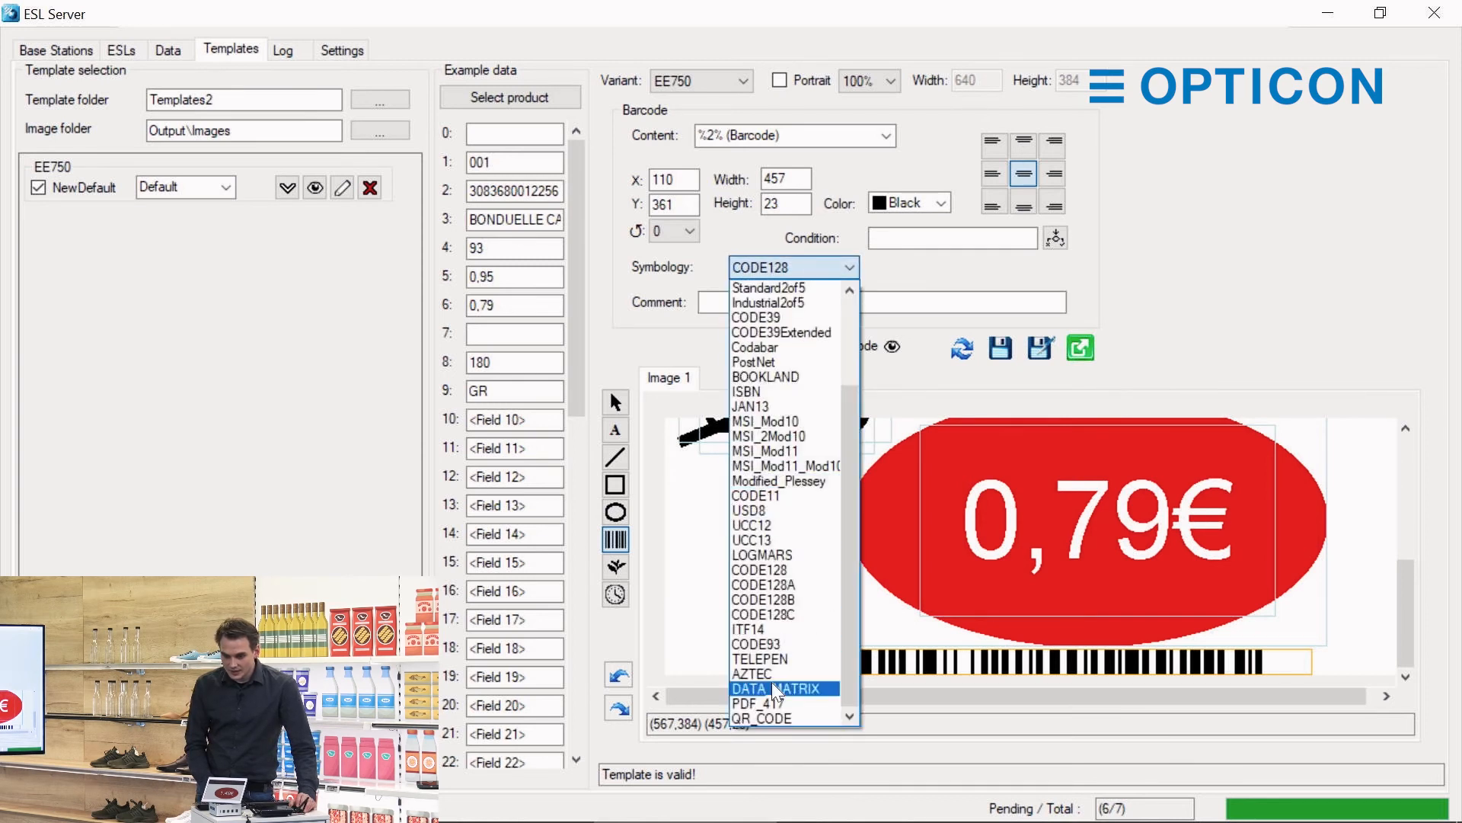
pyautogui.click(765, 716)
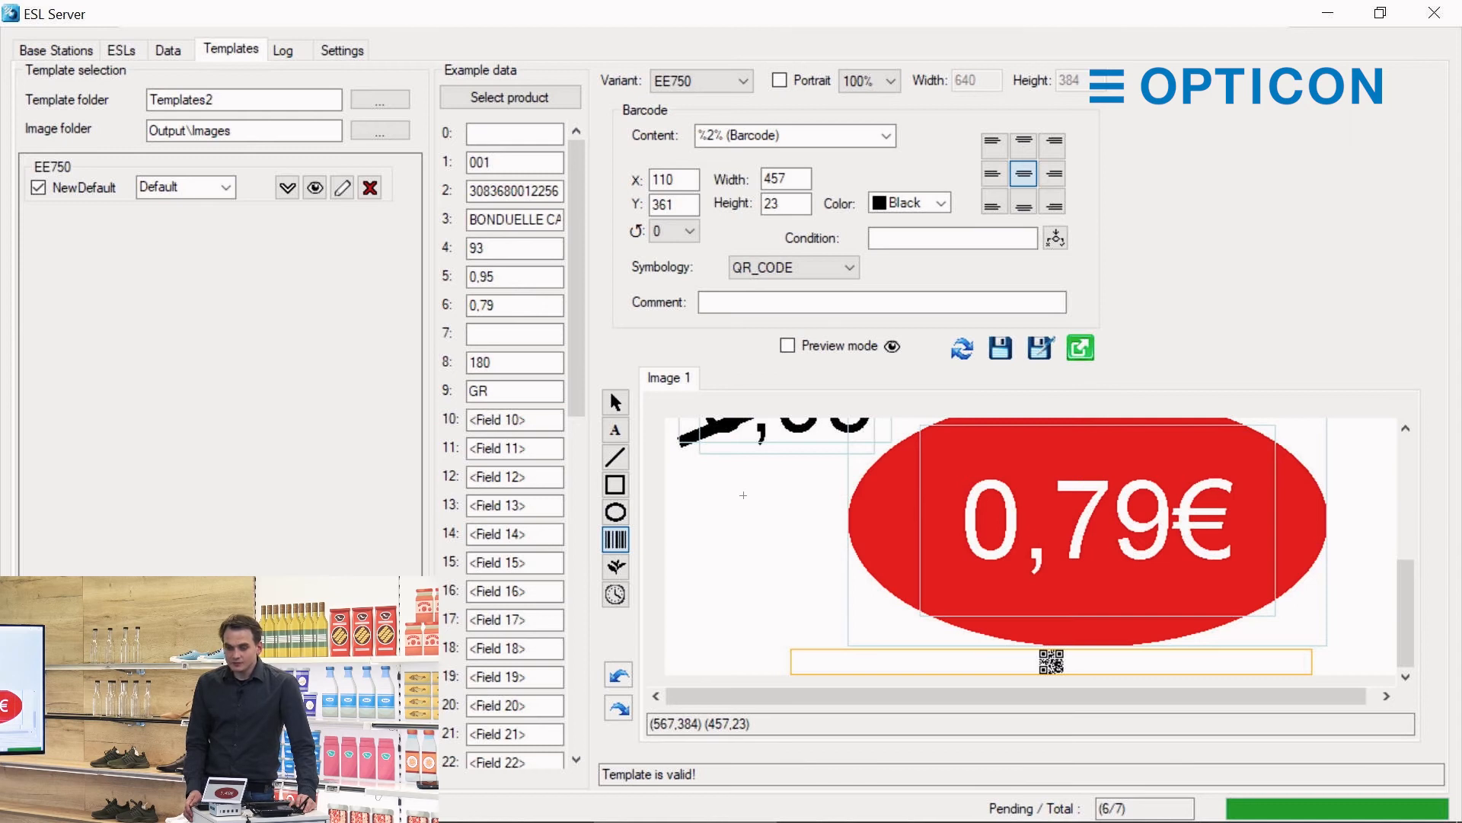
# Set the barcode's symbology to EAN_UPC and save the template.
pyautogui.click(835, 268)
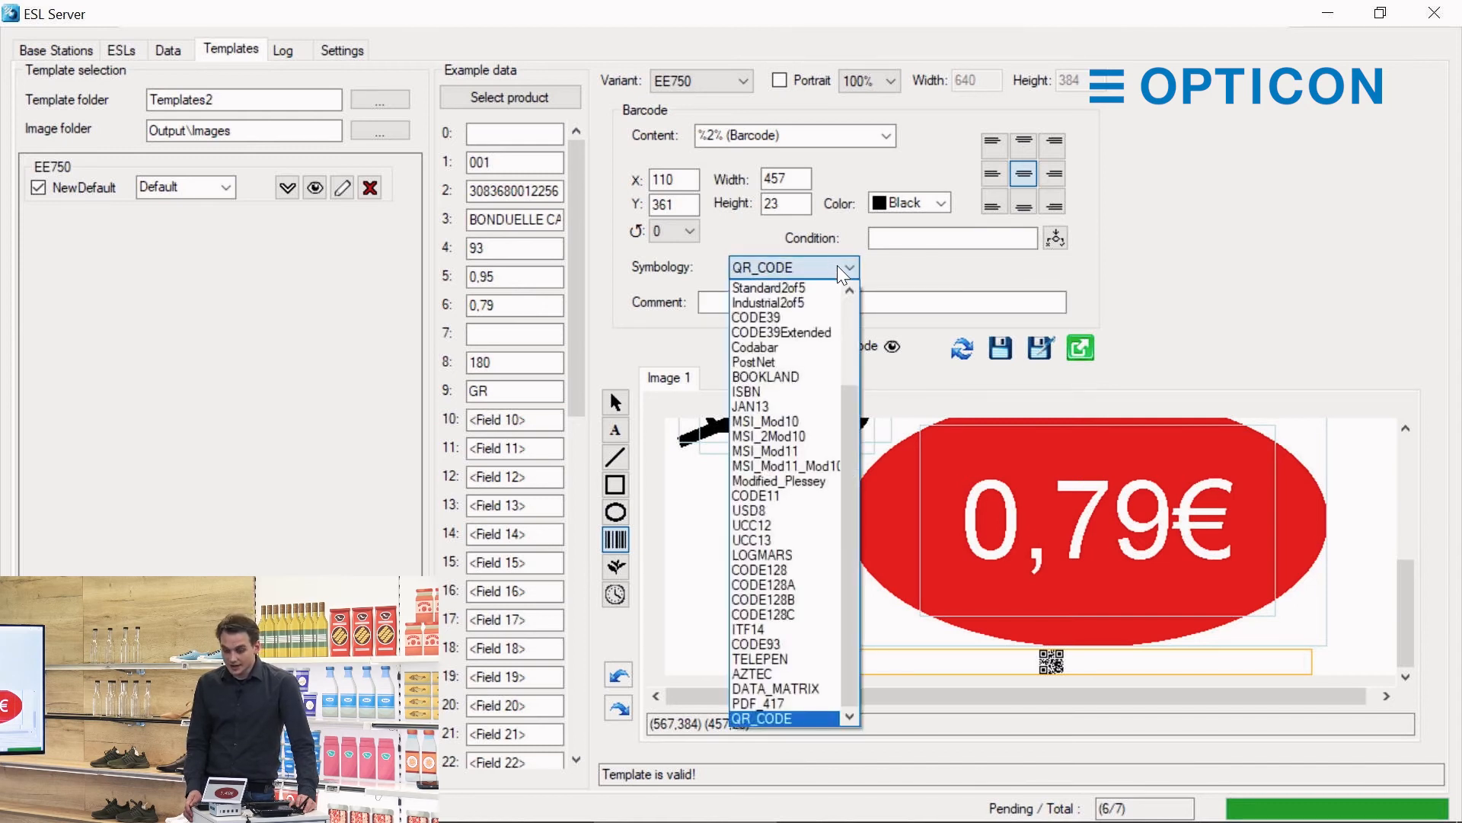
pyautogui.scroll(3, 808, 390)
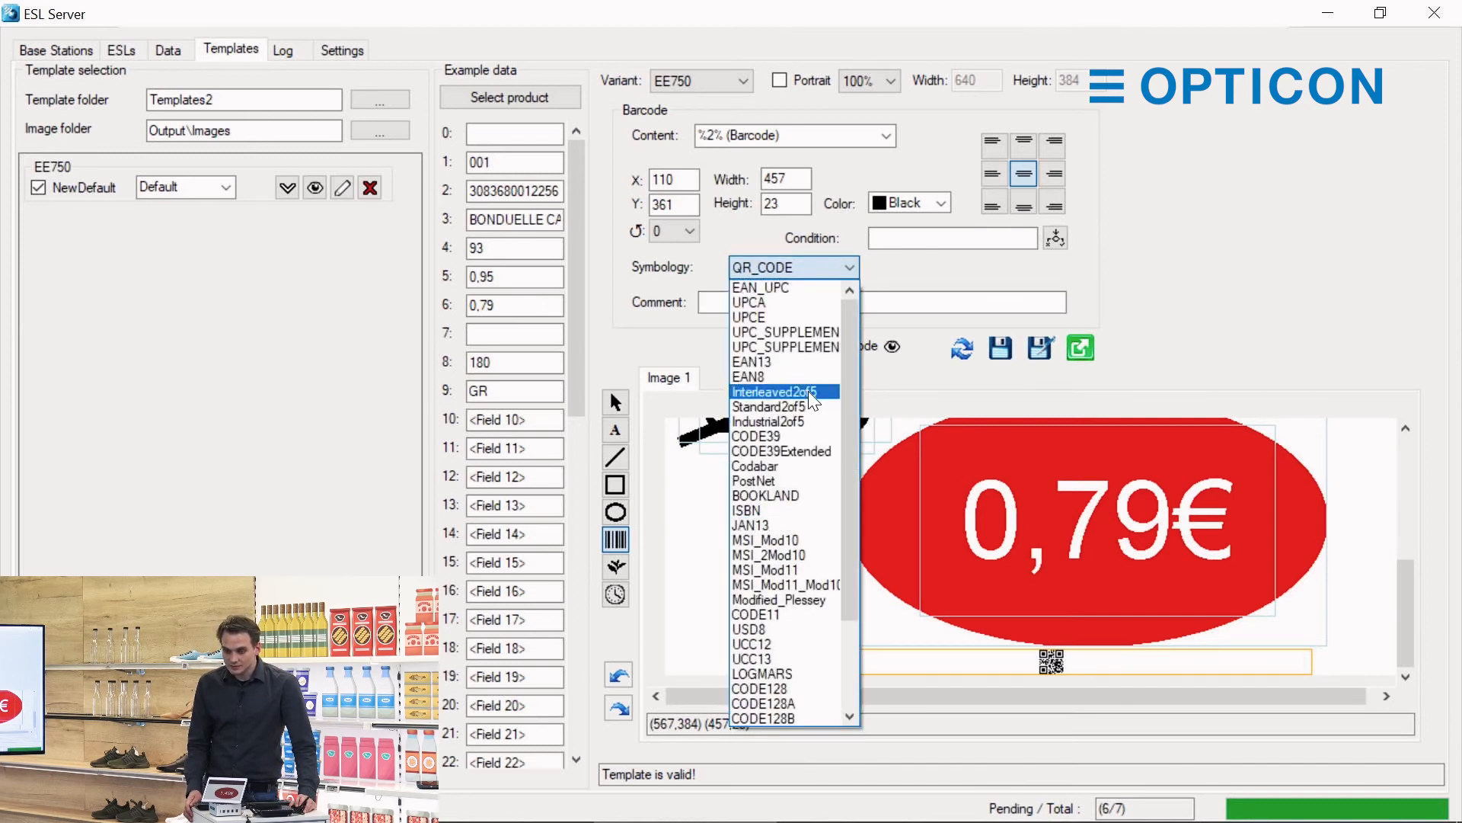
pyautogui.click(781, 288)
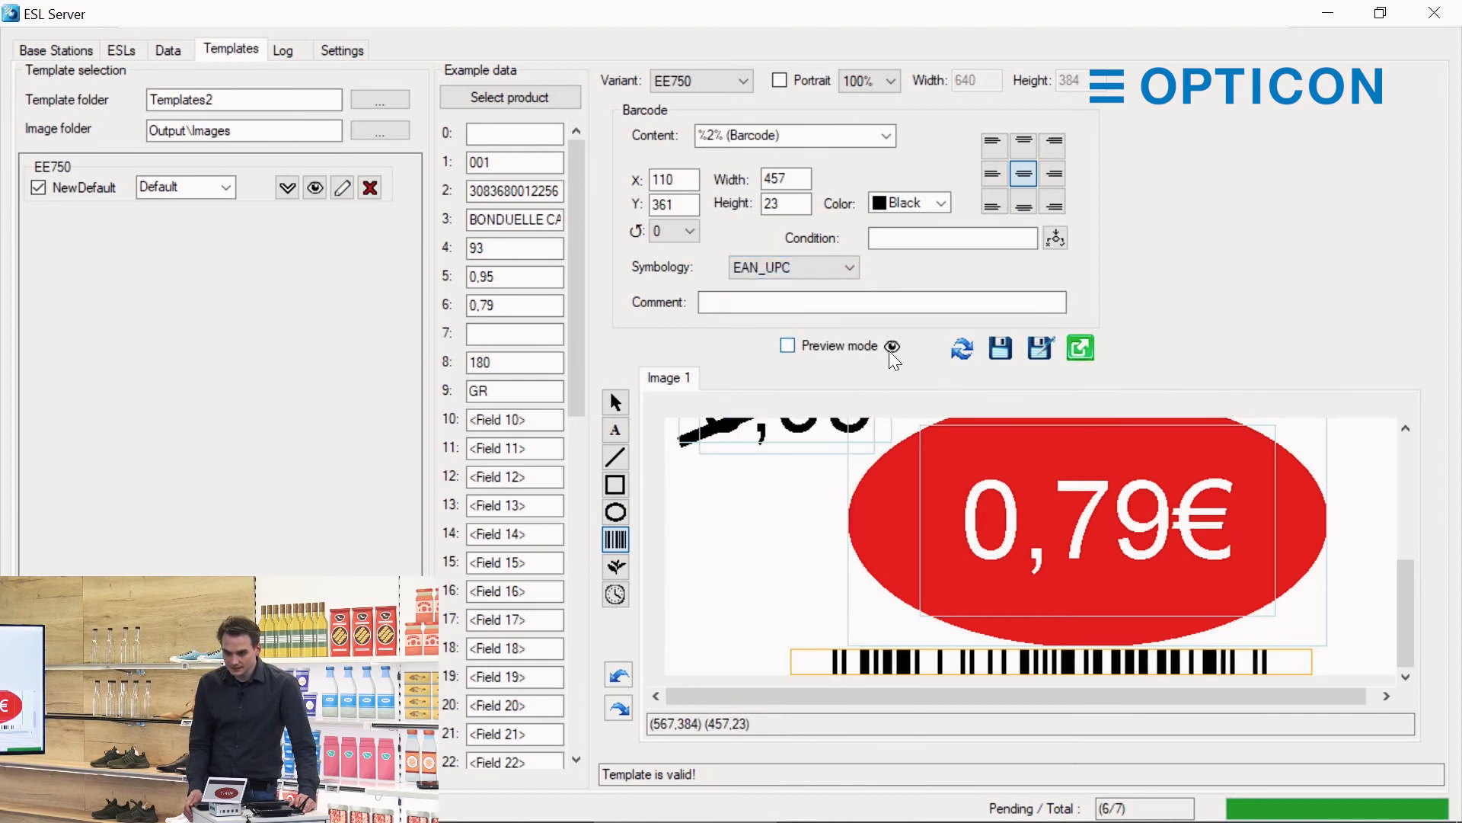
pyautogui.click(1002, 347)
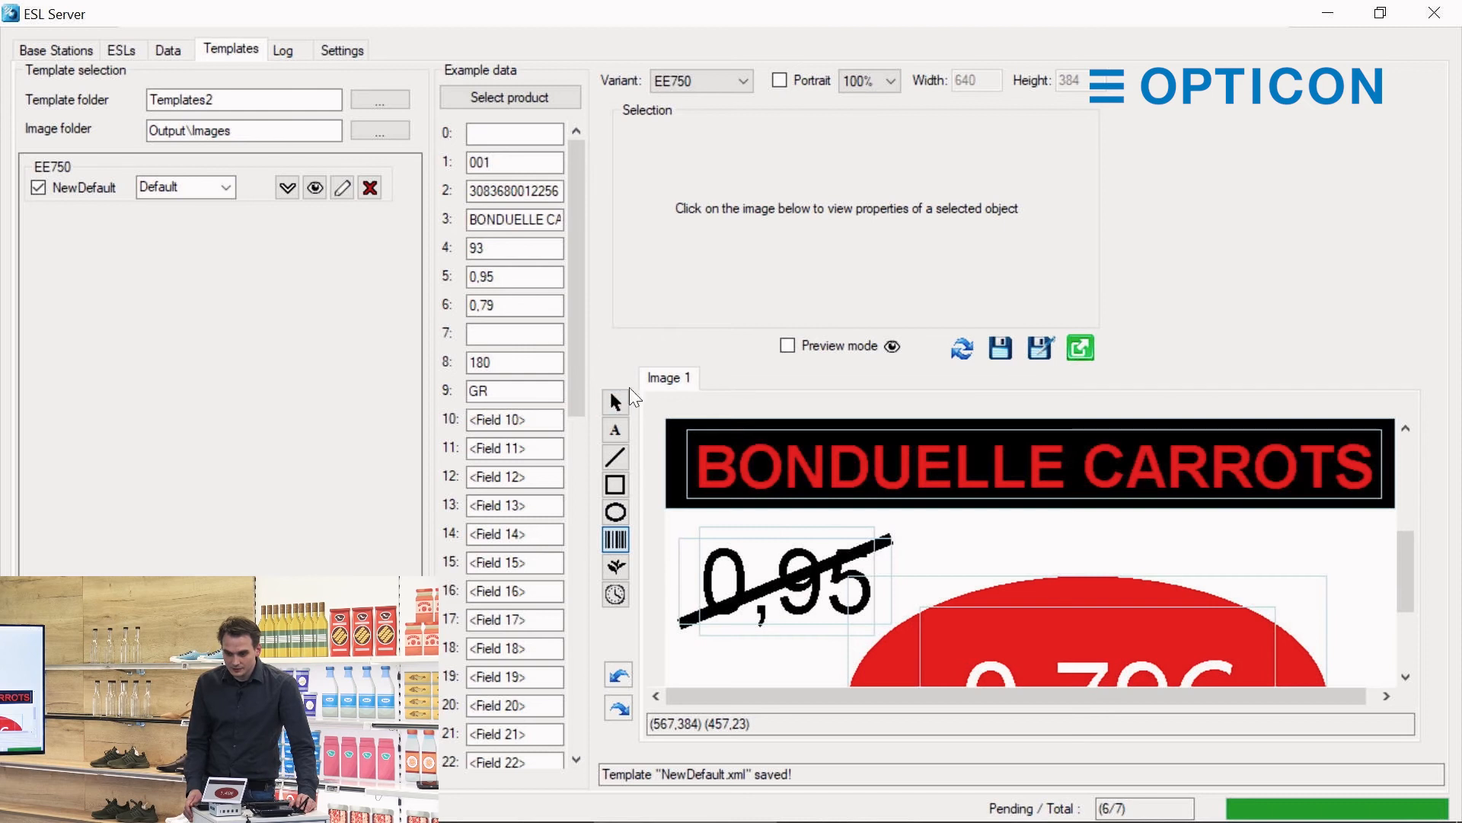
# Draw an image box about 89 by 62 below the end of the header, overlapping the ellipse's upper edge area.
pyautogui.click(615, 567)
pyautogui.scroll(-3, 1225, 579)
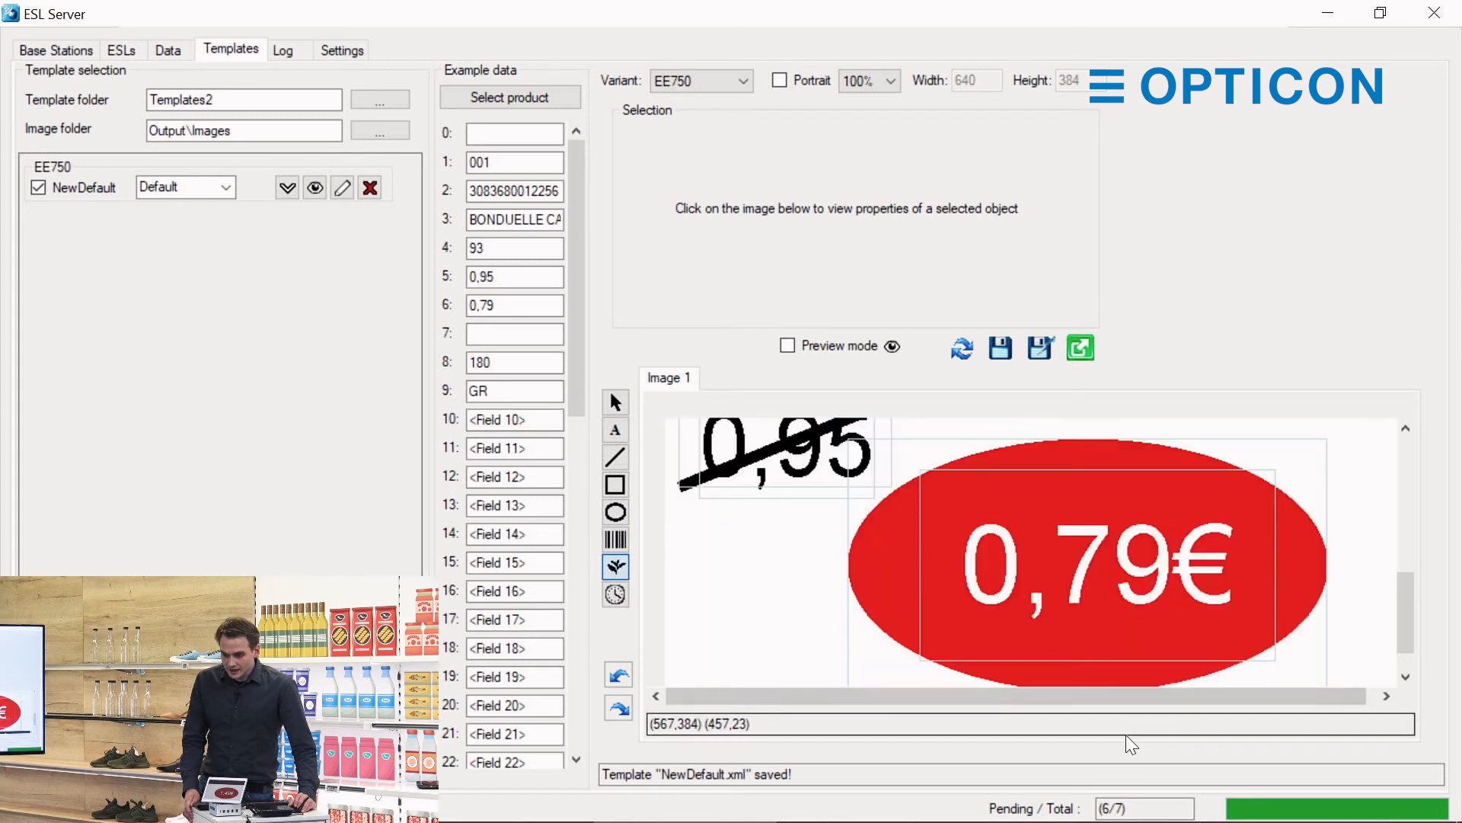
pyautogui.moveTo(1127, 696); pyautogui.dragTo(1225, 692)
pyautogui.scroll(3, 1260, 427)
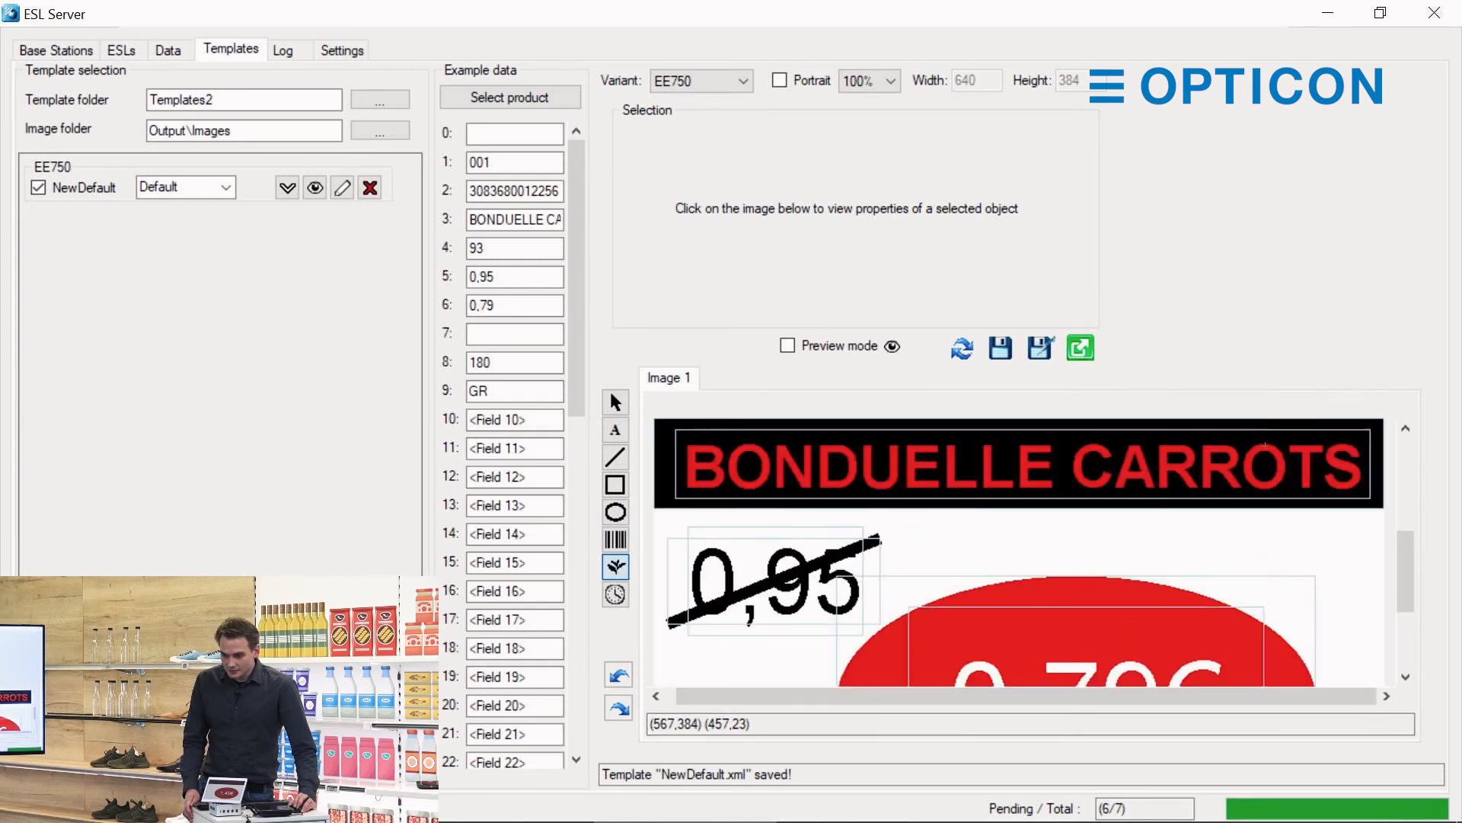
pyautogui.moveTo(1245, 528); pyautogui.dragTo(1346, 598)
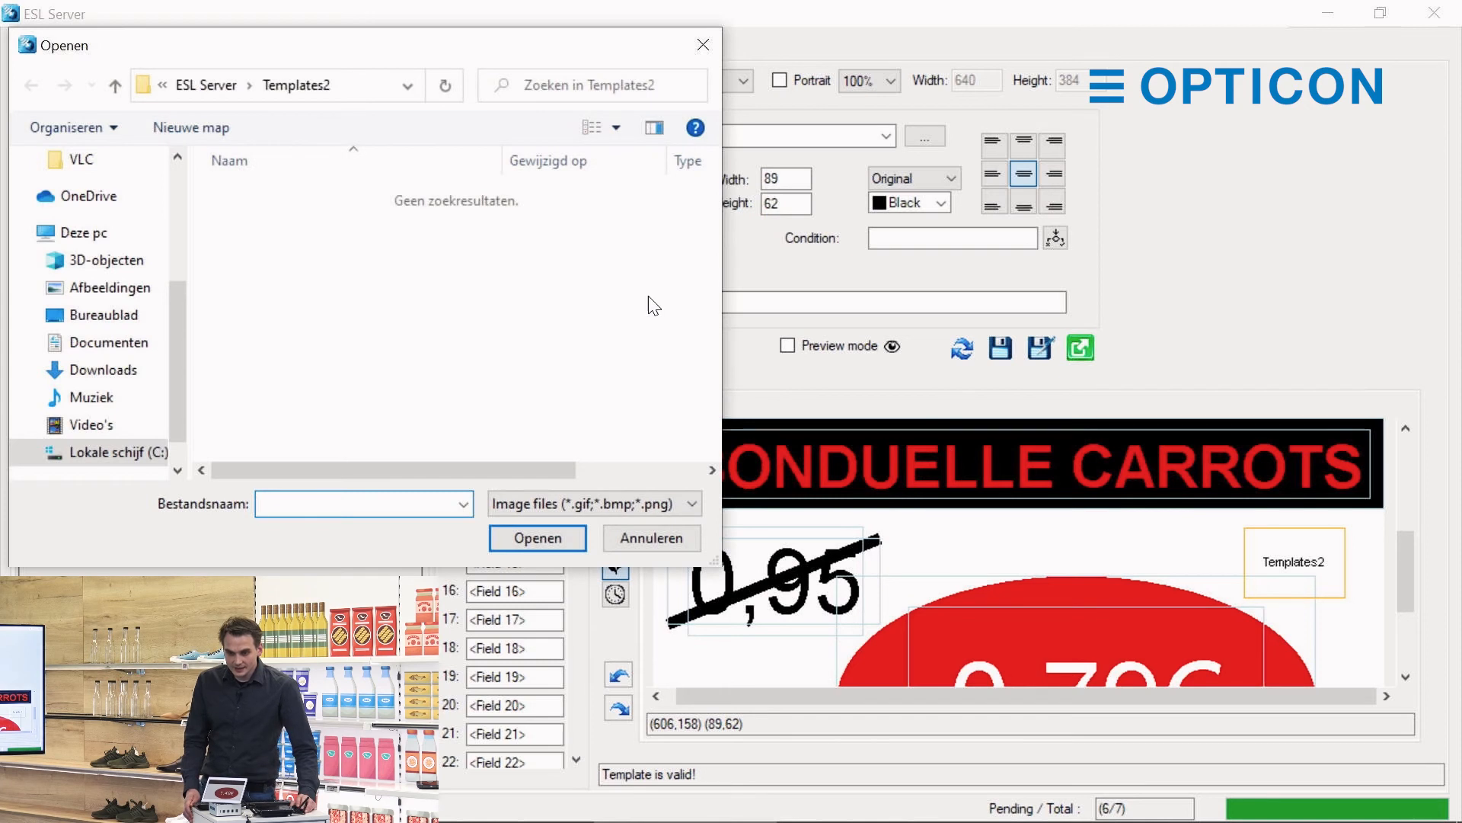
# Load wipe_sale_medium.gif from the Logos folder inside Templates into the image box.
pyautogui.click(253, 84)
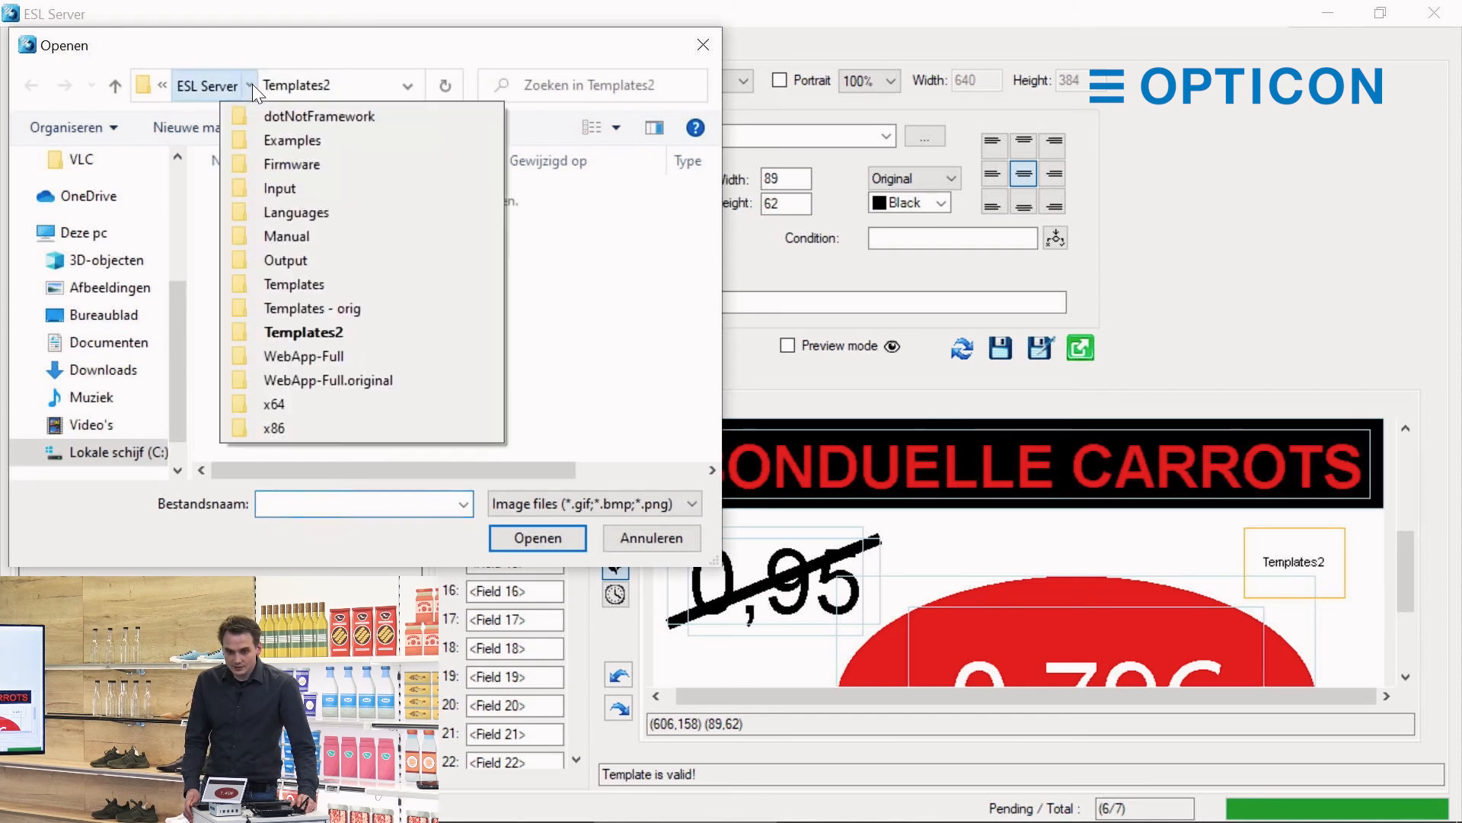
pyautogui.click(253, 84)
pyautogui.click(286, 282)
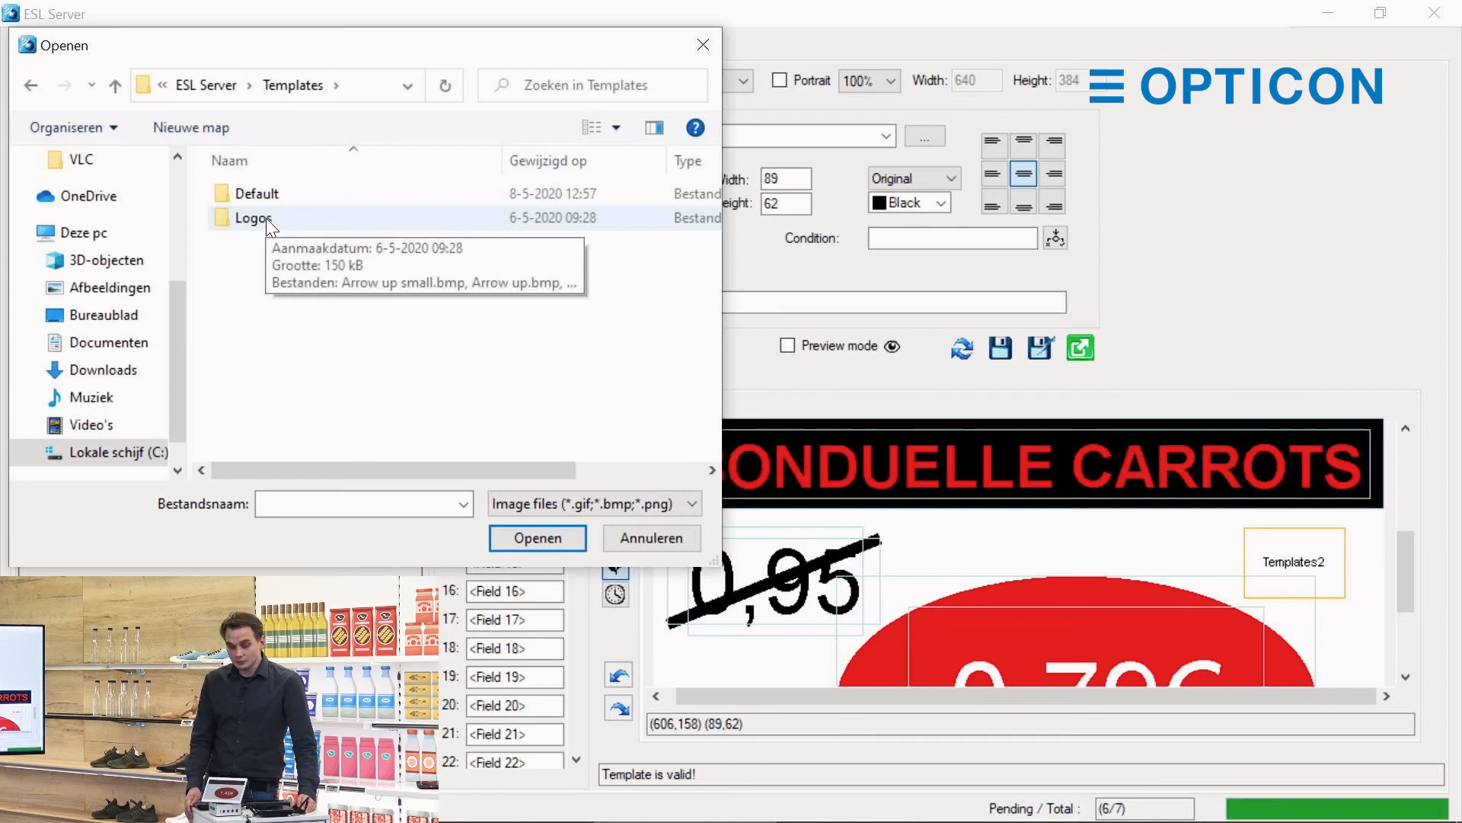
pyautogui.doubleClick(254, 218)
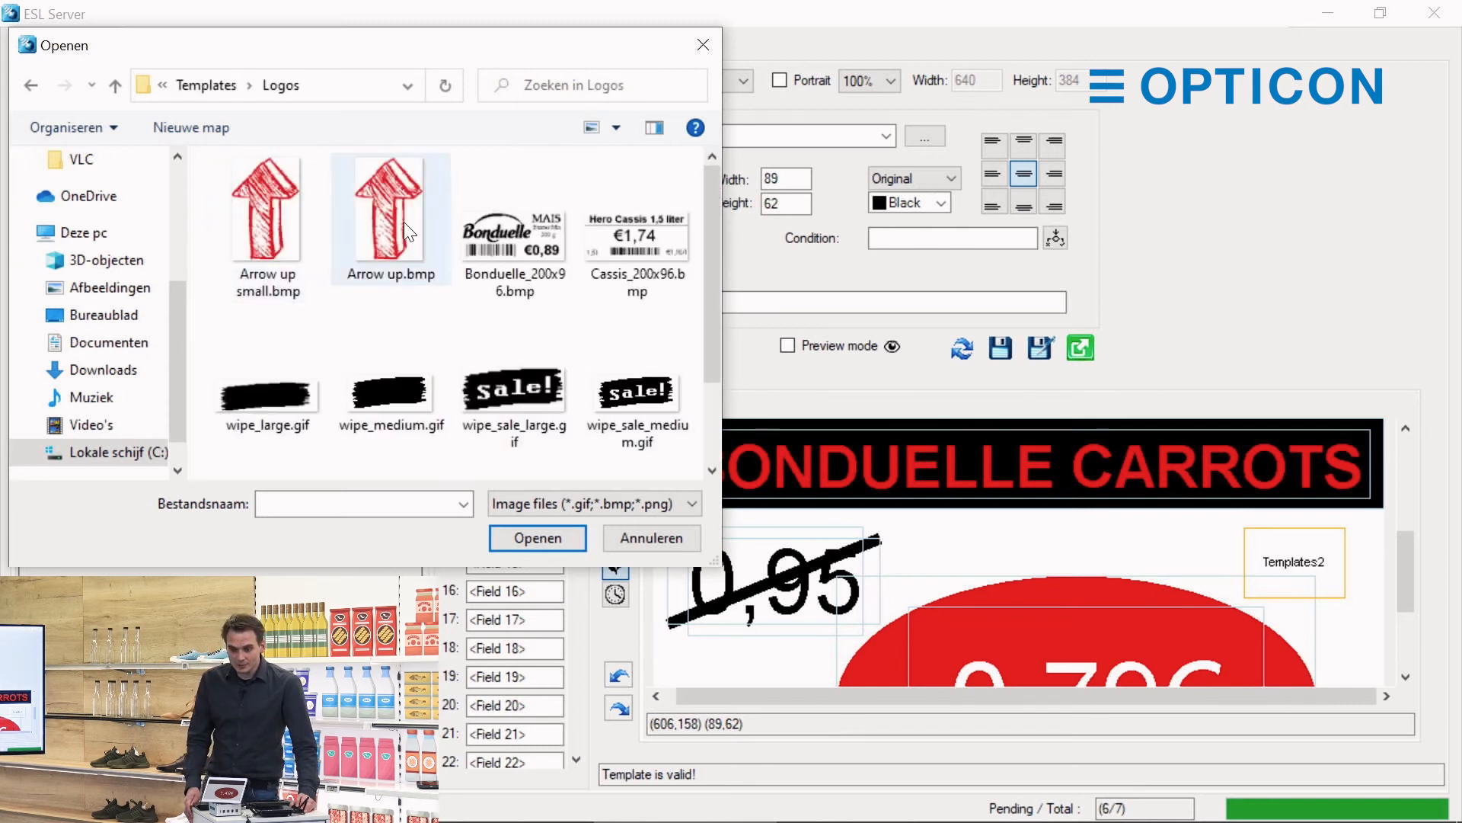
pyautogui.scroll(-2, 481, 229)
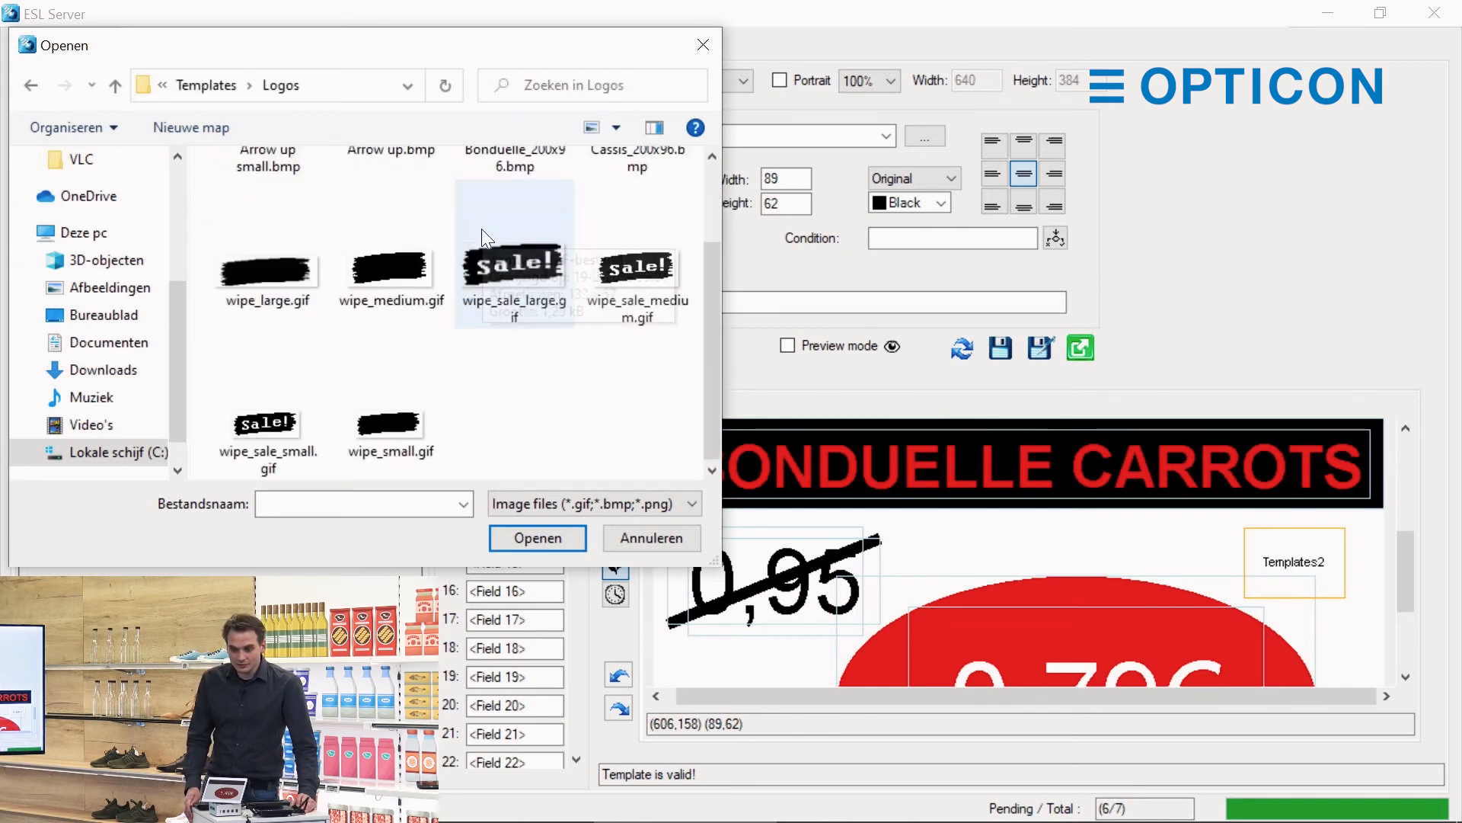
pyautogui.click(245, 401)
pyautogui.click(652, 261)
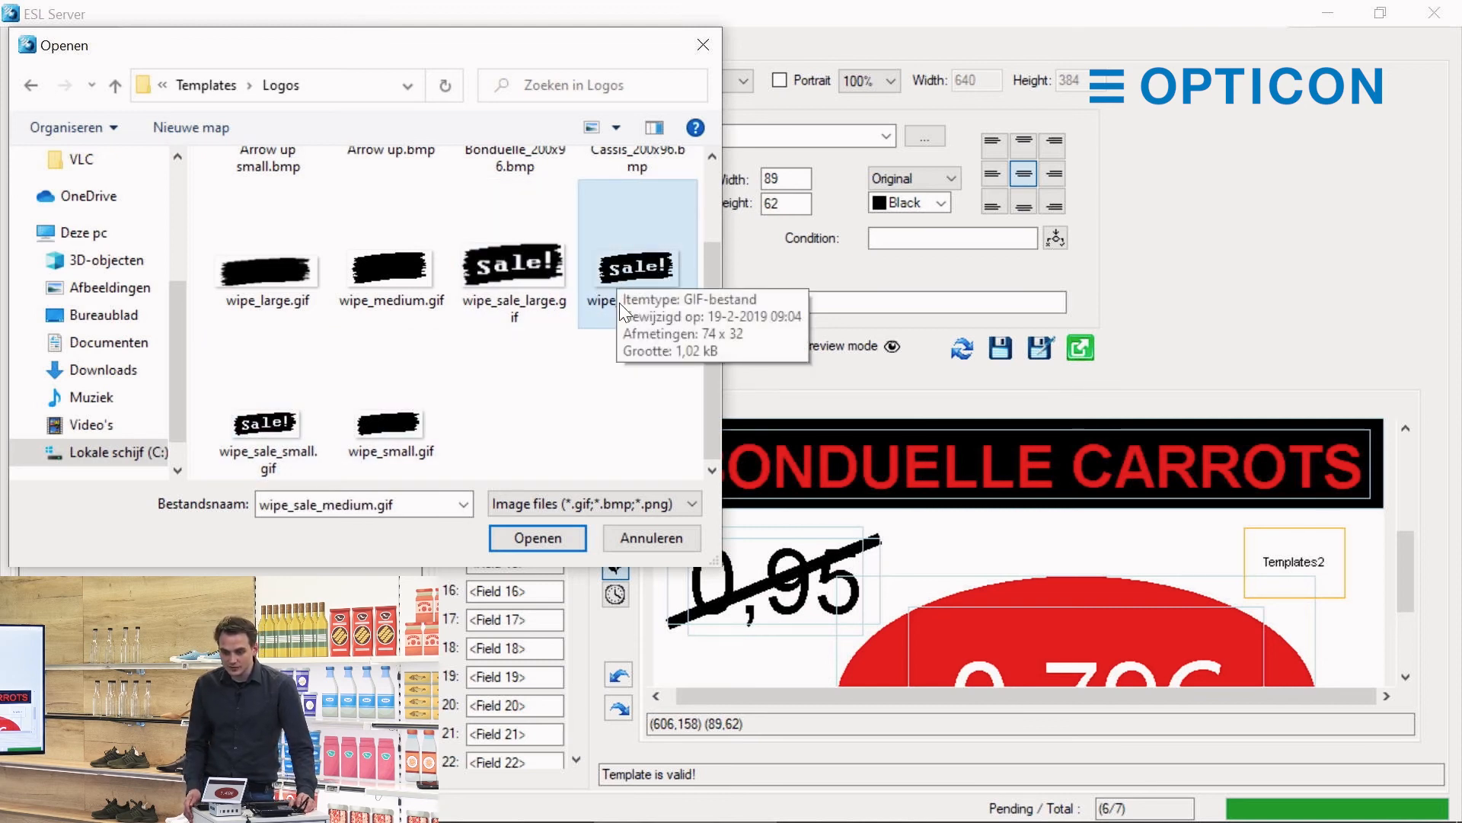
pyautogui.click(548, 529)
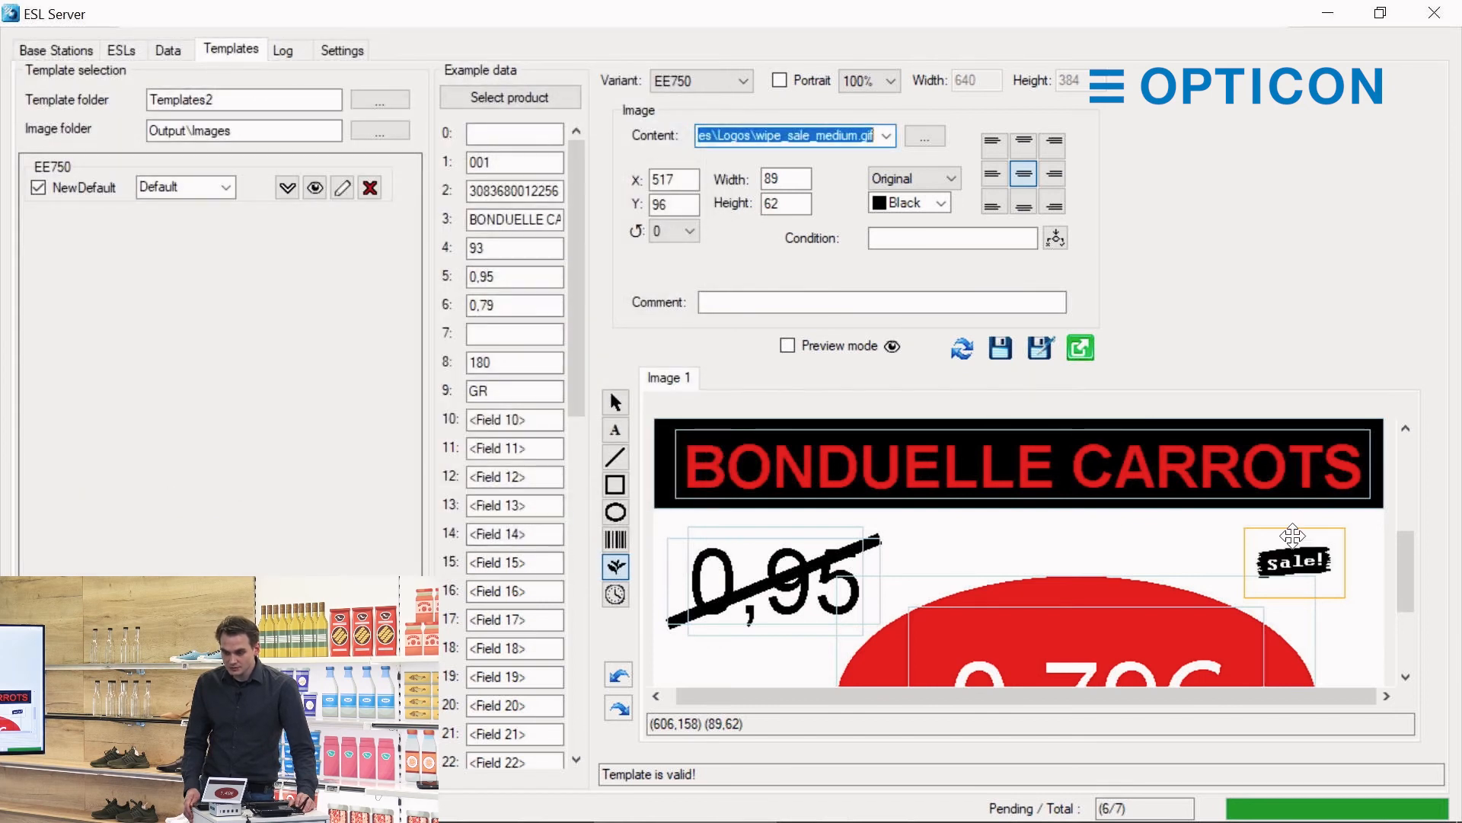
# Replace the box's picture with wipe_sale_large.gif and shift the box to about X 509, Y 92.
pyautogui.click(887, 137)
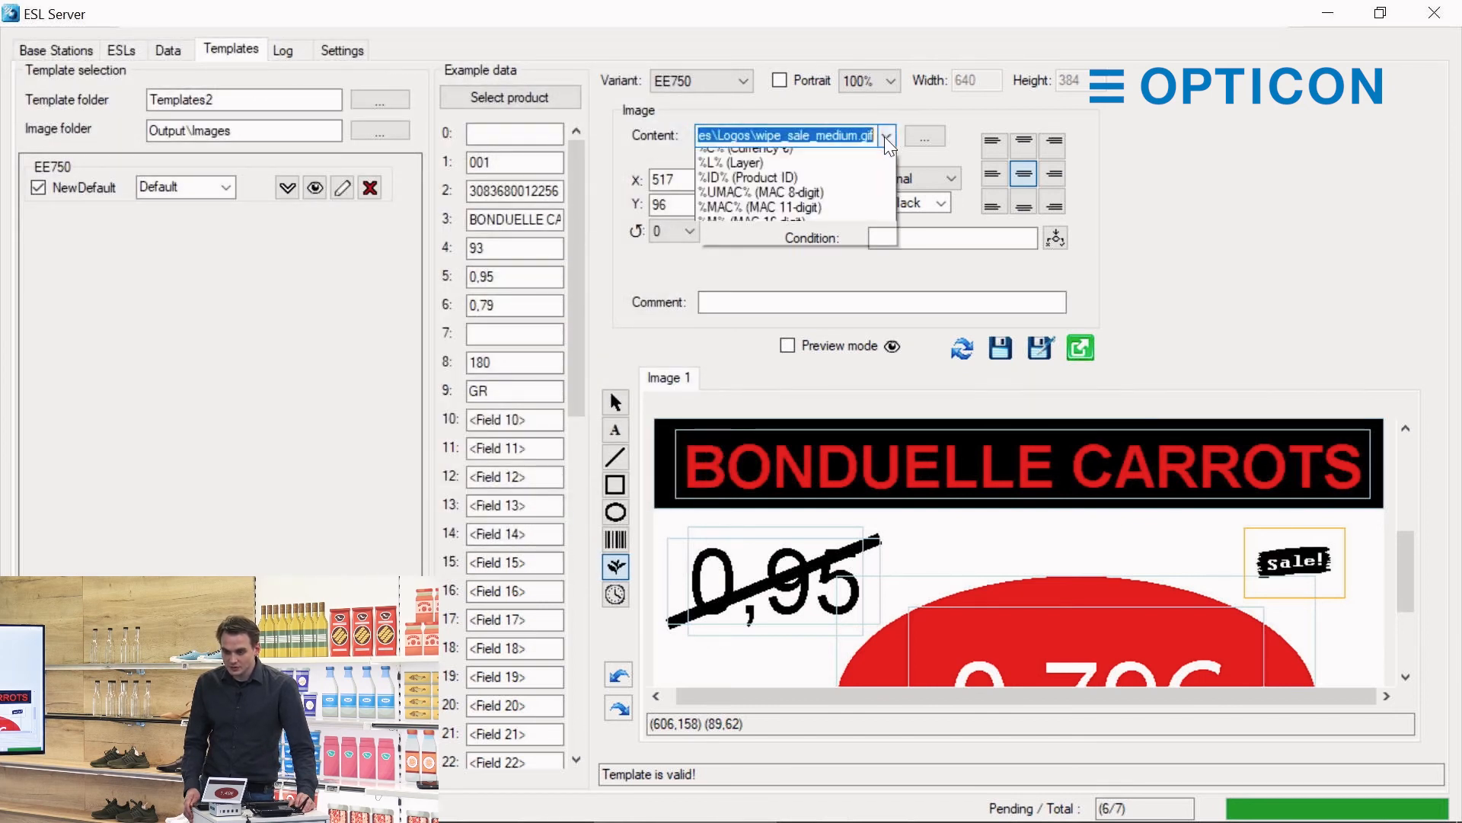
pyautogui.click(884, 136)
pyautogui.click(916, 133)
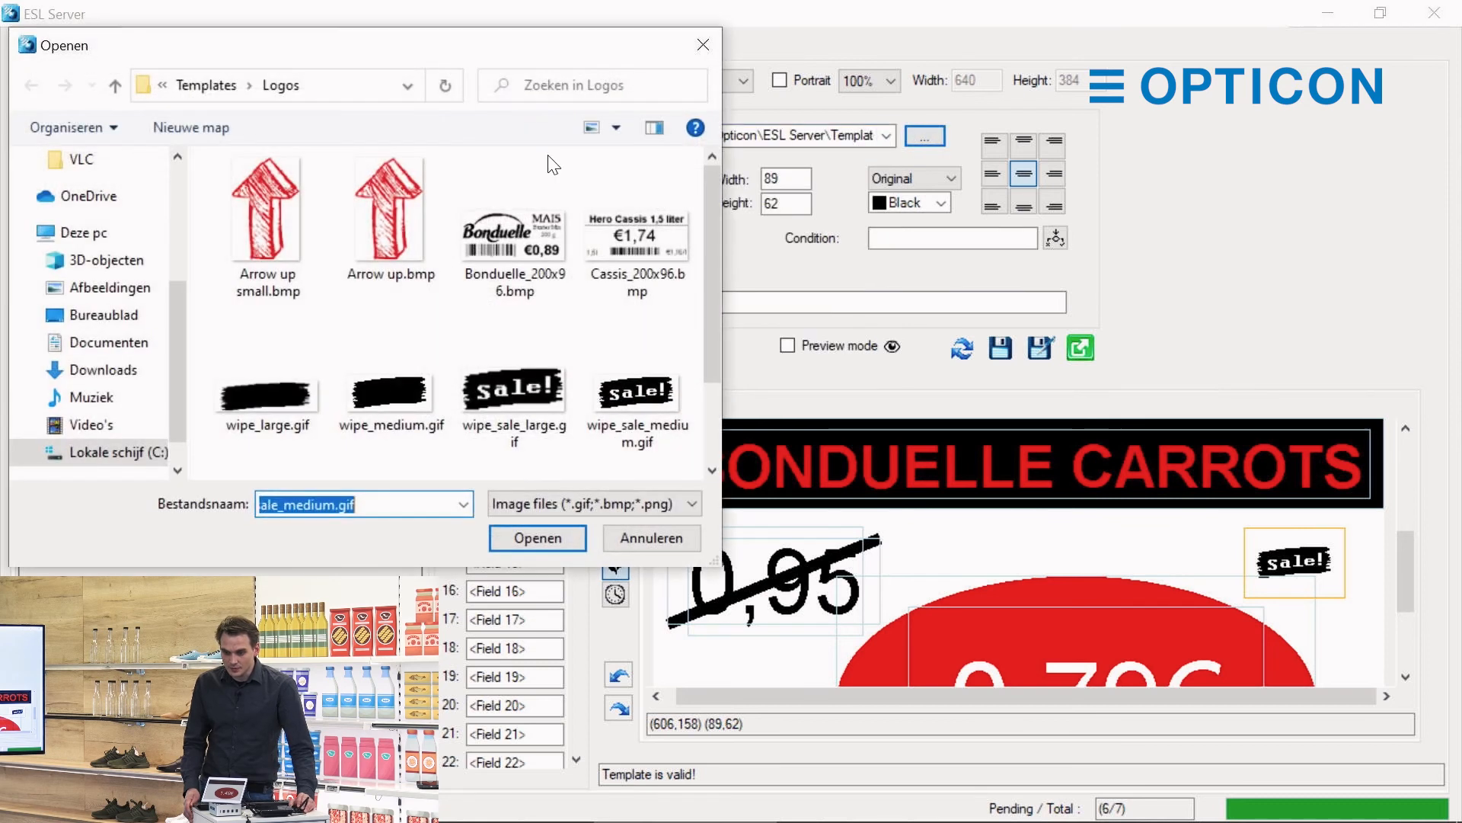
pyautogui.click(498, 406)
pyautogui.click(536, 537)
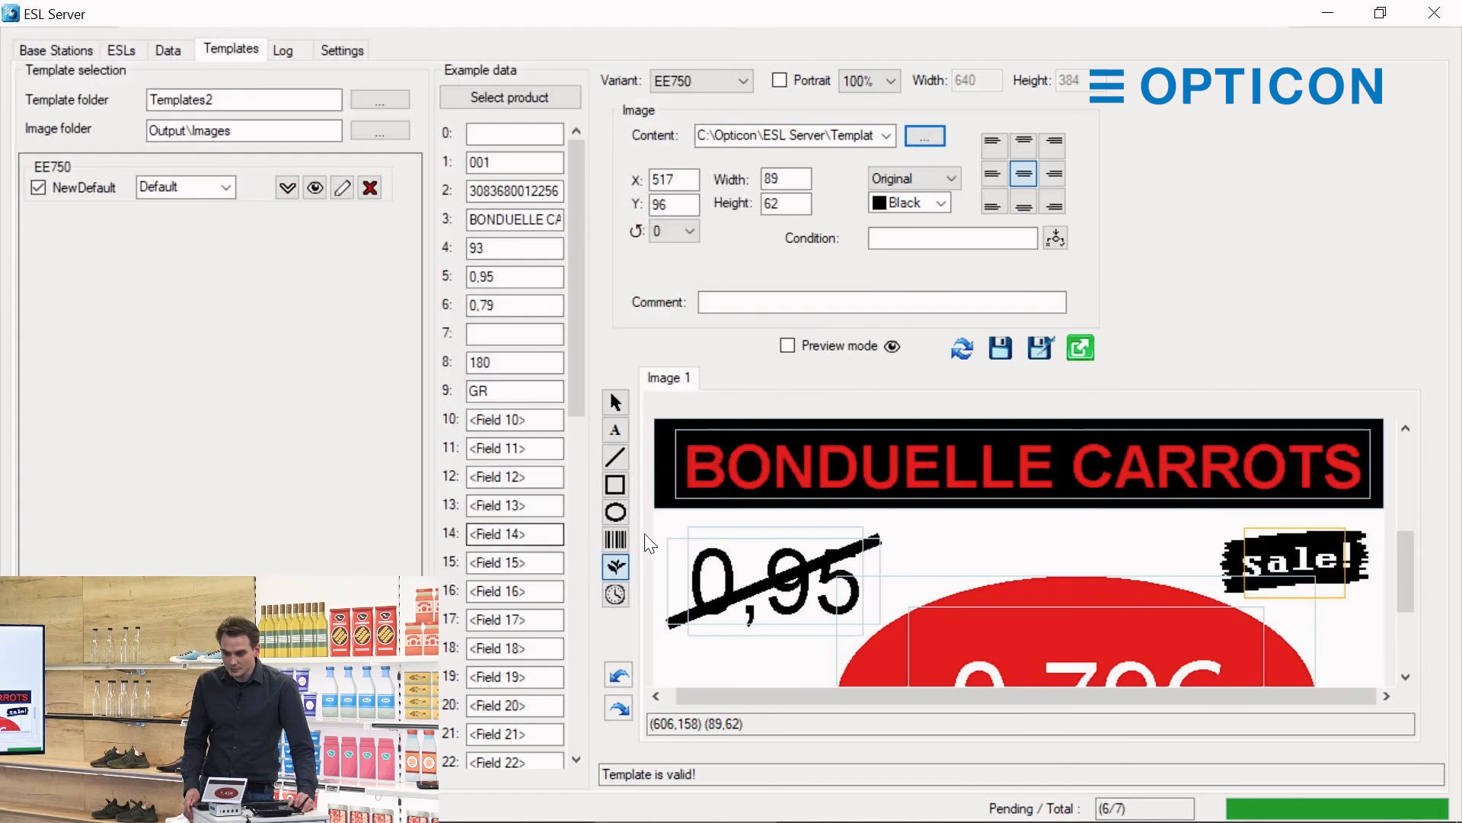
pyautogui.moveTo(1238, 536); pyautogui.dragTo(1231, 532)
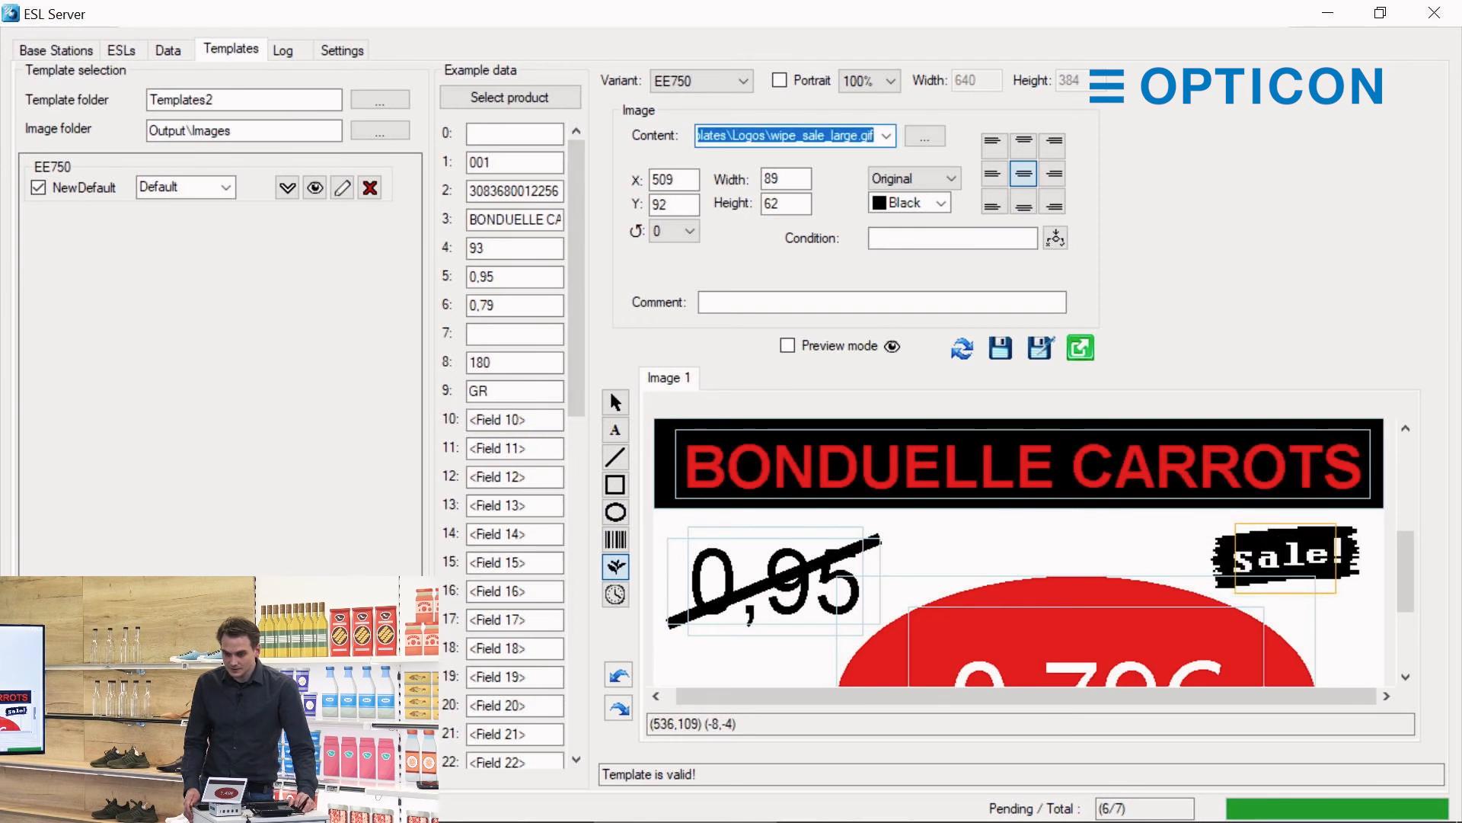
# Add a time stamp about 82 by 32 beside the start of the barcode, at about X 20, Y 312, and save the template.
pyautogui.scroll(-3, 1415, 586)
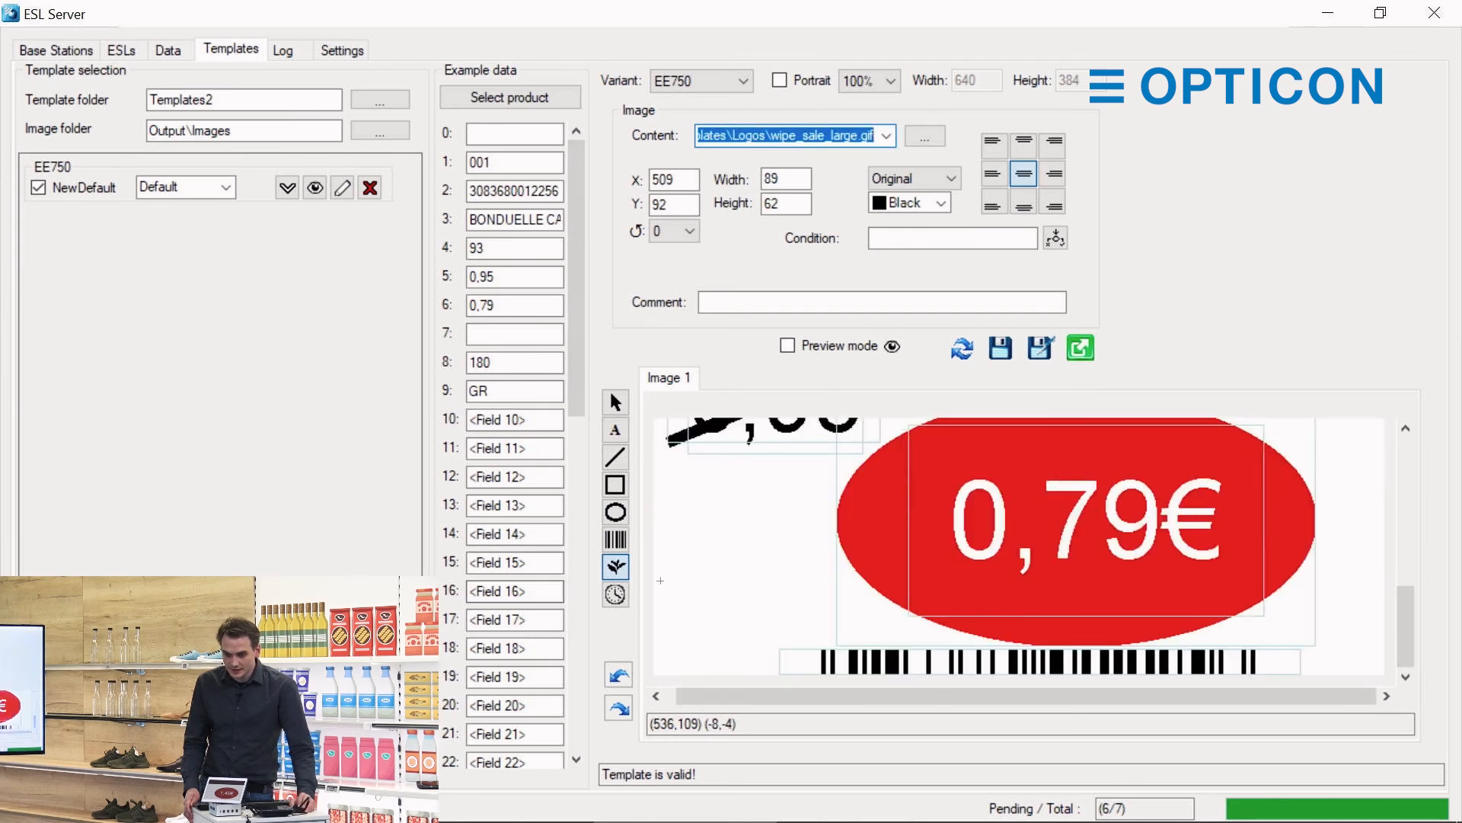
pyautogui.click(608, 598)
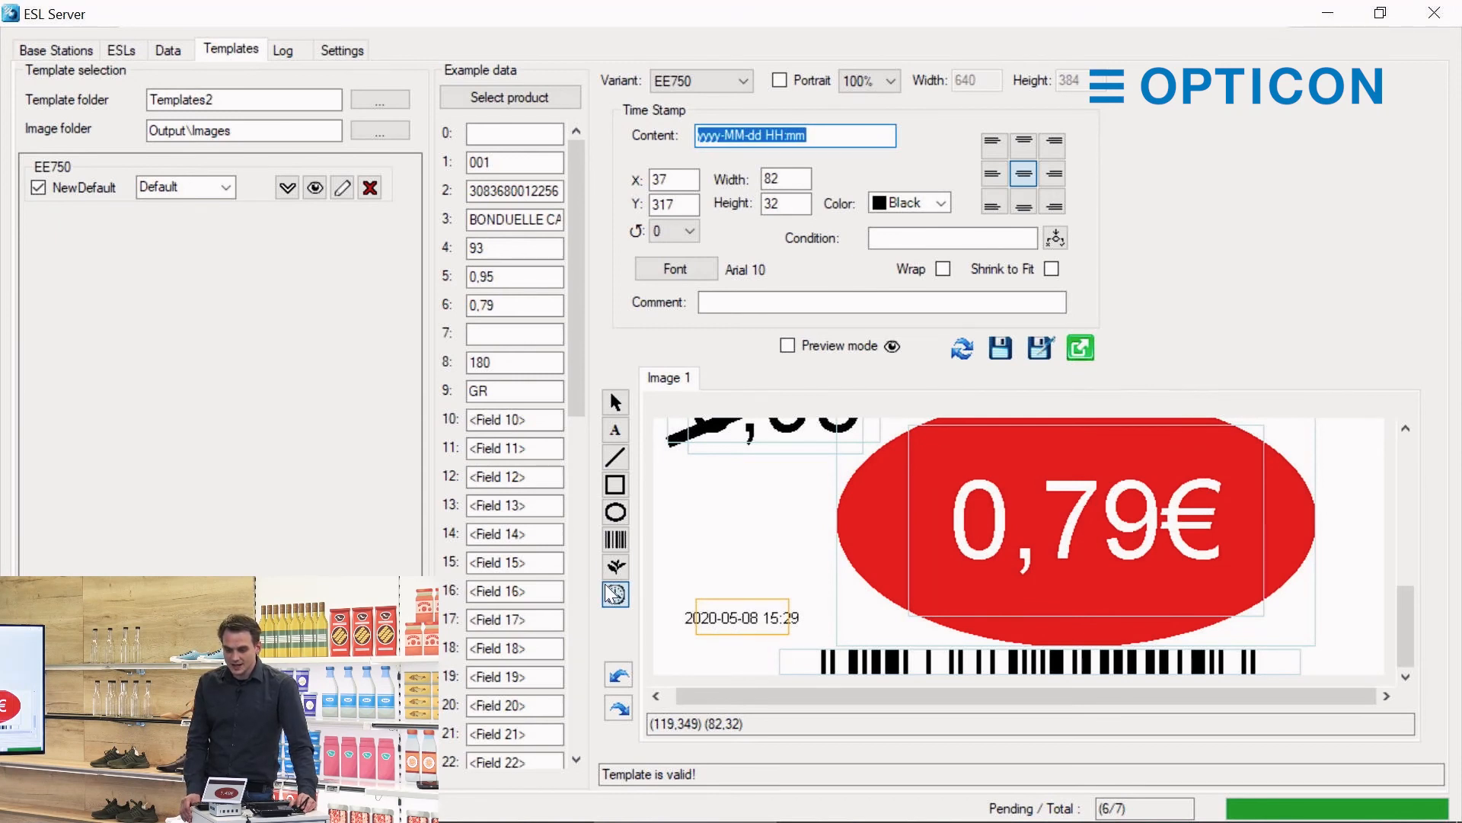
pyautogui.moveTo(745, 612); pyautogui.dragTo(725, 607)
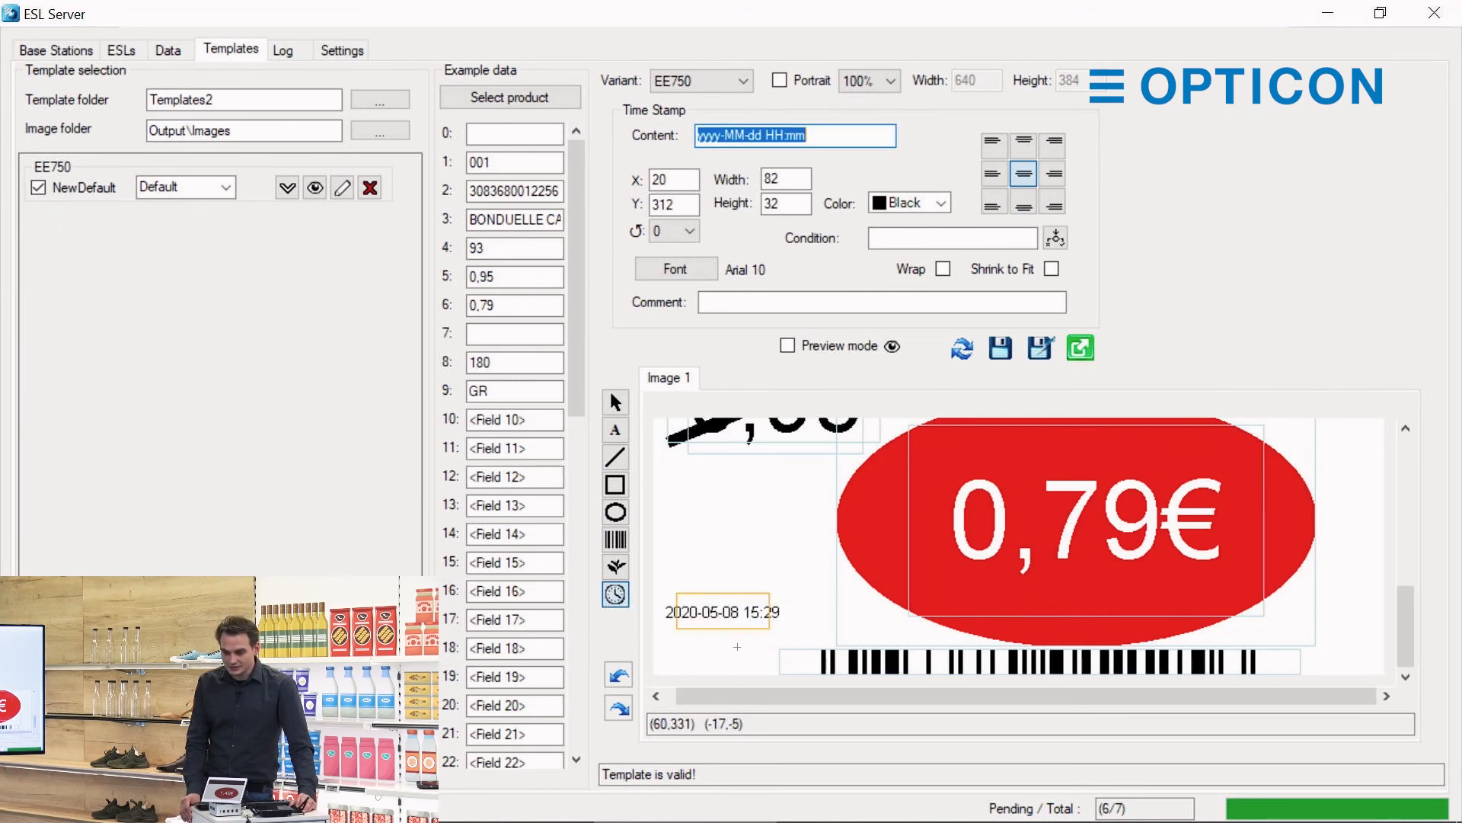
pyautogui.click(999, 350)
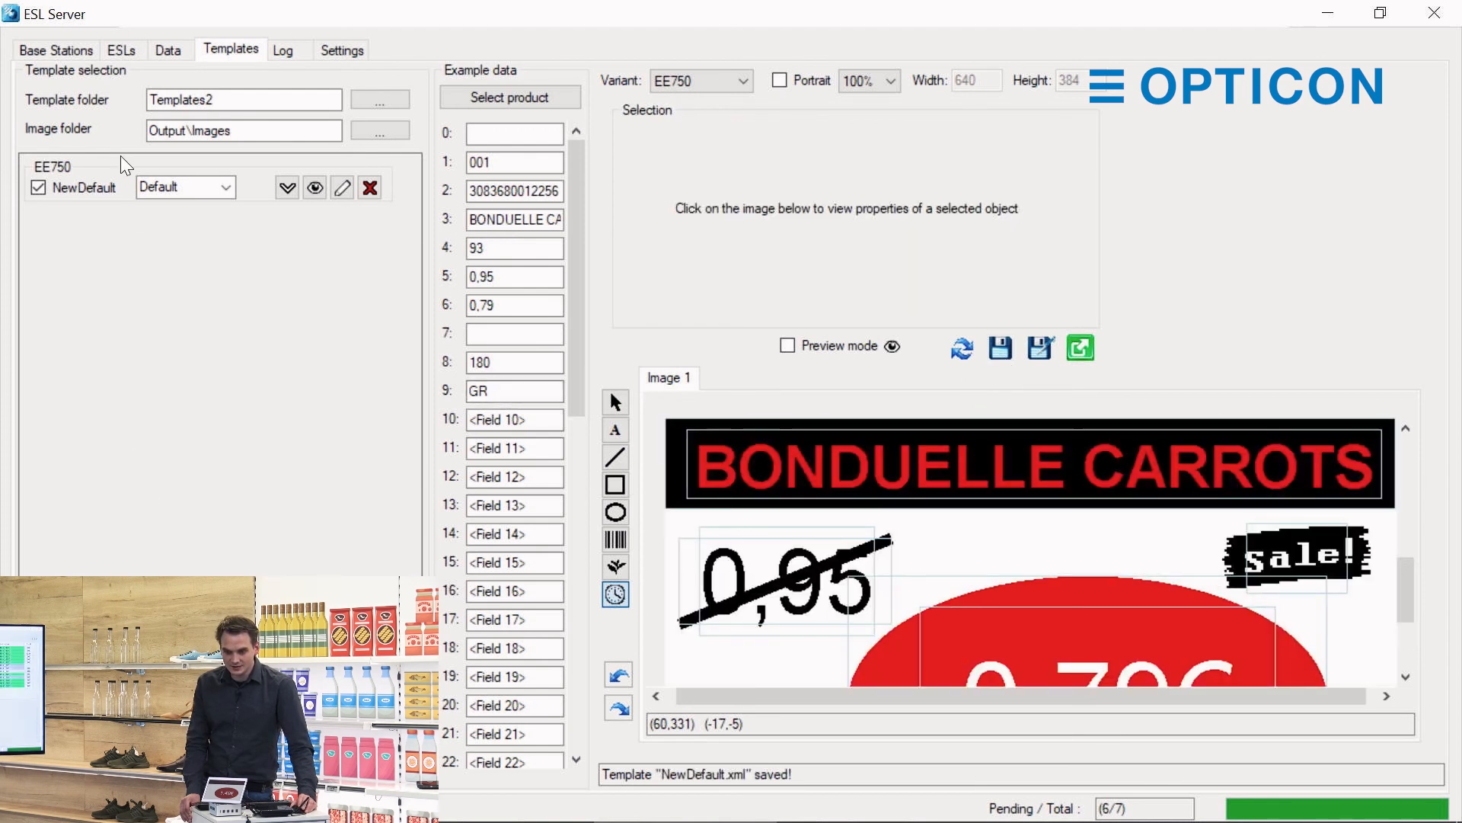
# Examine the current image of the DEL MONTE TOMATO PASTA label in the list of ESLs.
pyautogui.click(124, 49)
pyautogui.click(263, 371)
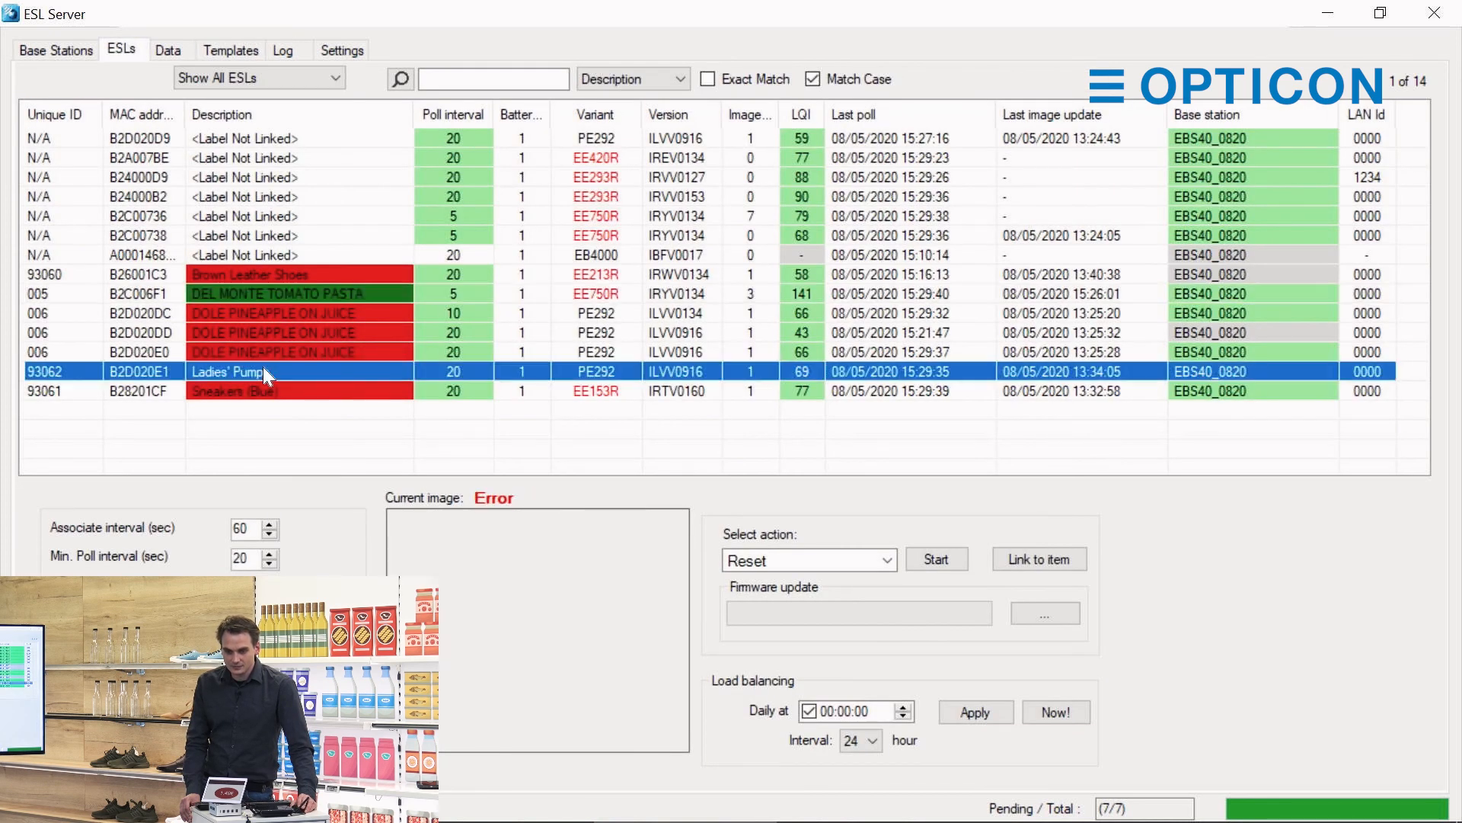
pyautogui.click(264, 297)
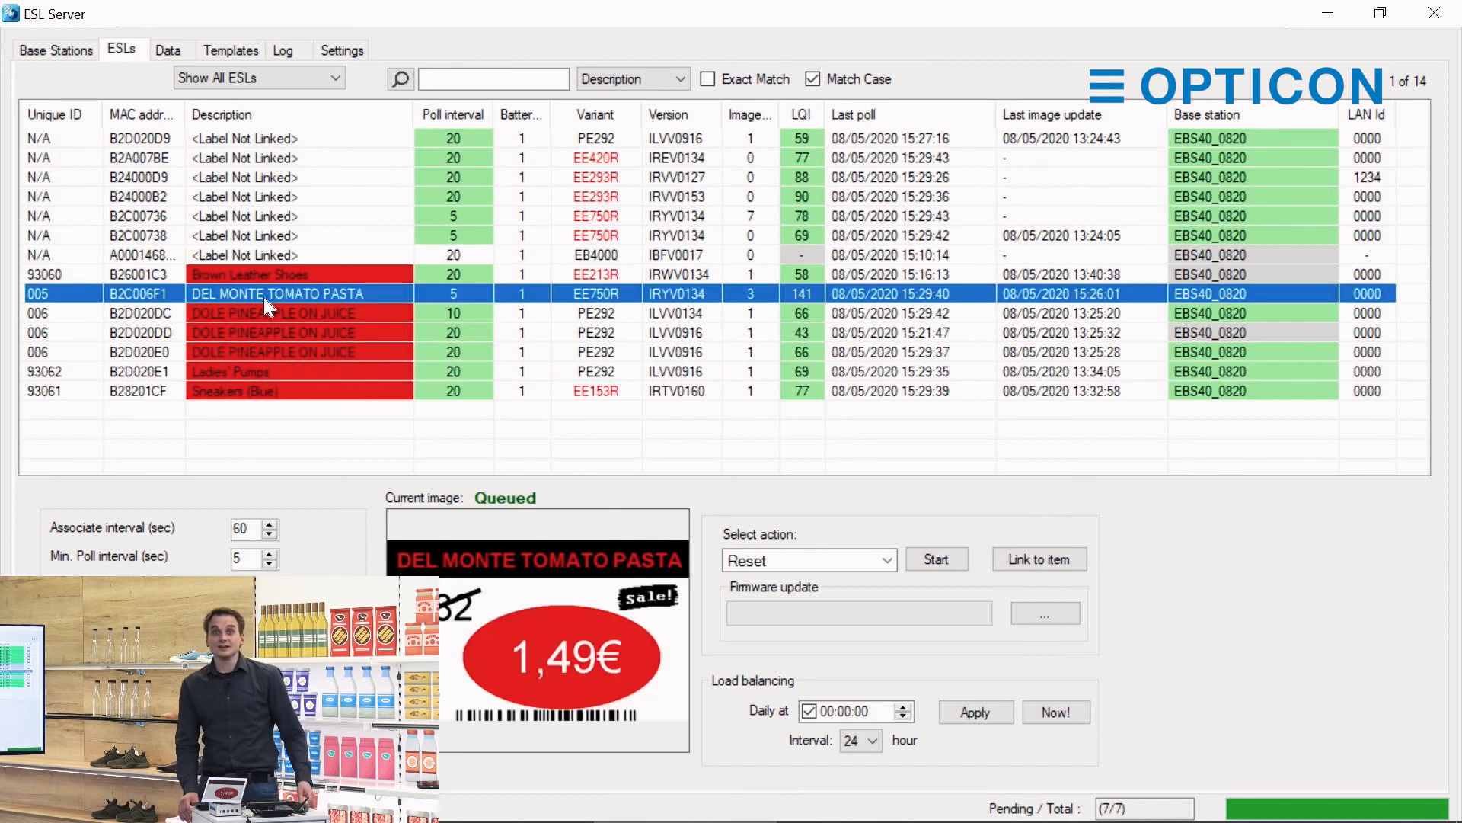